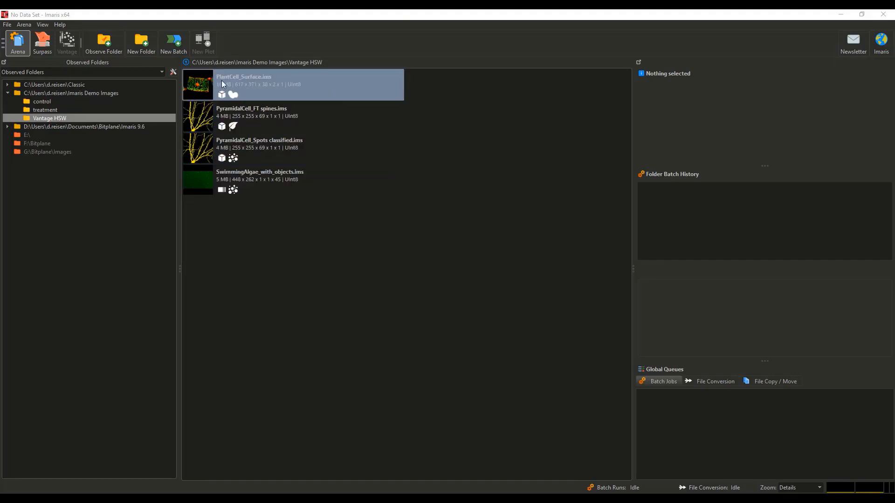
Open PlantCell_Surface.ims and display the color settings and the overall statistics of the Surfaces 1 object
{"action": "double_click", "coordinate": [239, 83]}
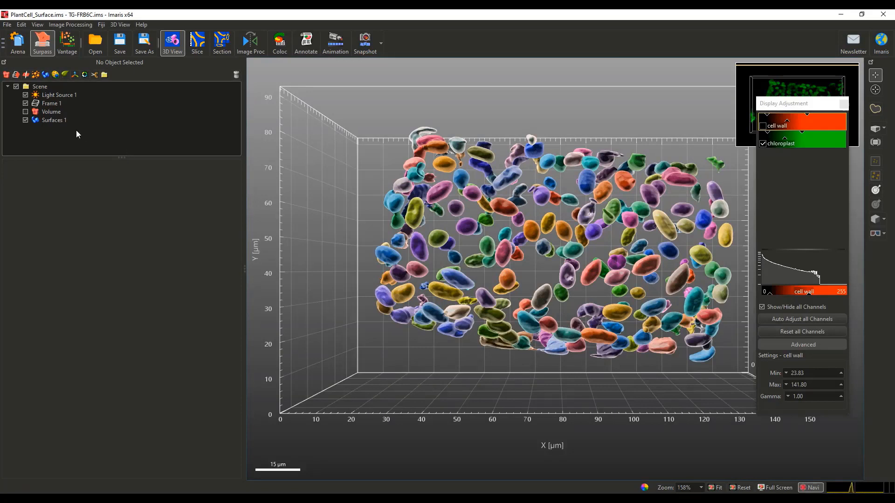
{"action": "left_click", "coordinate": [50, 120]}
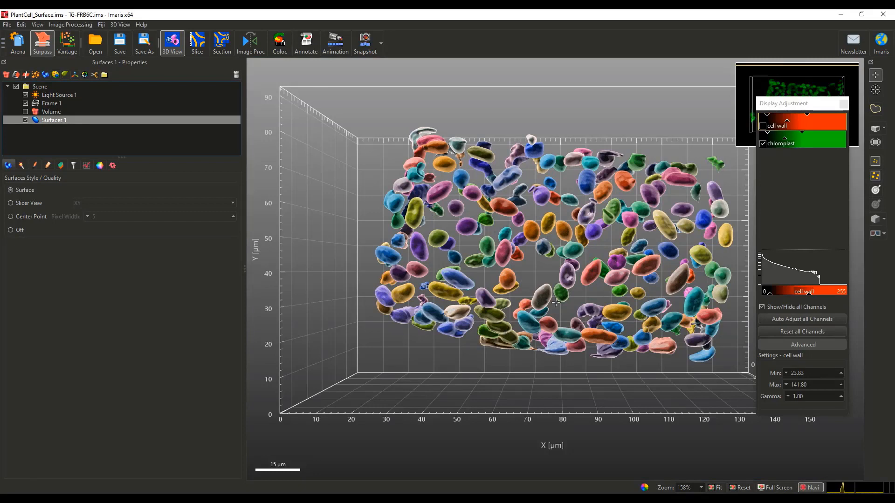
{"action": "left_click", "coordinate": [98, 168]}
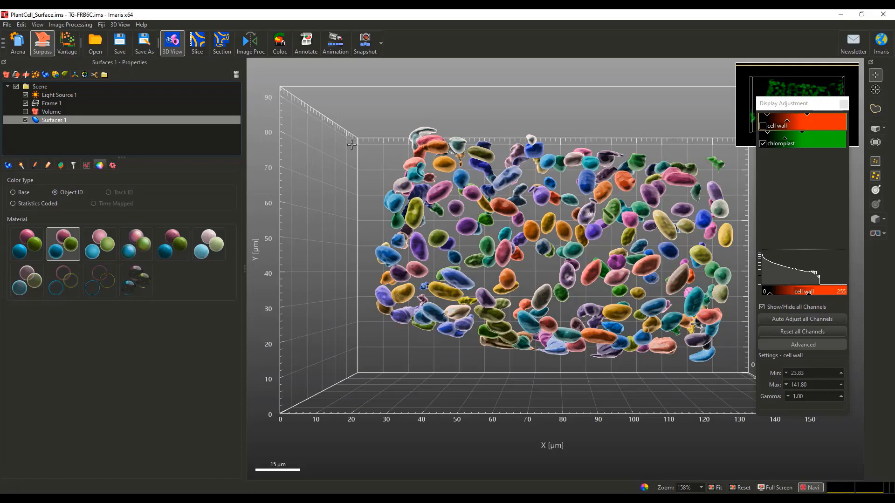
{"action": "left_click", "coordinate": [74, 166]}
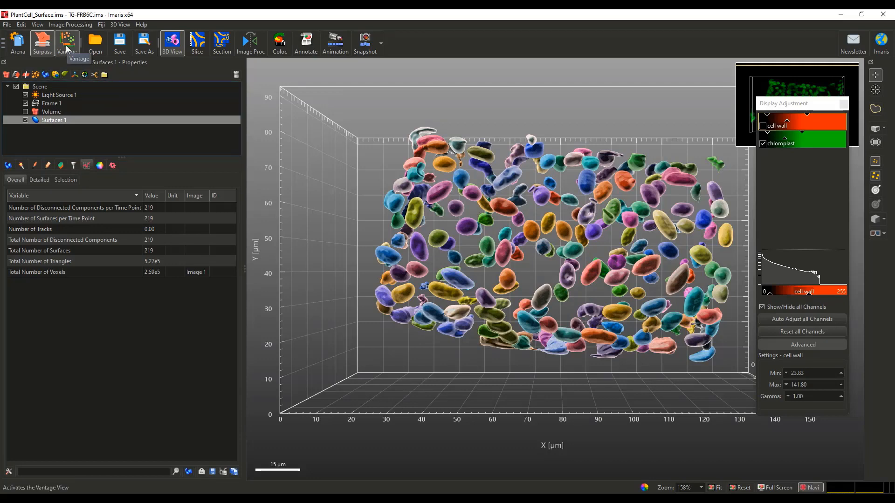
Create a Vantage plot from Surfaces 1 and set its plot type to Gallery
{"action": "left_click", "coordinate": [67, 43]}
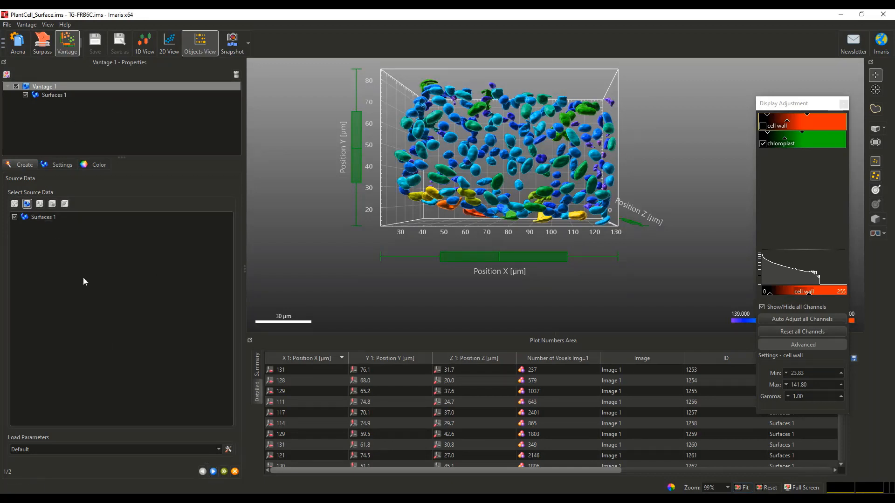
{"action": "left_click", "coordinate": [213, 472]}
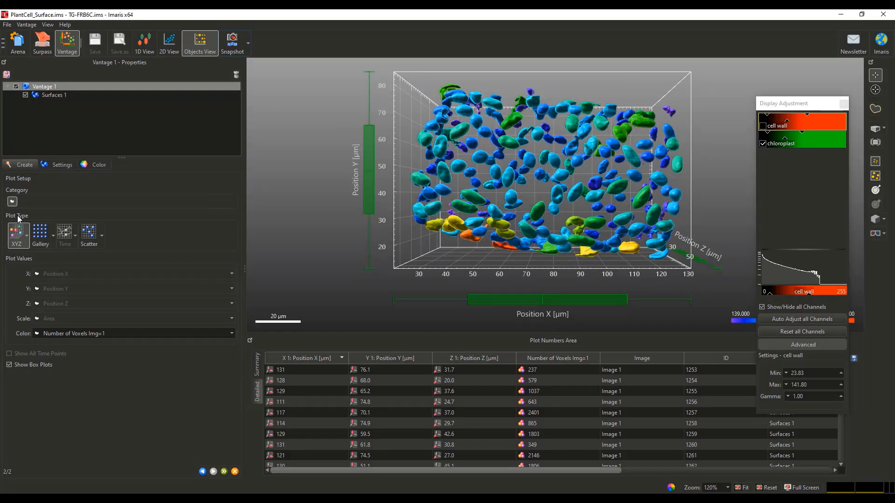
{"action": "left_click", "coordinate": [44, 238]}
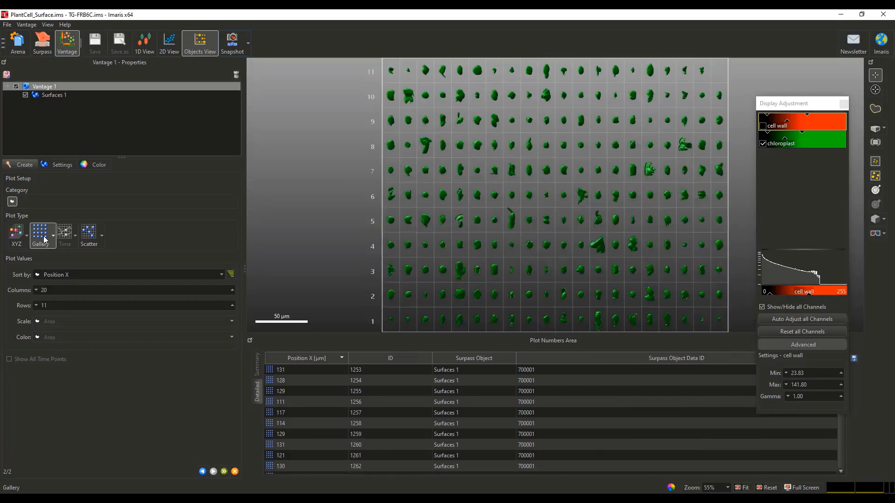
{"action": "scroll", "coordinate": [606, 224], "scroll_direction": "down", "scroll_amount": 2}
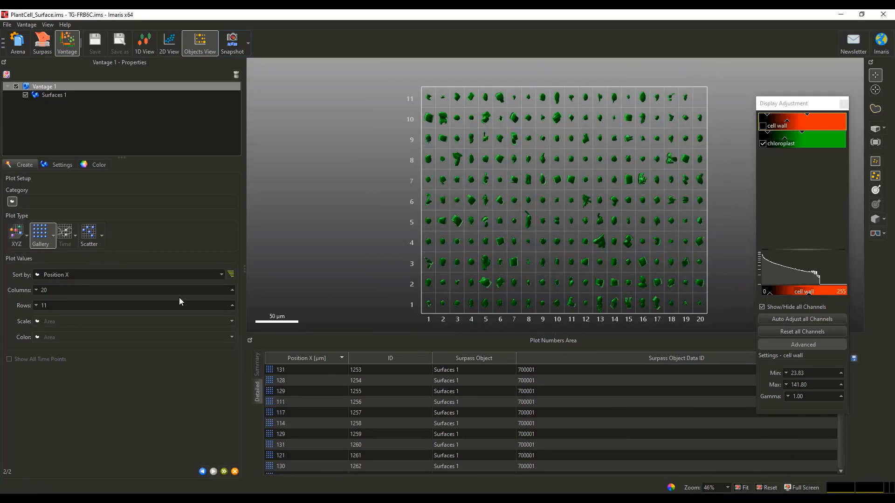
Sort the gallery objects by Sphericity
{"action": "left_click", "coordinate": [180, 275]}
{"action": "left_click_drag", "start_coordinate": [220, 334], "coordinate": [222, 345]}
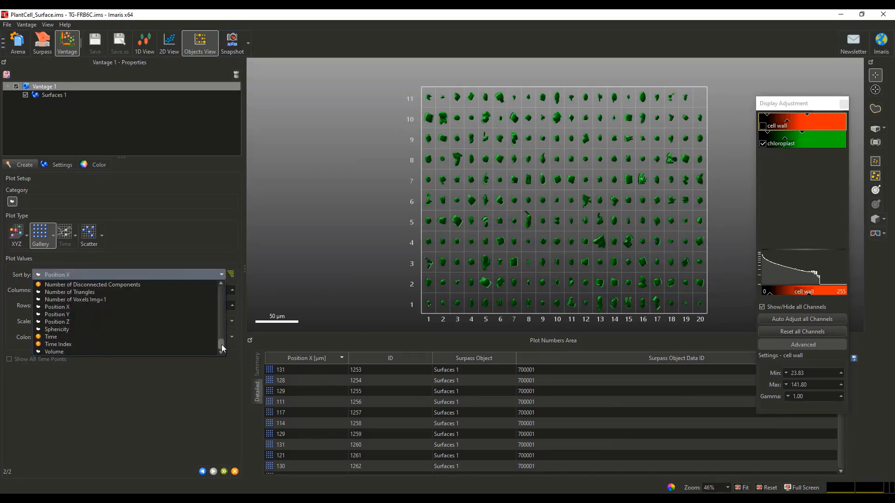
{"action": "left_click", "coordinate": [64, 329]}
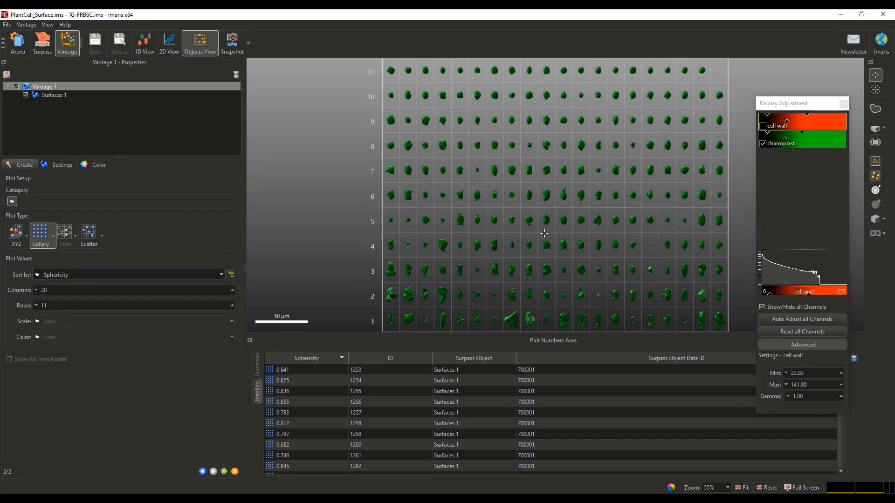
{"action": "scroll", "coordinate": [544, 233], "scroll_direction": "down", "scroll_amount": 3}
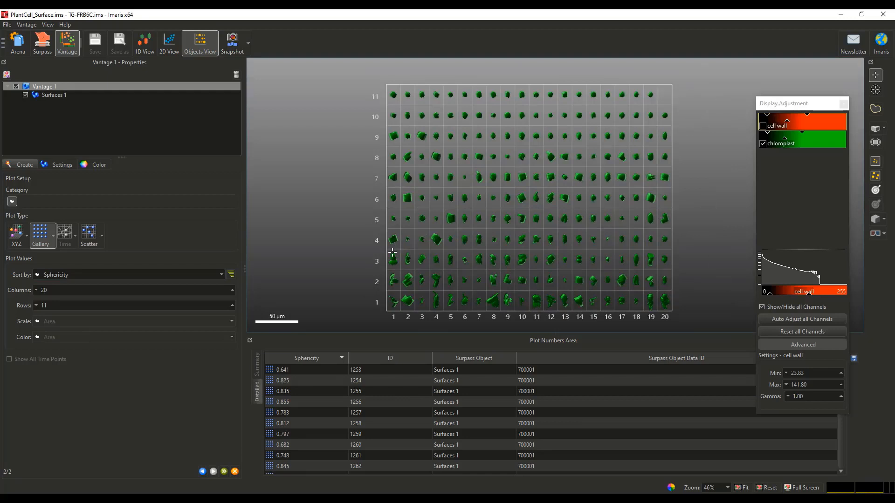
Change the gallery to its color-coded variant and color the objects by Sphericity
{"action": "left_click", "coordinate": [54, 236]}
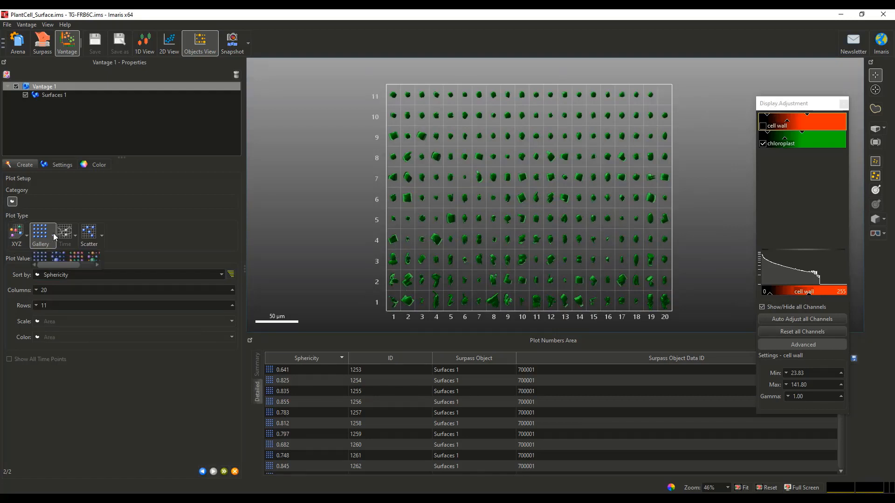
{"action": "left_click", "coordinate": [74, 257]}
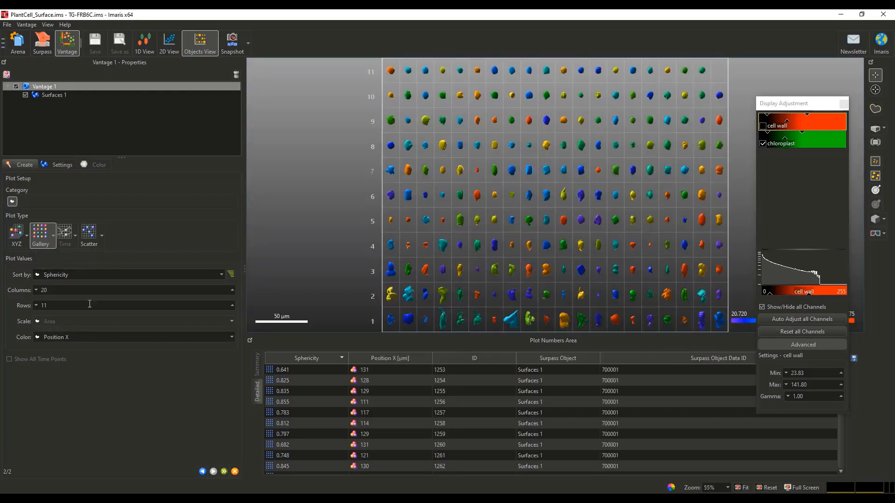
{"action": "left_click", "coordinate": [94, 337]}
{"action": "scroll", "coordinate": [88, 377], "scroll_direction": "down", "scroll_amount": 2}
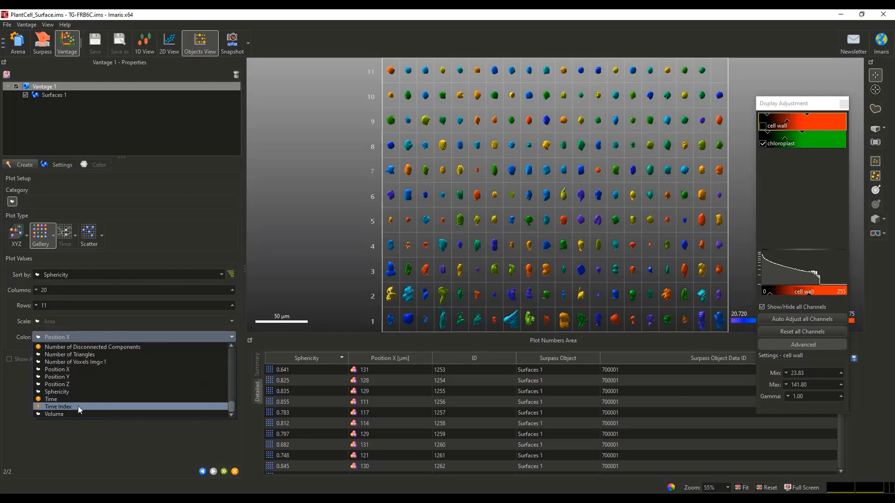
{"action": "left_click", "coordinate": [74, 392]}
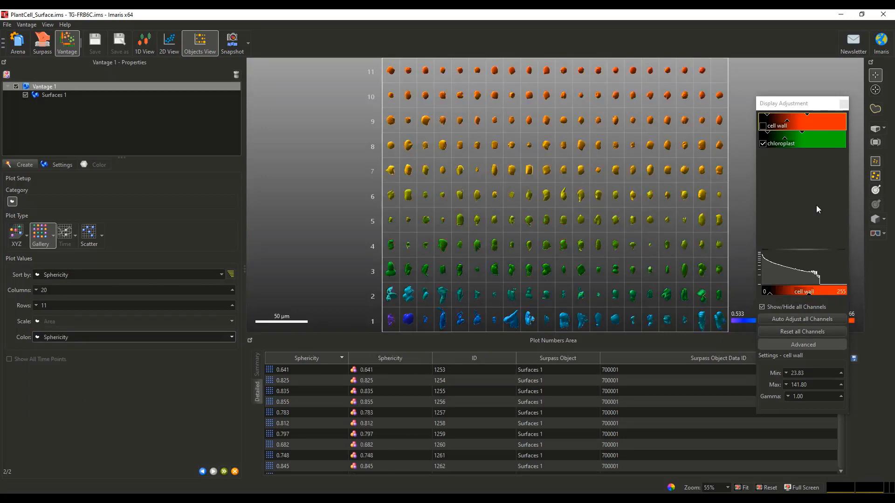
Move the Display Adjustment window off the plot and place the Sphericity color legend beside the upper part of the gallery
{"action": "left_click_drag", "start_coordinate": [816, 105], "coordinate": [216, 200]}
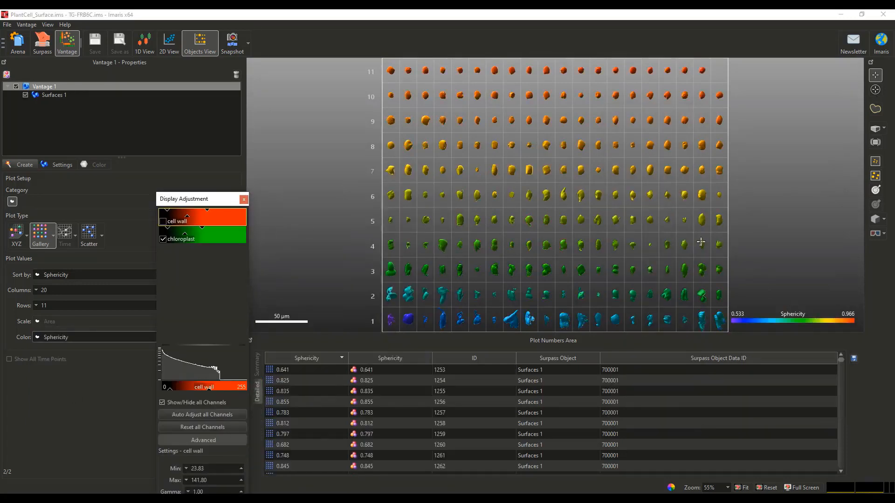
{"action": "scroll", "coordinate": [700, 242], "scroll_direction": "down", "scroll_amount": 2}
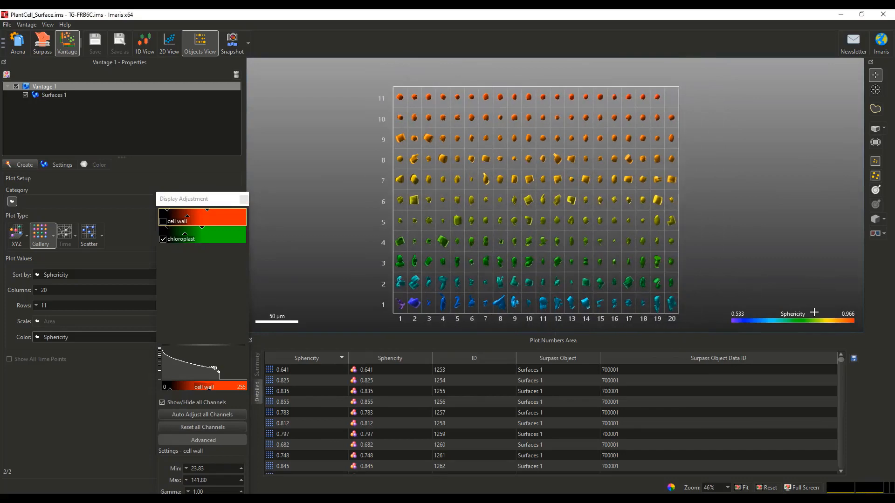
{"action": "left_click_drag", "start_coordinate": [814, 312], "coordinate": [786, 110]}
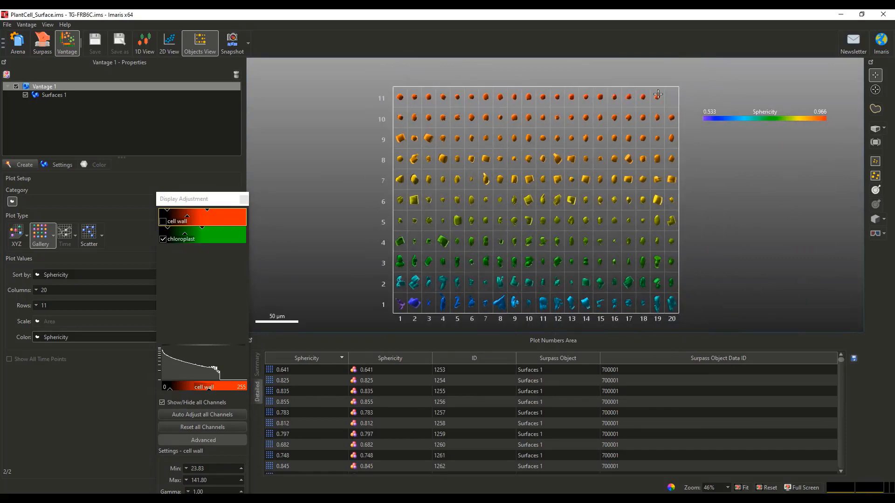
Select the green two-lobed object in row 3, column 1 of the gallery
{"action": "scroll", "coordinate": [657, 96], "scroll_direction": "up", "scroll_amount": 1}
{"action": "scroll", "coordinate": [658, 98], "scroll_direction": "down", "scroll_amount": 1}
{"action": "scroll", "coordinate": [429, 271], "scroll_direction": "up", "scroll_amount": 2}
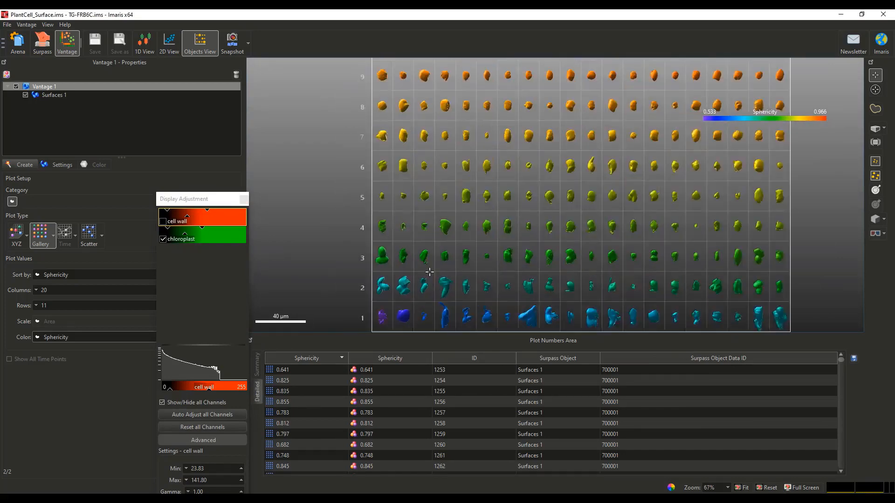
{"action": "scroll", "coordinate": [382, 253], "scroll_direction": "up", "scroll_amount": 3}
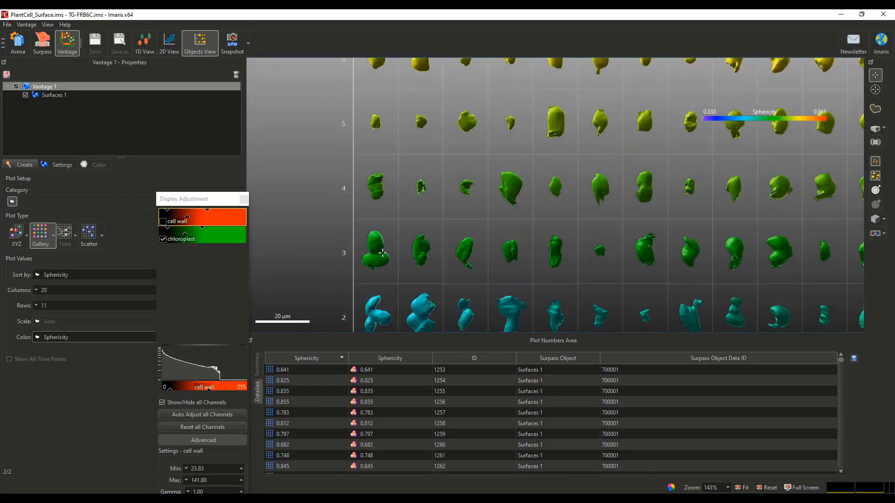
{"action": "scroll", "coordinate": [378, 249], "scroll_direction": "up", "scroll_amount": 2}
{"action": "scroll", "coordinate": [373, 245], "scroll_direction": "up", "scroll_amount": 1}
{"action": "scroll", "coordinate": [373, 243], "scroll_direction": "down", "scroll_amount": 1}
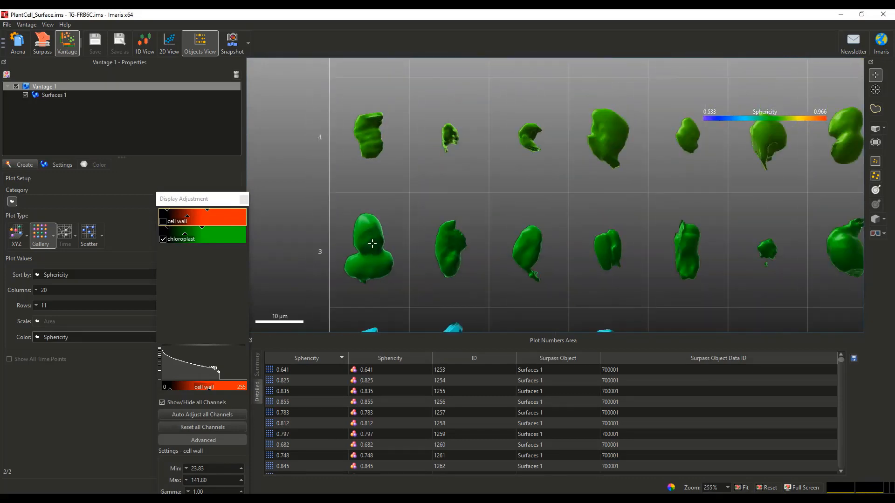
{"action": "left_click", "coordinate": [371, 244]}
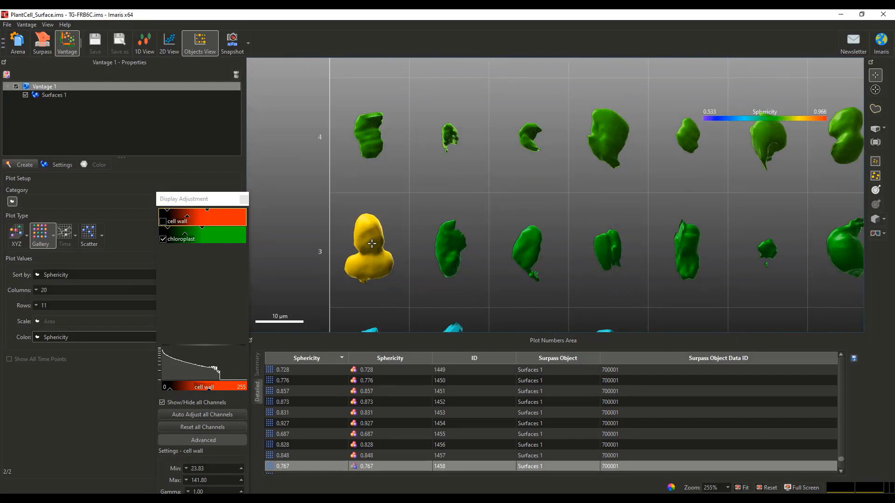
Center the Surpass 3D view on the selected two-lobed surface and cut it in two at its narrow neck
{"action": "left_click", "coordinate": [42, 46]}
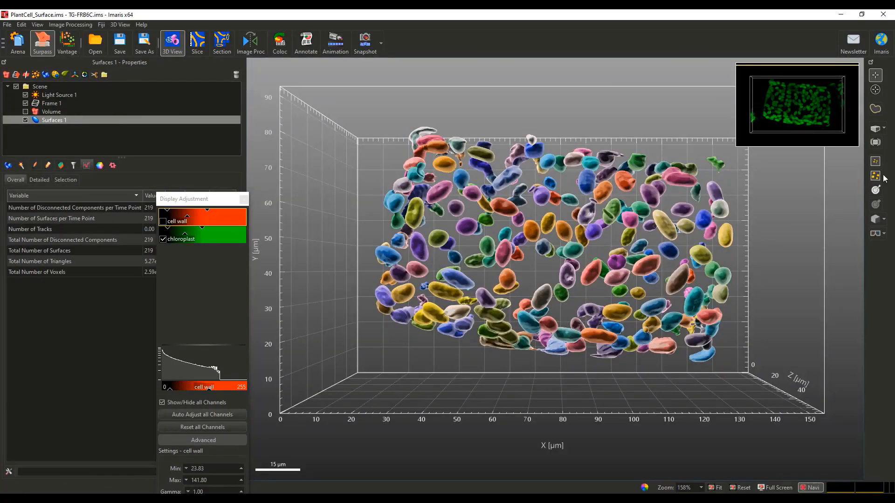
{"action": "left_click", "coordinate": [874, 180]}
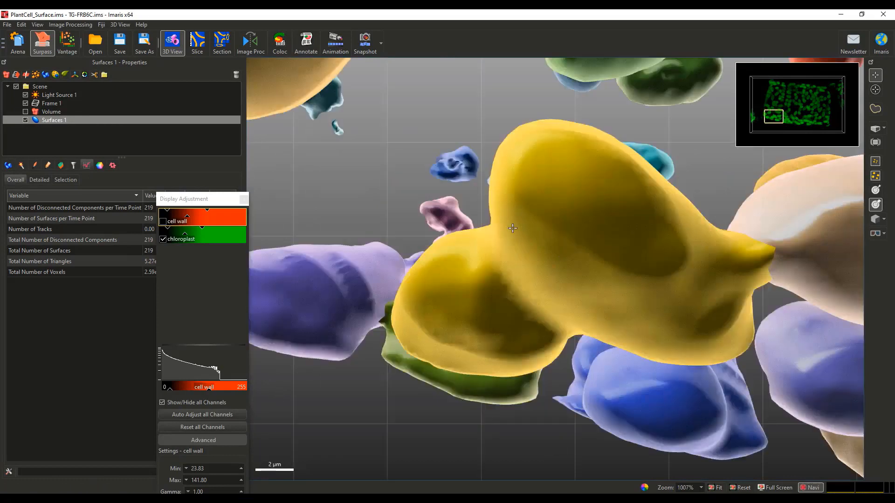
{"action": "left_click_drag", "start_coordinate": [511, 226], "coordinate": [423, 194]}
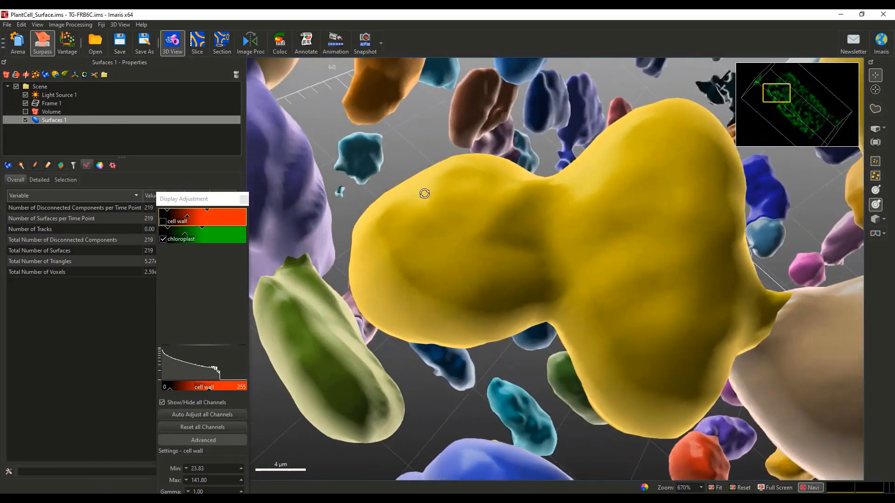
{"action": "left_click", "coordinate": [48, 165]}
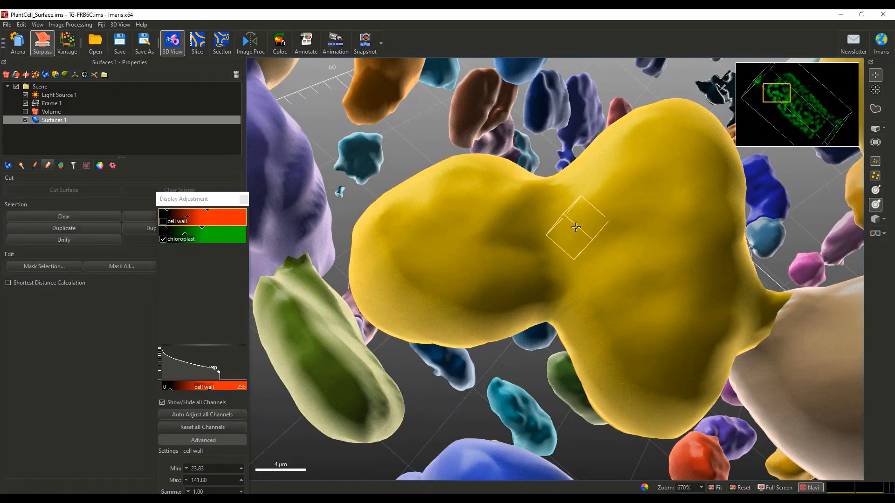
{"action": "left_click", "coordinate": [550, 220], "text": "shift"}
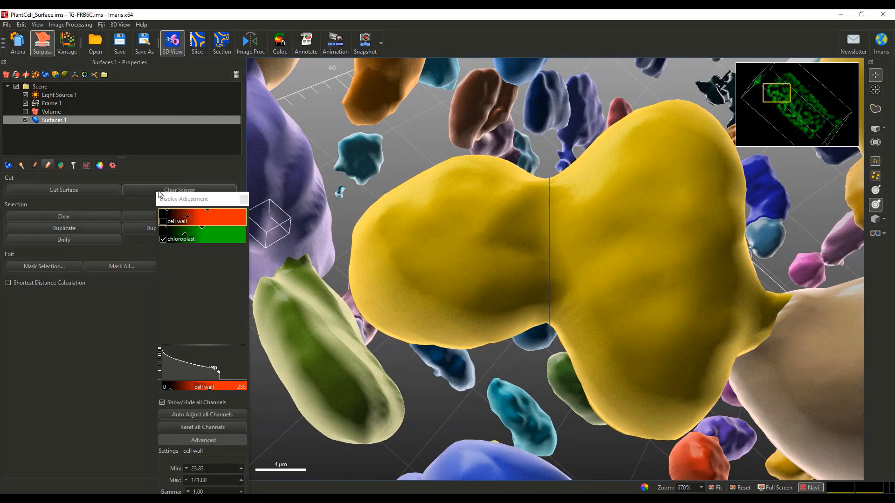
{"action": "left_click", "coordinate": [90, 191]}
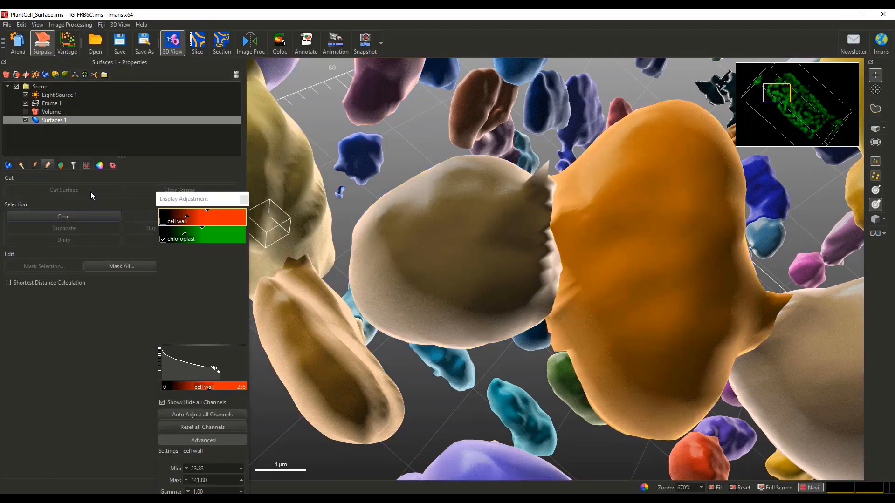
Return to the Vantage gallery and examine the objects sorted by sphericity after the surface cut
{"action": "left_click", "coordinate": [67, 45]}
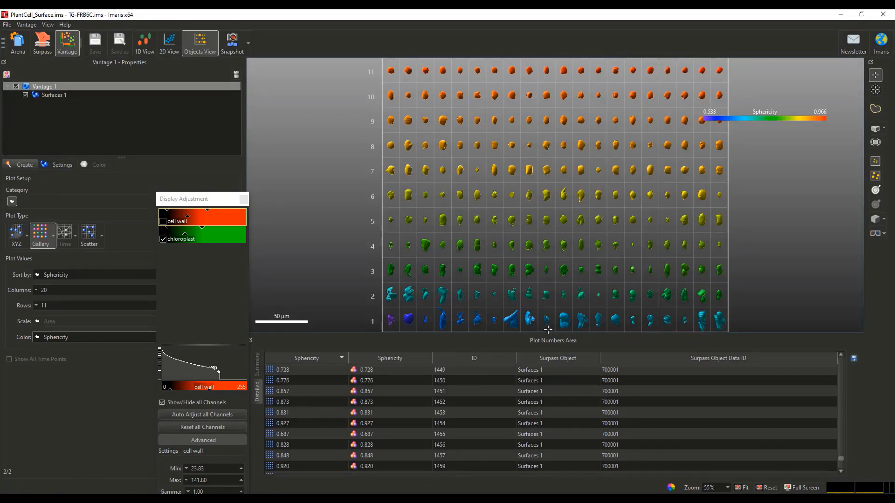
{"action": "scroll", "coordinate": [567, 307], "scroll_direction": "up", "scroll_amount": 5}
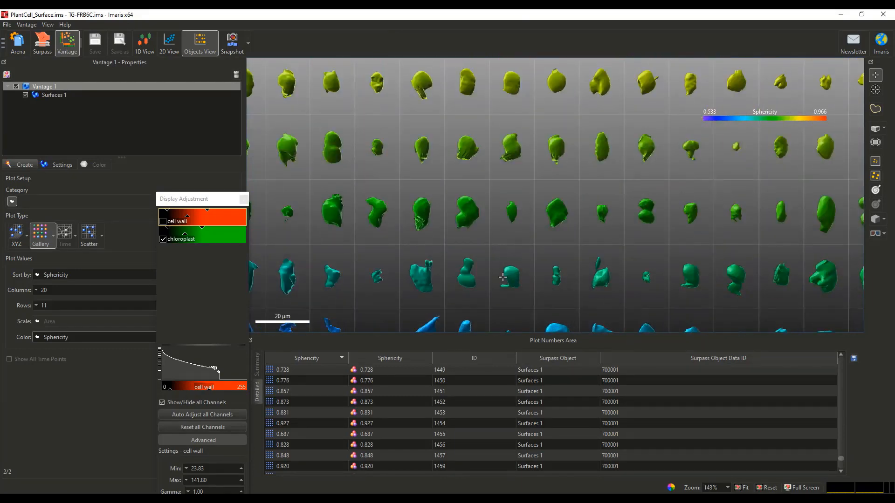
{"action": "scroll", "coordinate": [502, 277], "scroll_direction": "down", "scroll_amount": 4}
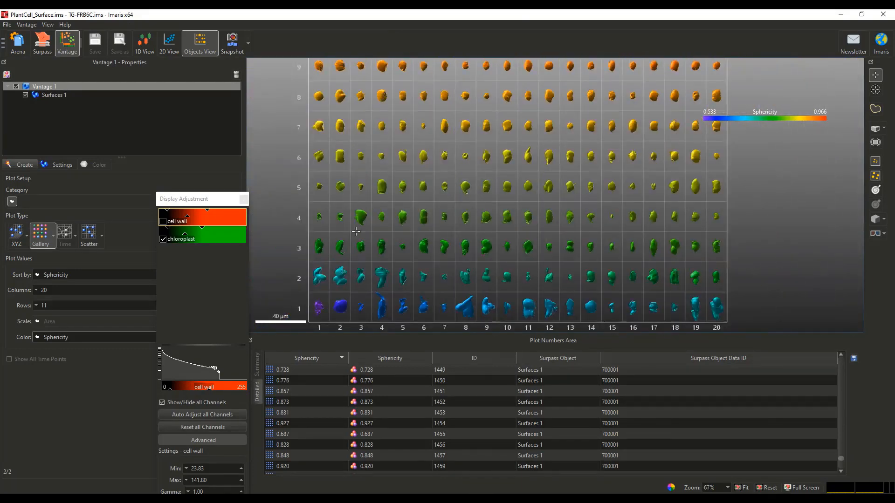
{"action": "scroll", "coordinate": [556, 190], "scroll_direction": "down", "scroll_amount": 4}
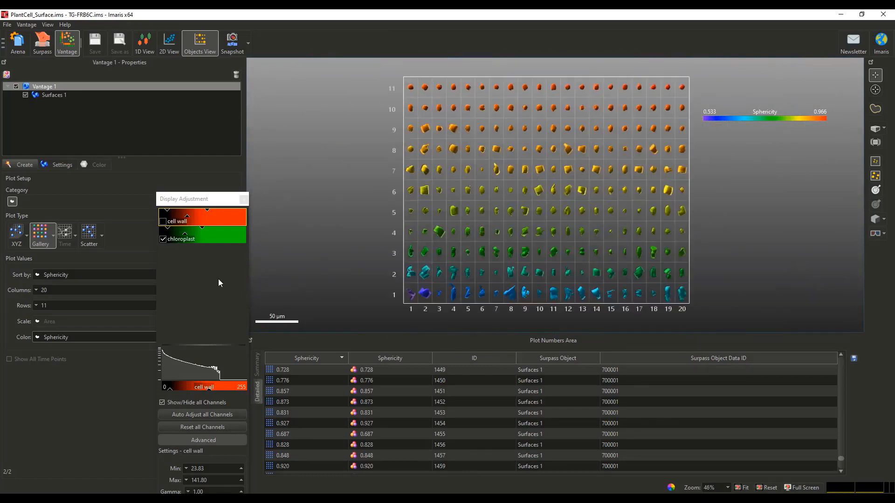
Move the Display Adjustment window clear of the plot settings, finish the plot setup and open the gallery's scale and orientation settings
{"action": "left_click_drag", "start_coordinate": [196, 209], "coordinate": [791, 173]}
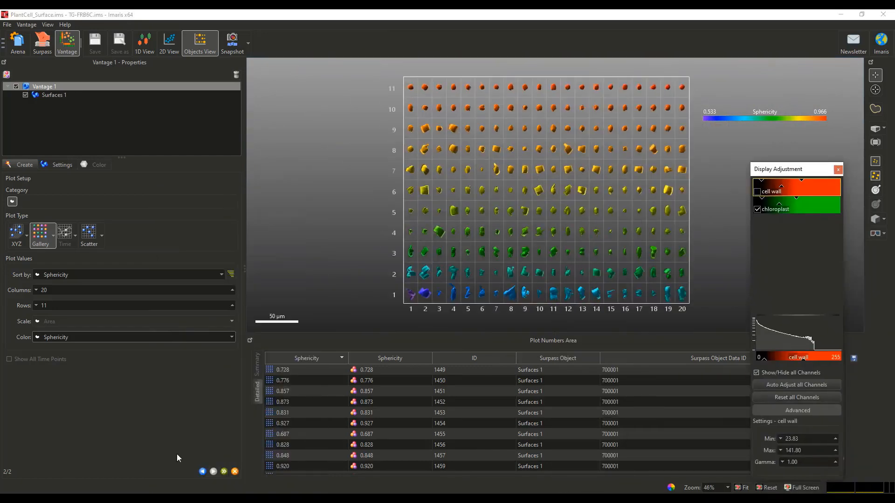
{"action": "left_click", "coordinate": [223, 472]}
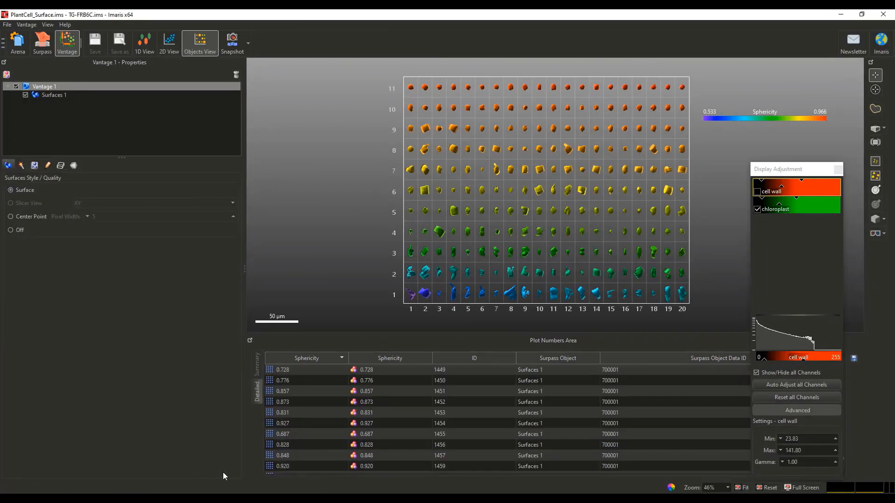
{"action": "left_click", "coordinate": [35, 165]}
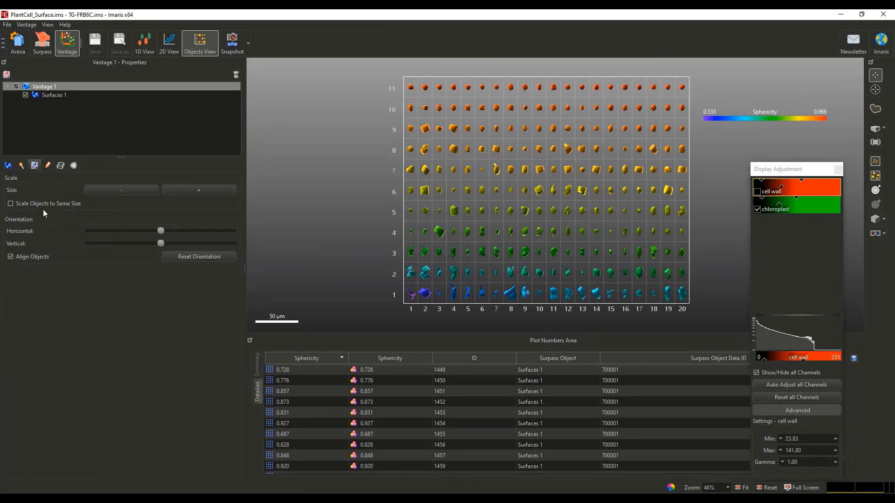
Scale the gallery objects to the same size, try out a tilted orientation and reset the orientation
{"action": "left_click", "coordinate": [19, 203]}
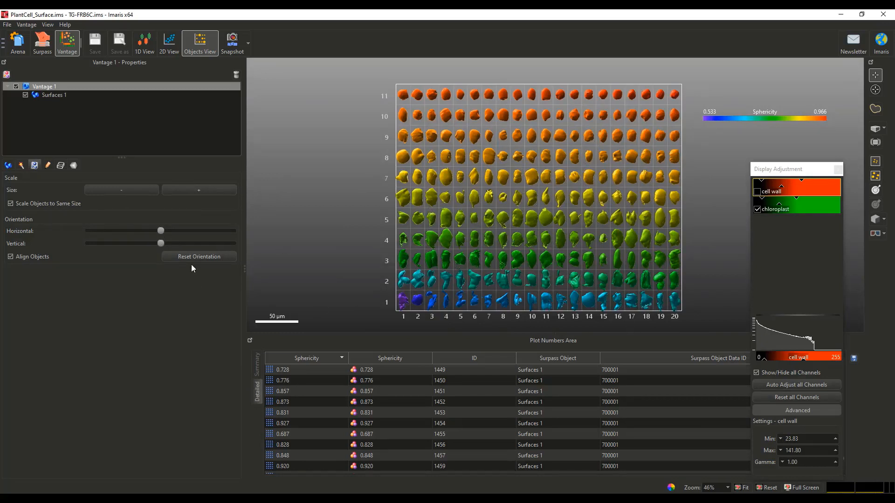
{"action": "left_click_drag", "start_coordinate": [160, 231], "coordinate": [116, 241]}
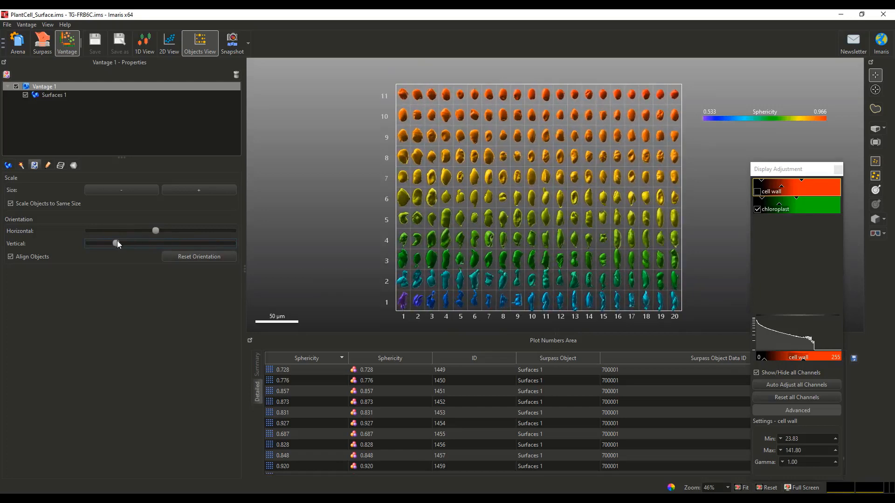
{"action": "left_click", "coordinate": [199, 257]}
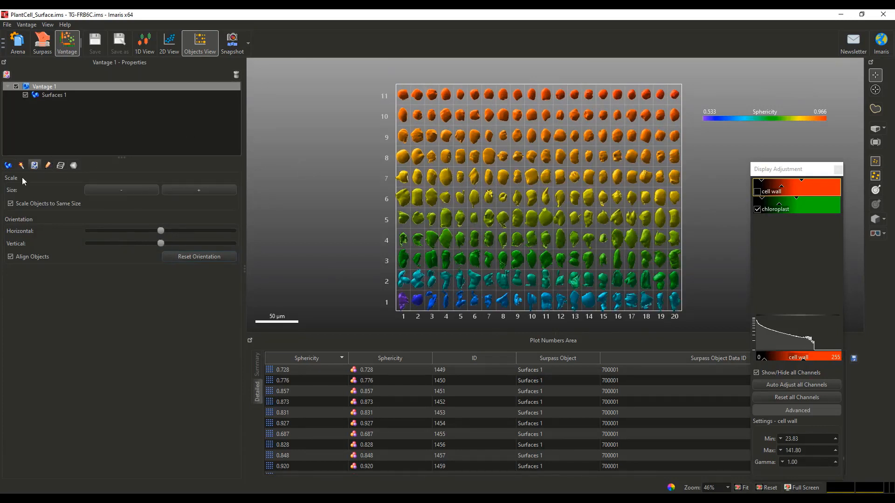
Change the plot setup to a 2D scatter plot with Sphericity on X and Intensity Mean Ch=2 Img=1 on Y
{"action": "left_click", "coordinate": [21, 165]}
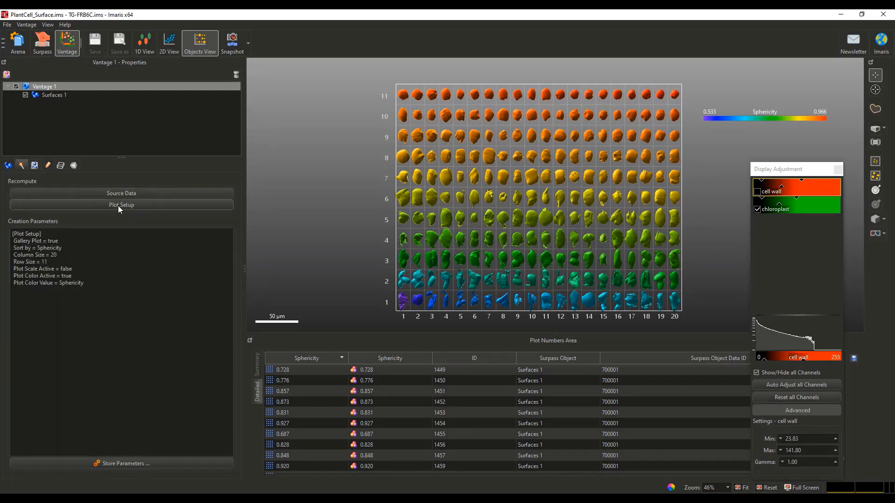
{"action": "left_click", "coordinate": [131, 206]}
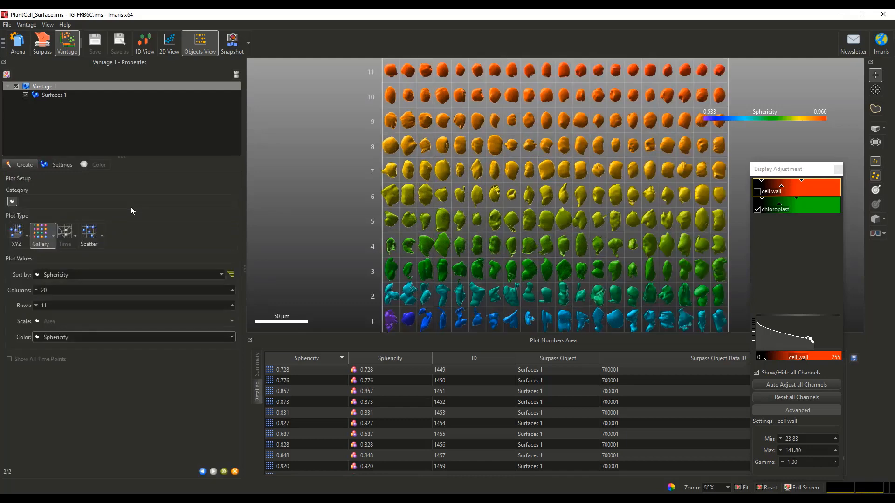
{"action": "left_click", "coordinate": [90, 239]}
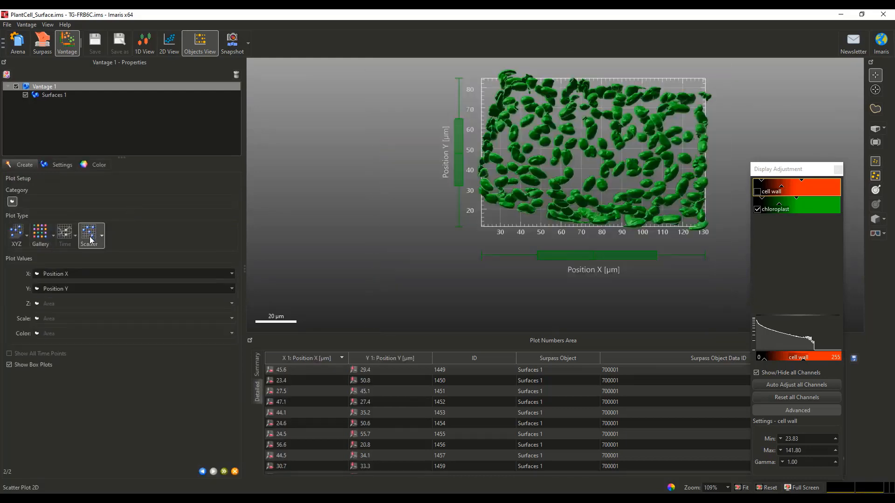
{"action": "left_click", "coordinate": [127, 273]}
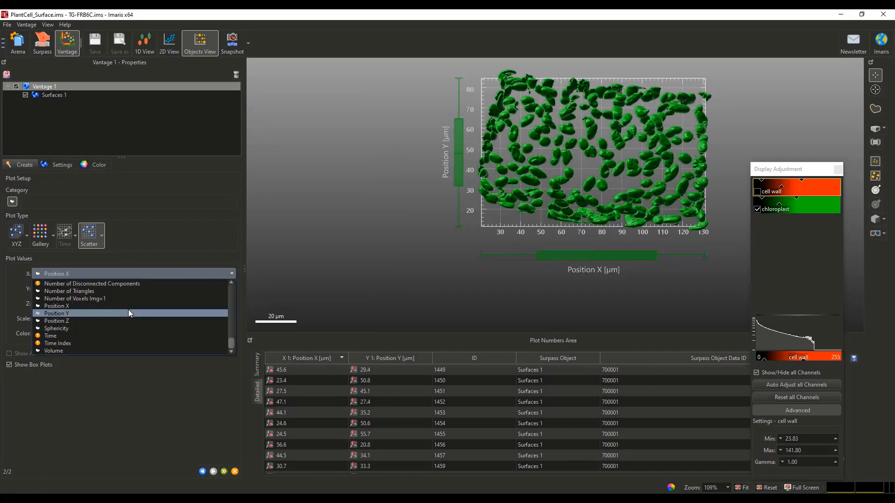
{"action": "left_click", "coordinate": [89, 328]}
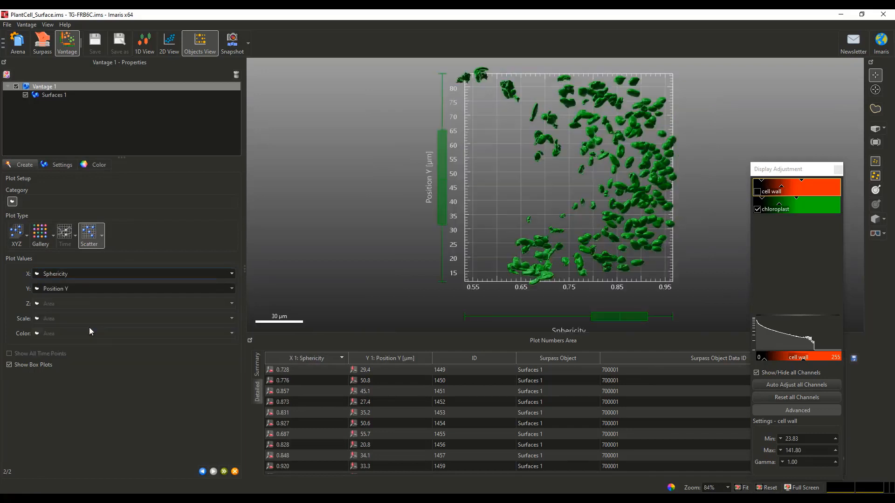
{"action": "left_click", "coordinate": [135, 289]}
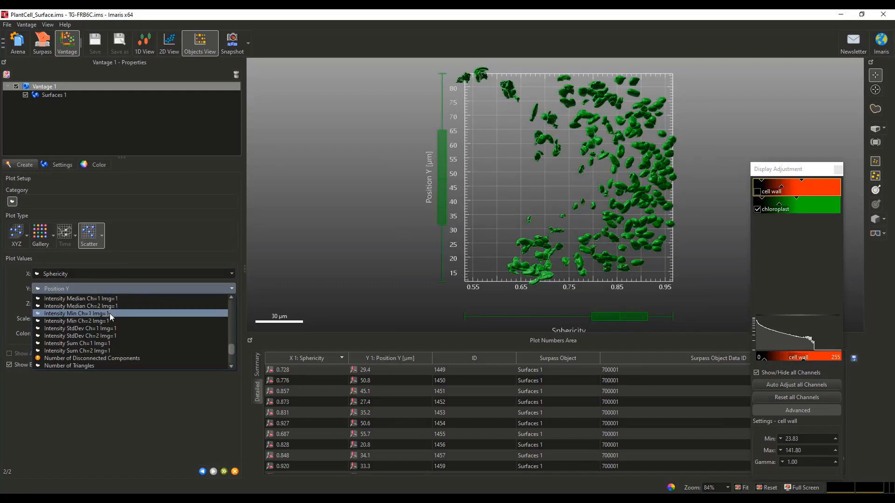
{"action": "scroll", "coordinate": [116, 314], "scroll_direction": "up", "scroll_amount": 1}
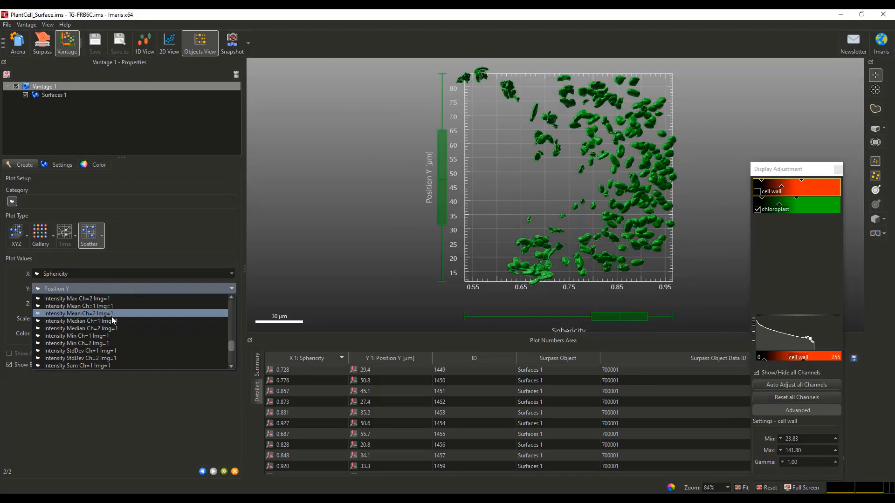
{"action": "left_click", "coordinate": [116, 314]}
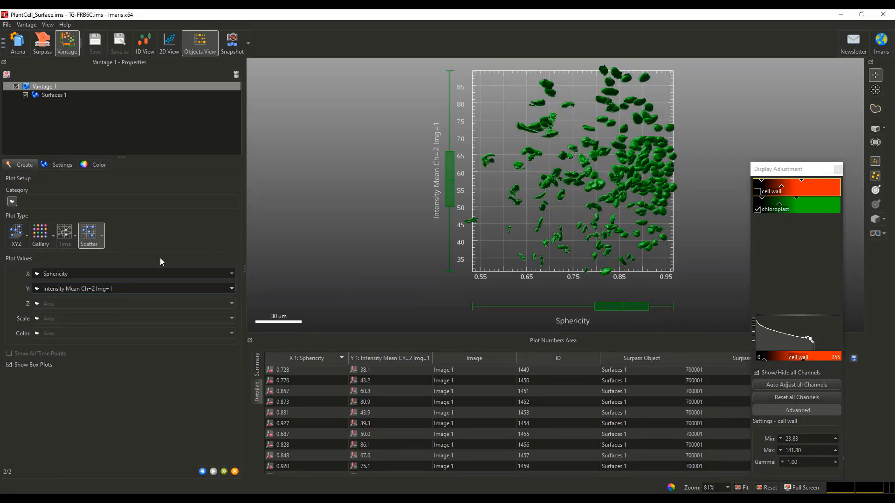
Turn the scatter plot into a 3D one with BoundingBoxOO Length C on Z and view the distribution from several sides
{"action": "left_click", "coordinate": [101, 234]}
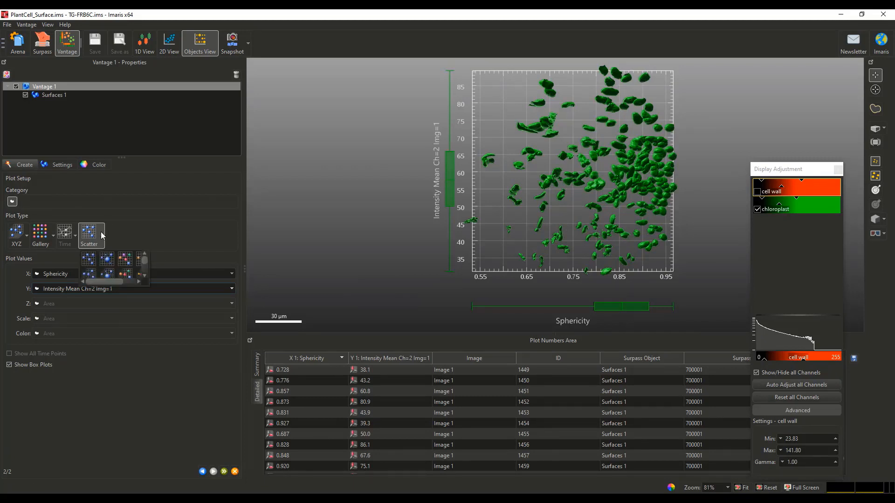
{"action": "left_click", "coordinate": [90, 273]}
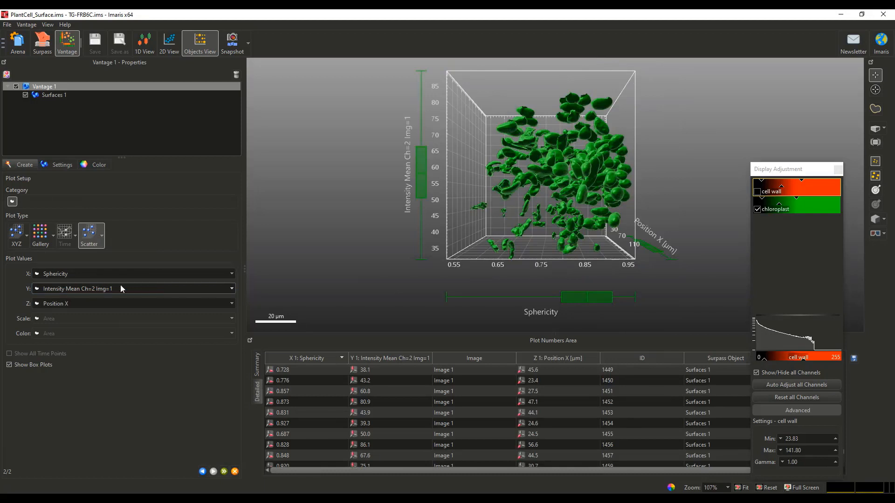
{"action": "left_click", "coordinate": [124, 303]}
{"action": "scroll", "coordinate": [134, 323], "scroll_direction": "up", "scroll_amount": 4}
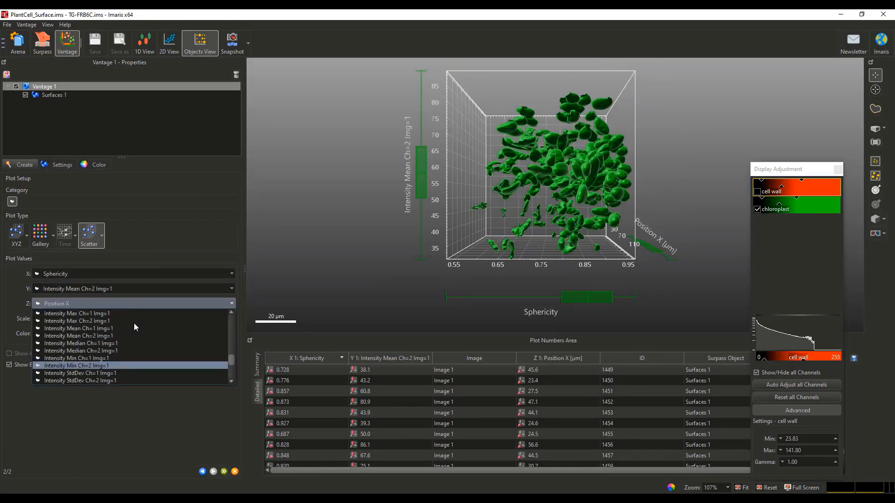
{"action": "scroll", "coordinate": [116, 339], "scroll_direction": "up", "scroll_amount": 6}
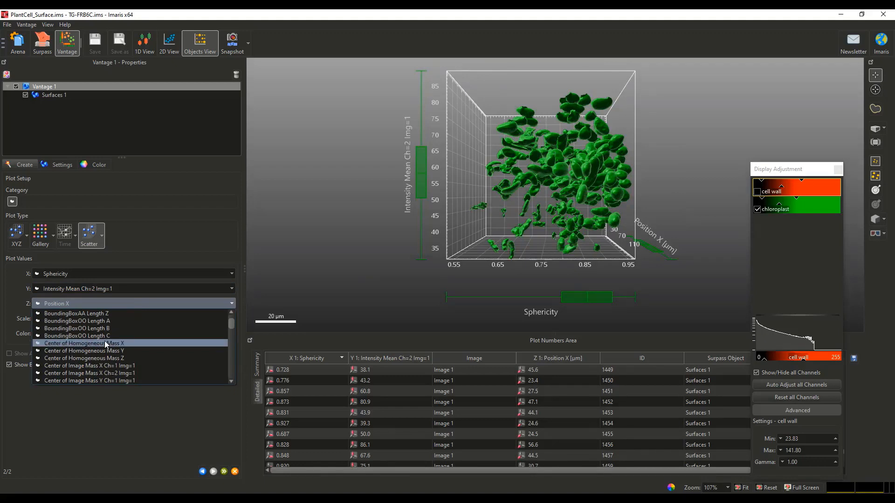
{"action": "left_click", "coordinate": [122, 336]}
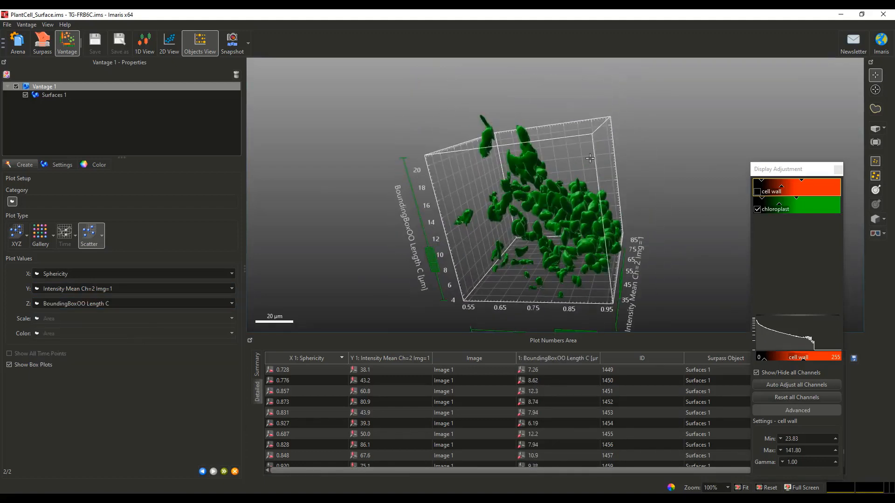
{"action": "left_click_drag", "start_coordinate": [599, 244], "coordinate": [481, 238]}
{"action": "right_click_drag", "start_coordinate": [558, 228], "coordinate": [547, 182]}
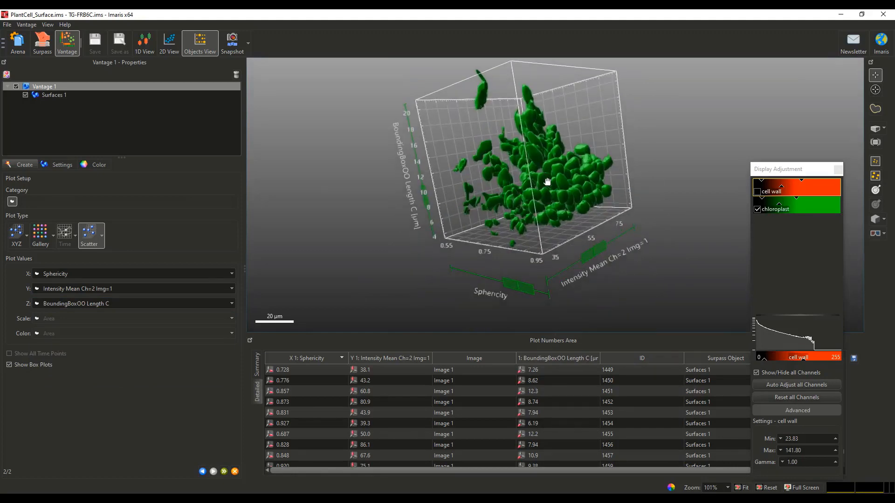
{"action": "left_click_drag", "start_coordinate": [496, 176], "coordinate": [593, 199]}
{"action": "right_click_drag", "start_coordinate": [551, 202], "coordinate": [563, 204]}
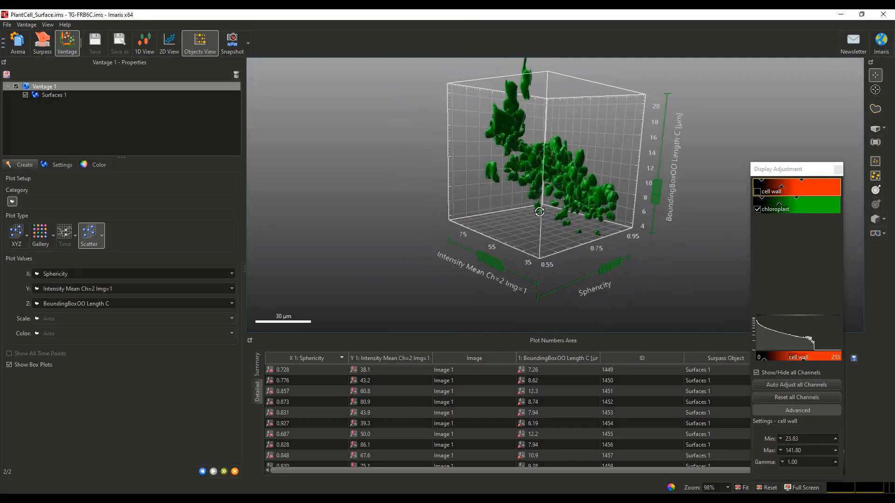
{"action": "left_click_drag", "start_coordinate": [538, 208], "coordinate": [561, 212]}
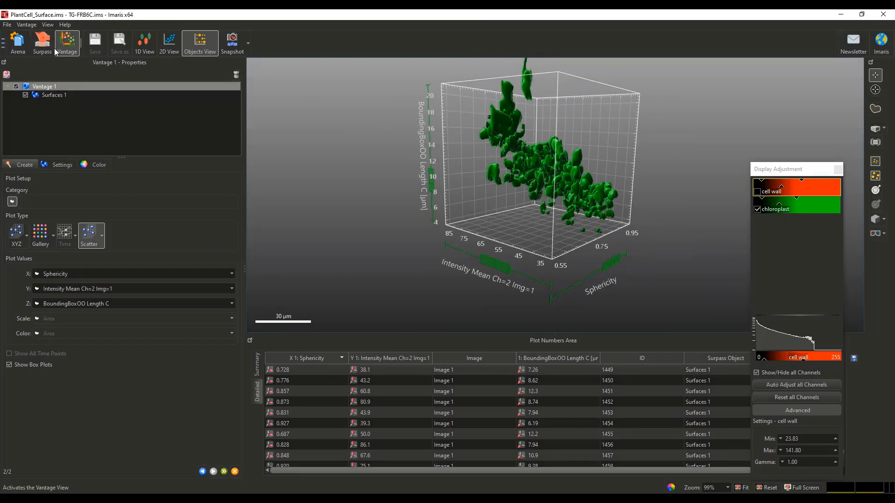
Return to the Arena without saving the changes and open PyramidalCell_FT spines.ims
{"action": "left_click", "coordinate": [18, 43]}
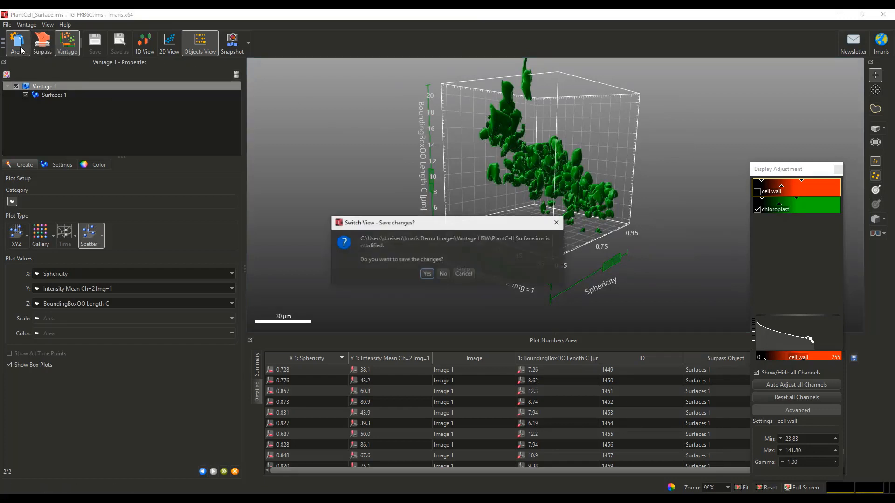
{"action": "left_click", "coordinate": [443, 274]}
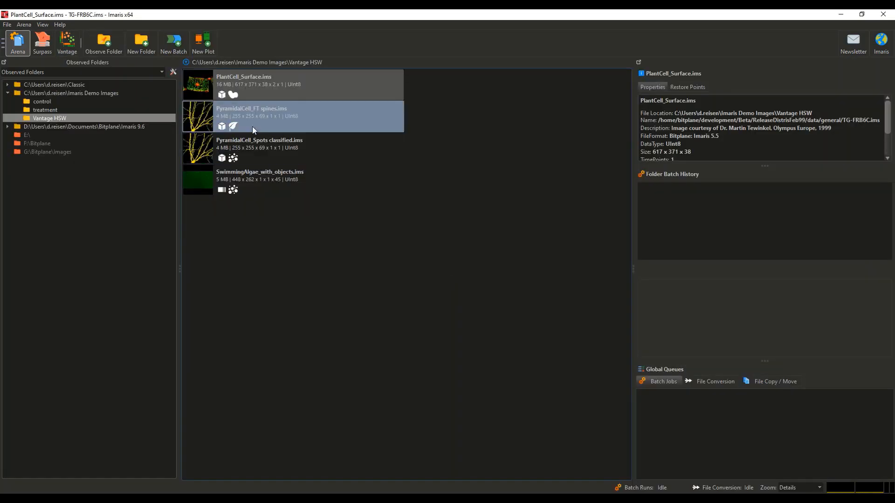
{"action": "double_click", "coordinate": [211, 117]}
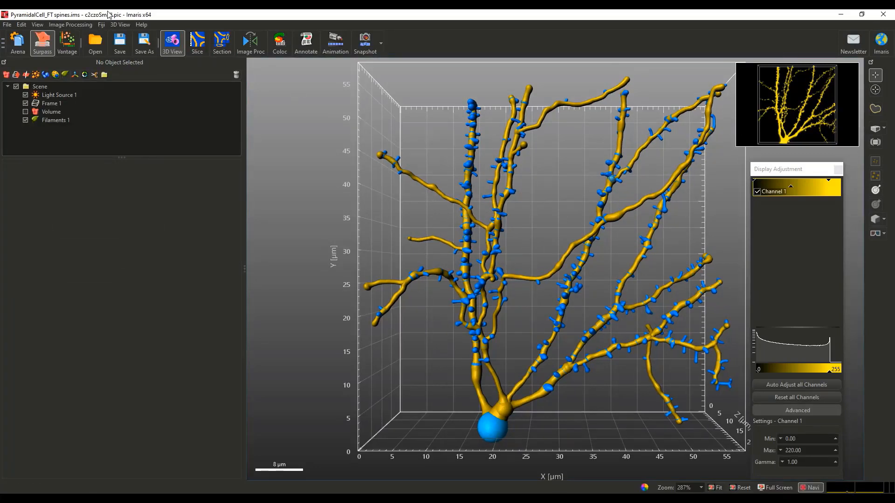
Create a Vantage gallery plot of Filaments 1 without scale or color values
{"action": "left_click", "coordinate": [71, 47]}
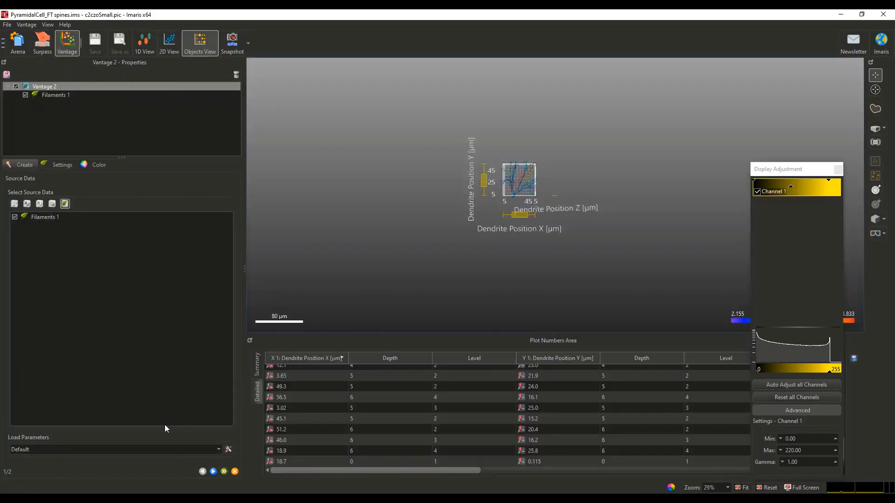
{"action": "left_click", "coordinate": [213, 472]}
{"action": "left_click", "coordinate": [40, 240]}
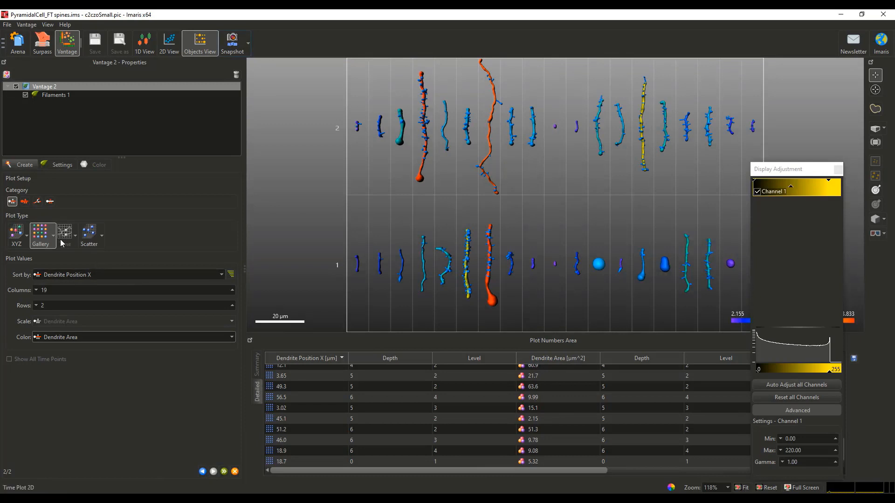
{"action": "left_click", "coordinate": [54, 236]}
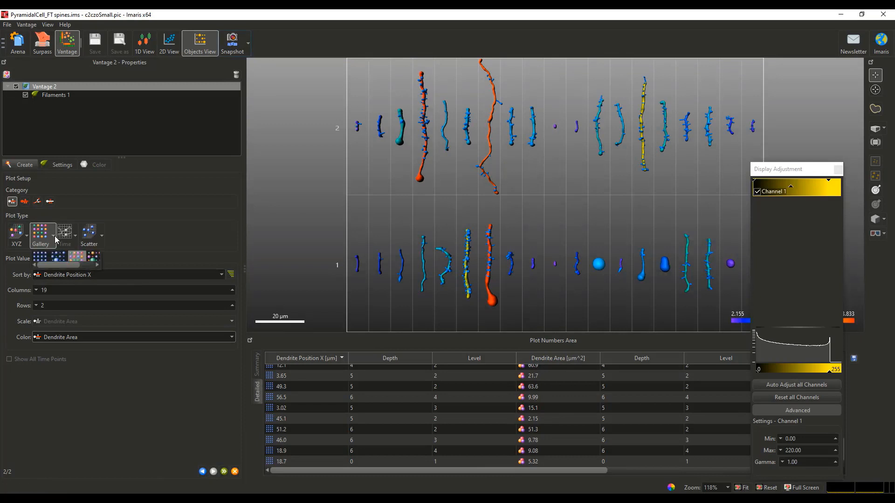
{"action": "left_click", "coordinate": [49, 256]}
Sort the dendrite gallery by Dendrite Straightness and bring the whole gallery into view
{"action": "left_click", "coordinate": [147, 276]}
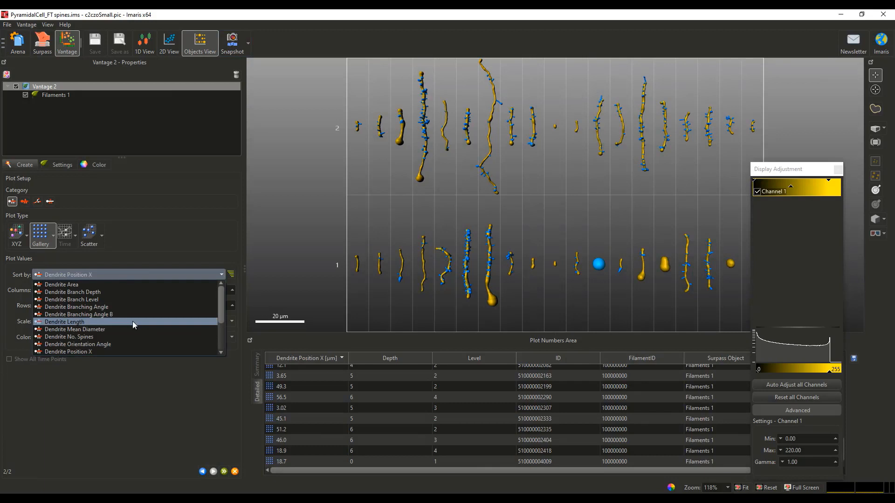
{"action": "scroll", "coordinate": [130, 321], "scroll_direction": "down", "scroll_amount": 2}
{"action": "left_click", "coordinate": [102, 337]}
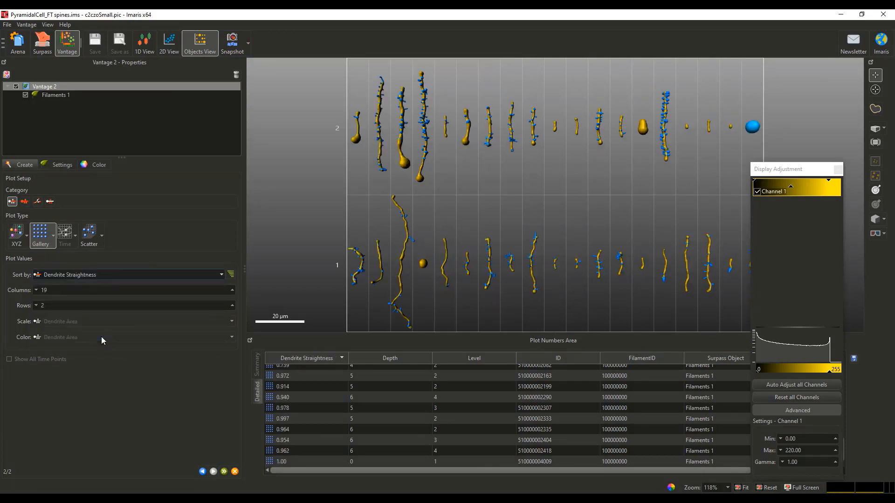
{"action": "scroll", "coordinate": [604, 200], "scroll_direction": "down", "scroll_amount": 2}
{"action": "right_click_drag", "start_coordinate": [604, 200], "coordinate": [554, 201]}
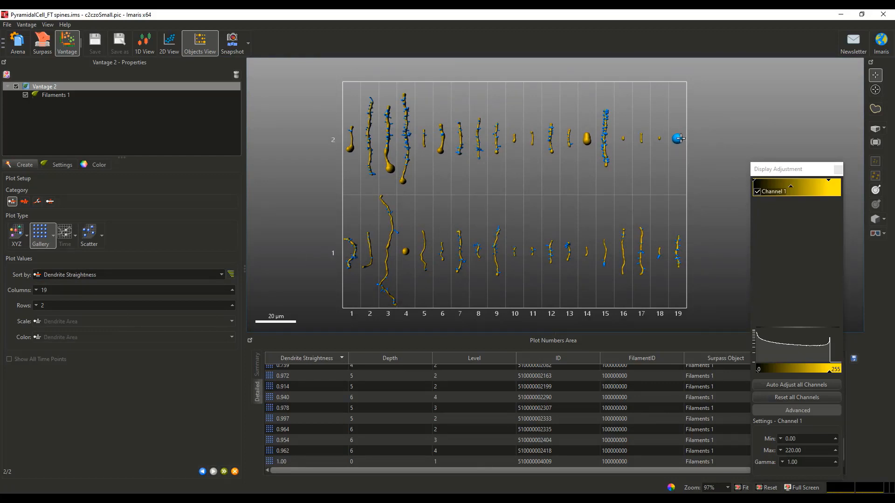
Reverse the gallery's sorting order so the straightest dendrites come first
{"action": "left_click", "coordinate": [231, 275]}
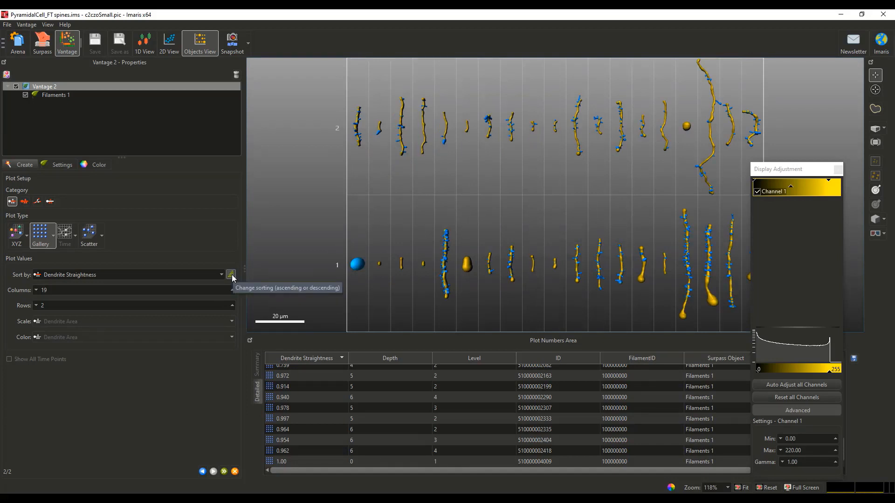
{"action": "scroll", "coordinate": [649, 223], "scroll_direction": "down", "scroll_amount": 2}
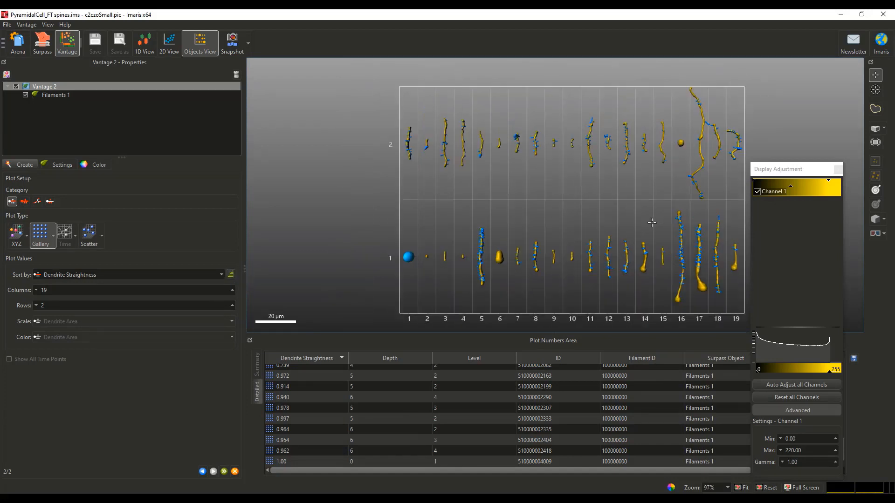
{"action": "right_click_drag", "start_coordinate": [606, 220], "coordinate": [592, 219]}
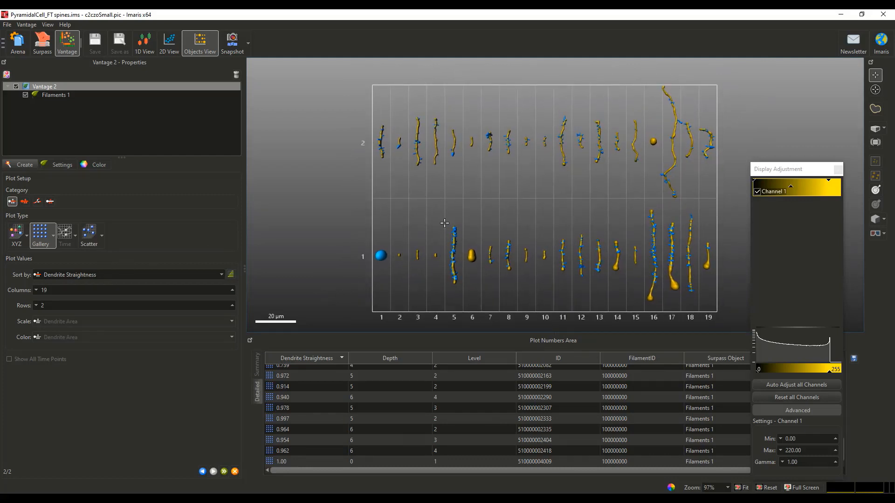
Finish the plot setup, turn the gallery dendrites slightly in horizontal and vertical orientation, and show the plot's creation parameters
{"action": "left_click", "coordinate": [223, 472]}
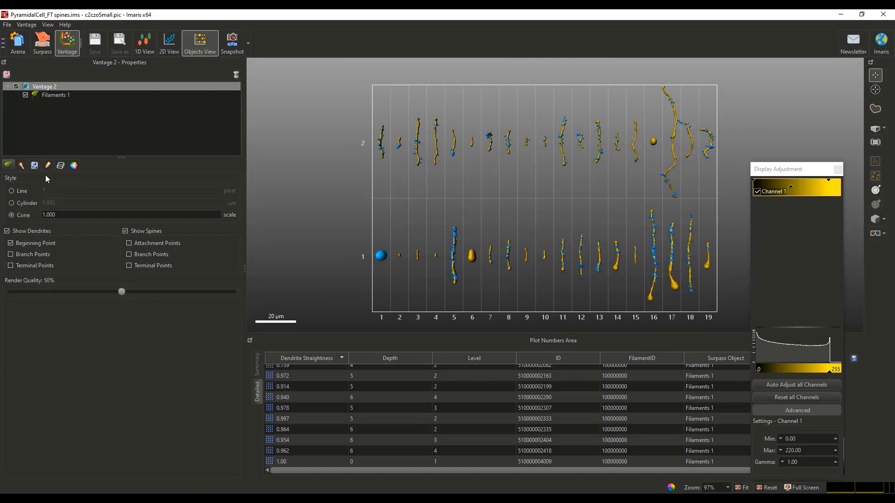
{"action": "left_click", "coordinate": [34, 166]}
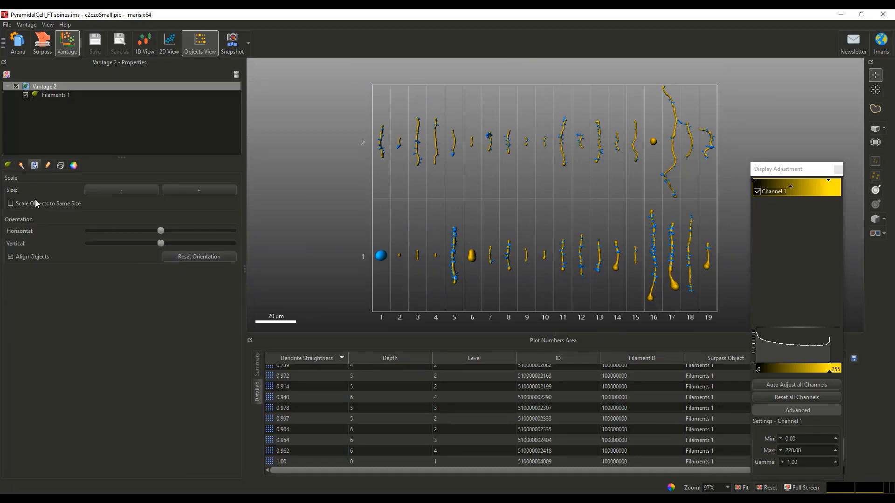
{"action": "left_click_drag", "start_coordinate": [160, 231], "coordinate": [140, 244]}
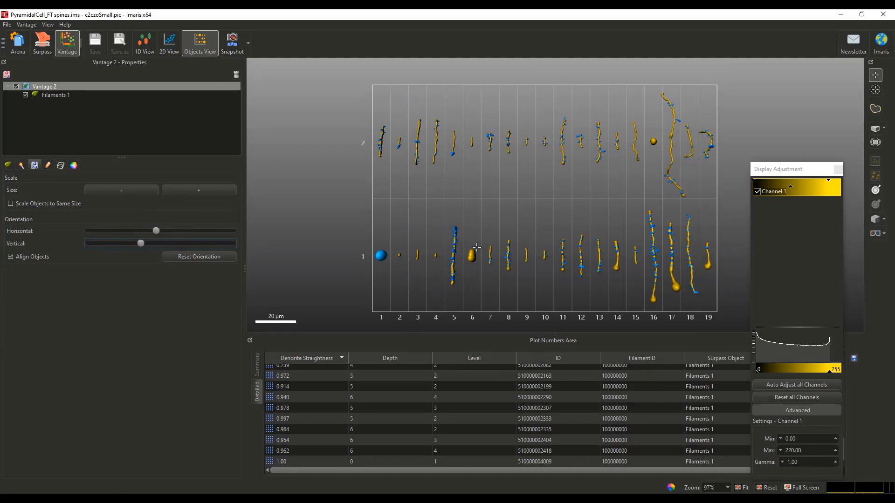
{"action": "left_click", "coordinate": [21, 165]}
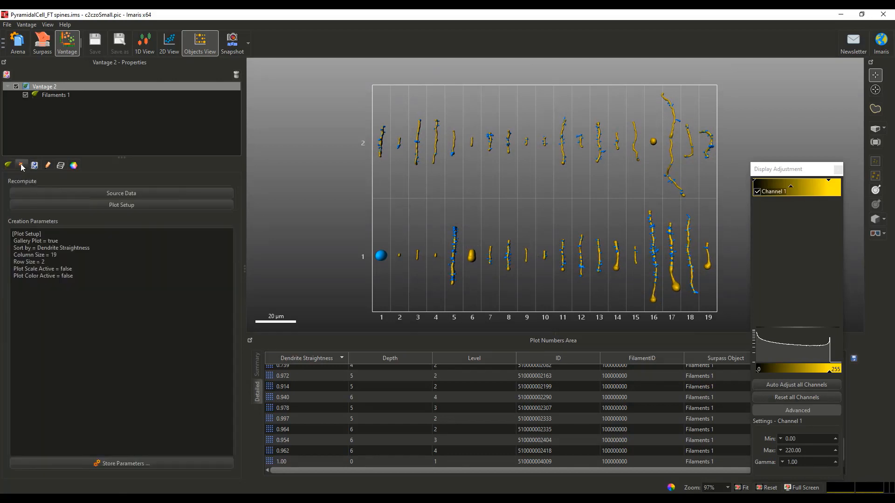
Reopen the plot setup and switch it to the Spine category as a gallery plot with color values
{"action": "left_click", "coordinate": [122, 206]}
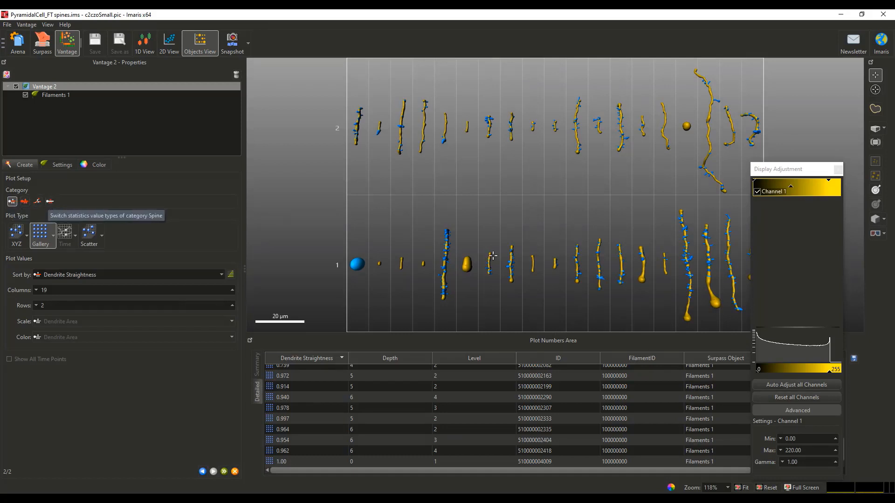
{"action": "left_click", "coordinate": [51, 204]}
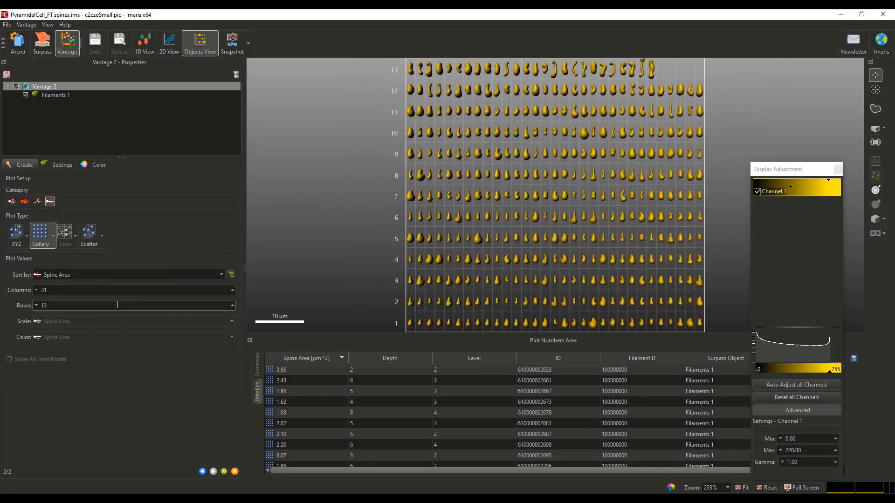
{"action": "left_click", "coordinate": [53, 235]}
{"action": "left_click", "coordinate": [76, 257]}
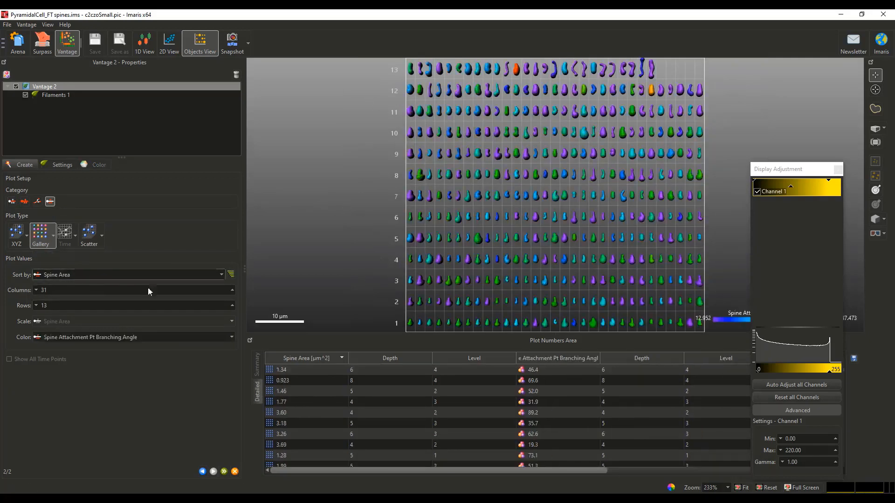
Color the gallery spines by Spine Volume and also sort them by Spine Volume
{"action": "left_click", "coordinate": [179, 338]}
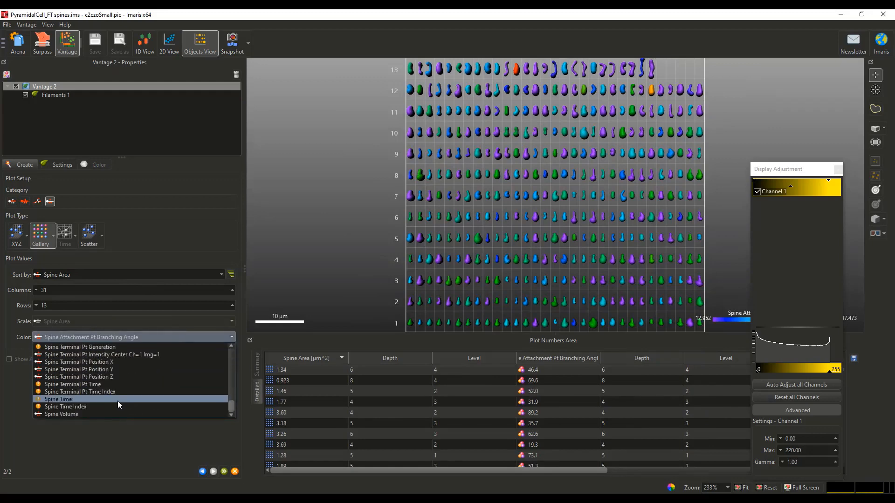
{"action": "left_click", "coordinate": [97, 413]}
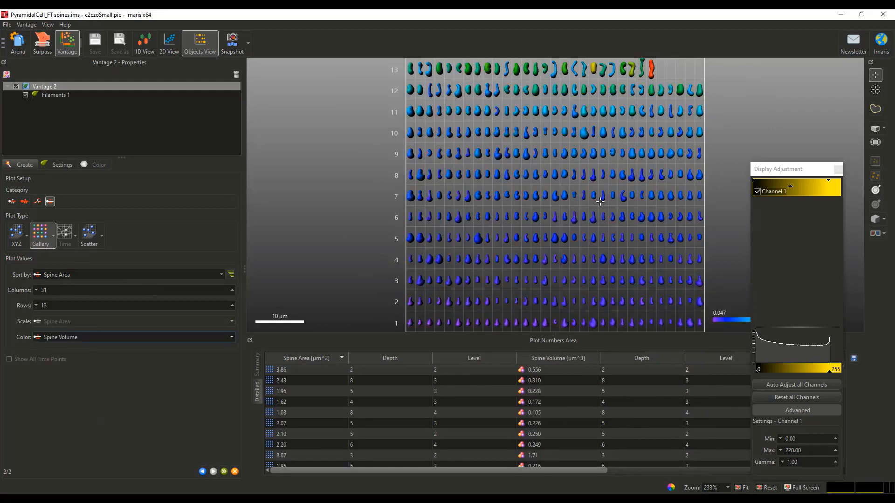
{"action": "scroll", "coordinate": [597, 198], "scroll_direction": "down", "scroll_amount": 1}
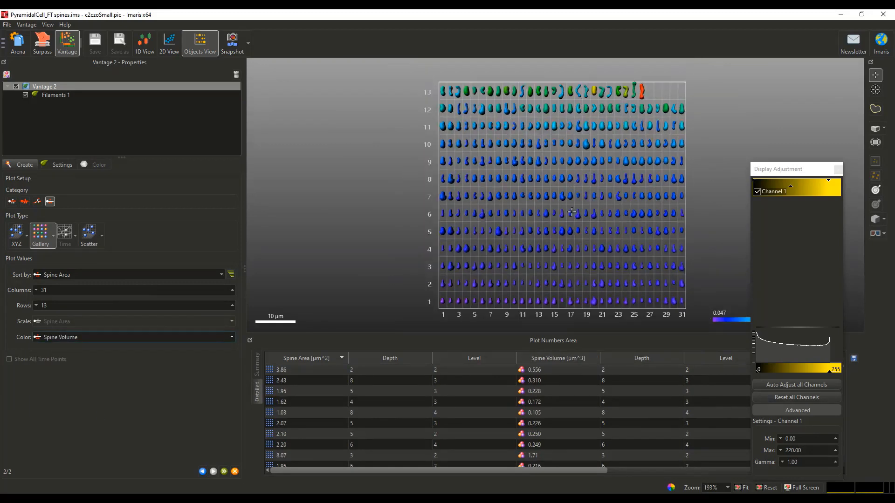
{"action": "left_click_drag", "start_coordinate": [592, 211], "coordinate": [559, 209]}
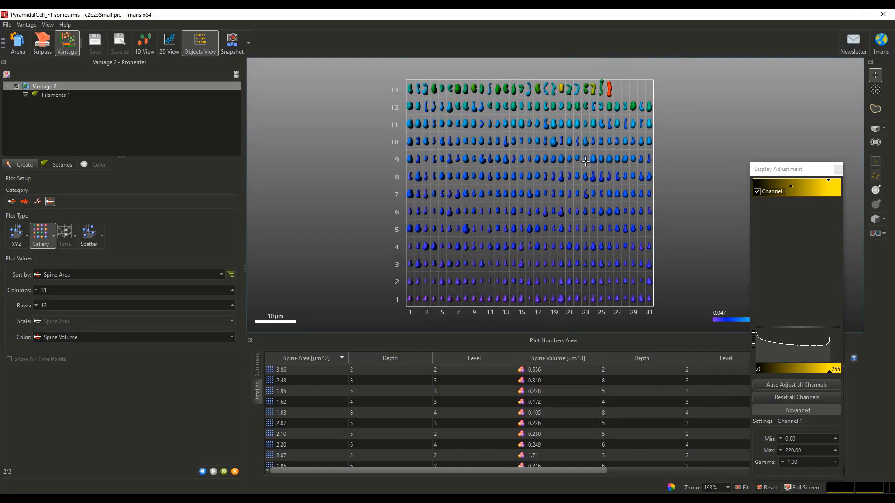
{"action": "left_click", "coordinate": [161, 271]}
{"action": "scroll", "coordinate": [138, 345], "scroll_direction": "down", "scroll_amount": 5}
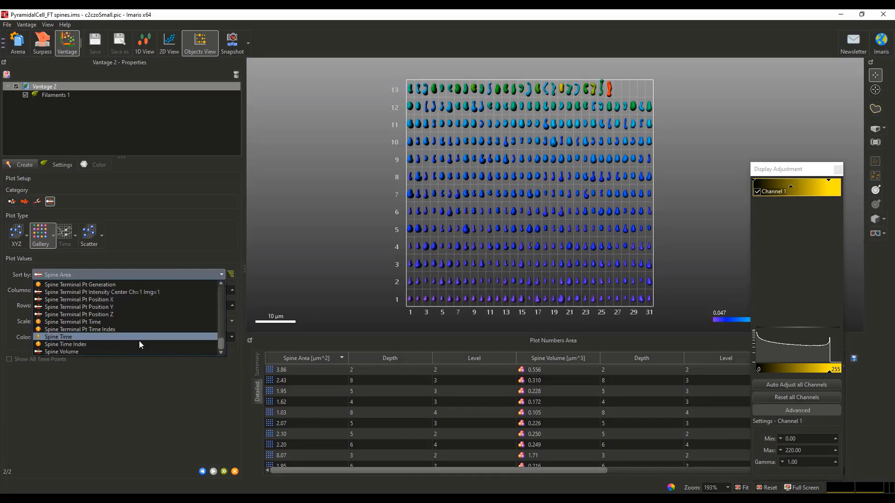
{"action": "scroll", "coordinate": [135, 341], "scroll_direction": "down", "scroll_amount": 2}
{"action": "left_click", "coordinate": [127, 348]}
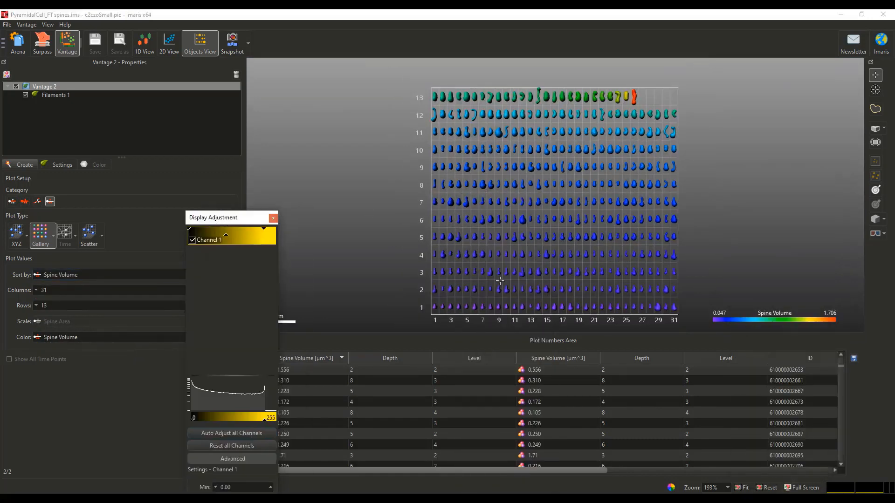
Place the Spine Volume color legend beneath the gallery and move the Display Adjustment window clear of the plot settings
{"action": "left_click_drag", "start_coordinate": [802, 311], "coordinate": [568, 315]}
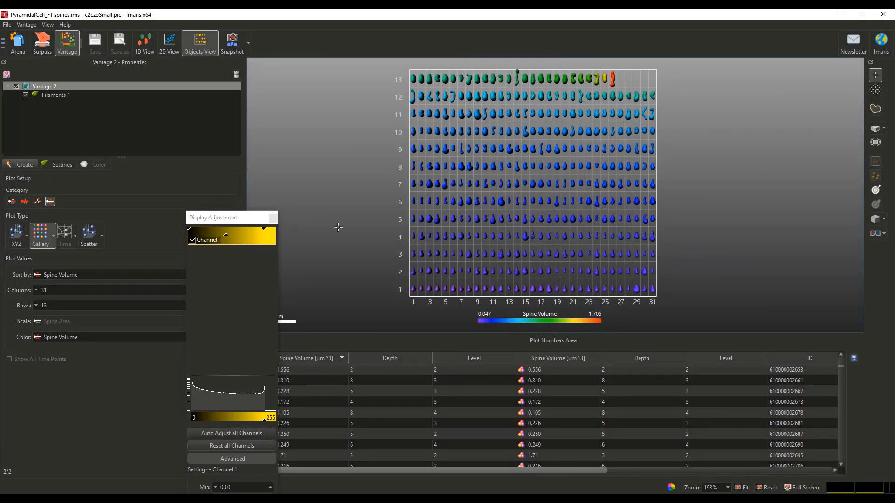
{"action": "left_click_drag", "start_coordinate": [232, 221], "coordinate": [793, 125]}
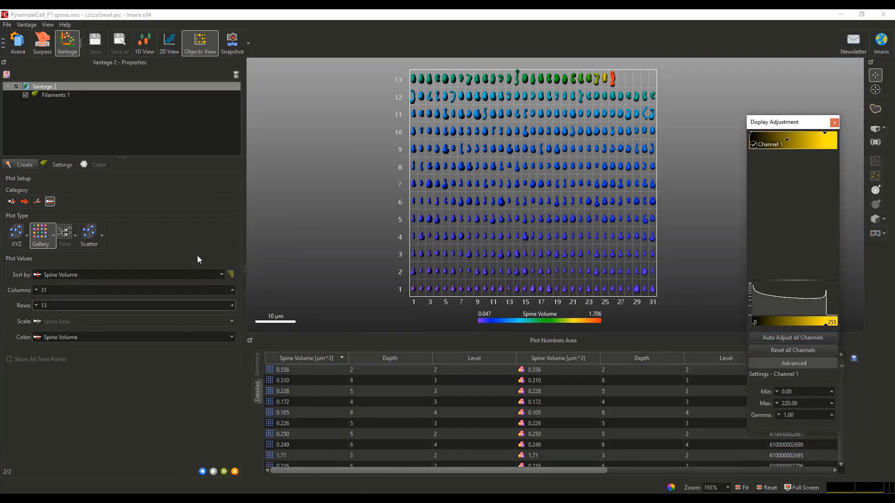
Finish the spine gallery, select the last spine in row 13, and show the dataset in the Surpass 3D view
{"action": "left_click", "coordinate": [224, 472]}
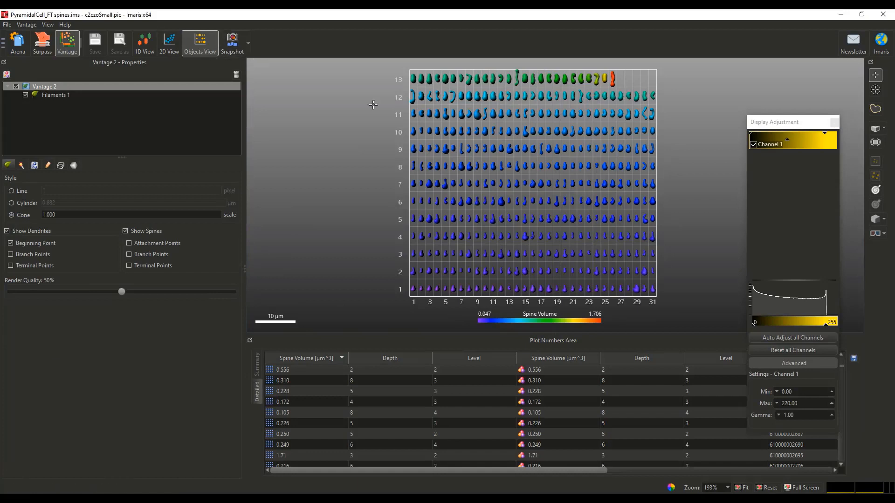
{"action": "left_click", "coordinate": [613, 77]}
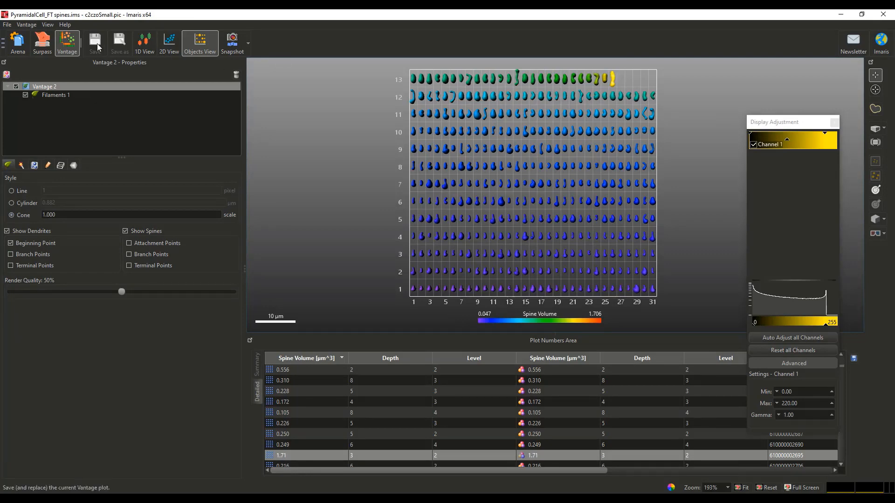
{"action": "left_click", "coordinate": [42, 46]}
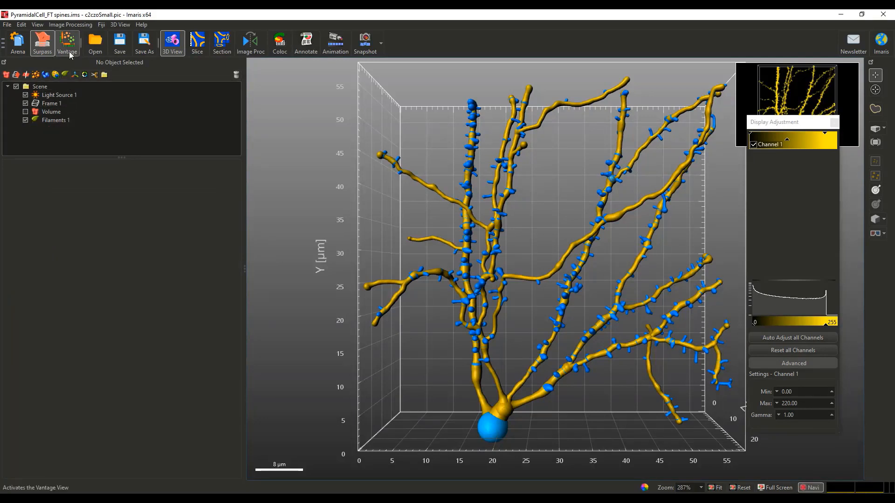
Return to the Arena without saving changes and open PyramidalCell_Spots classified.ims
{"action": "left_click", "coordinate": [20, 47]}
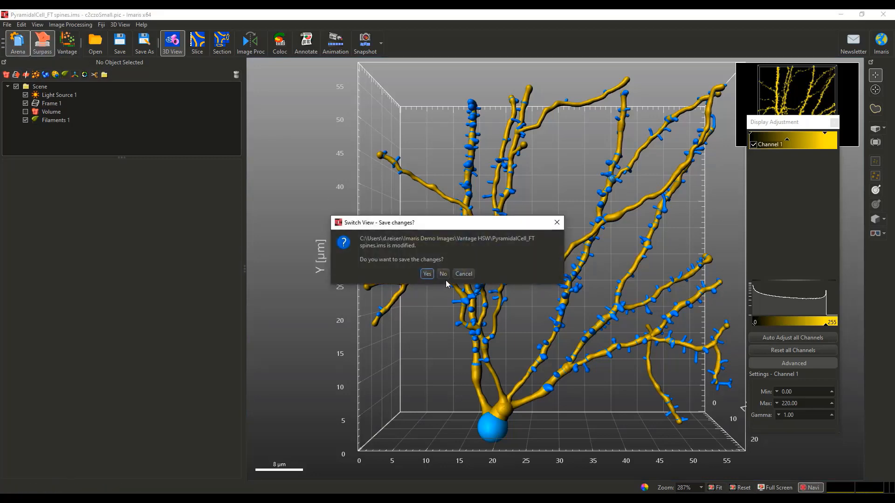
{"action": "left_click", "coordinate": [443, 274]}
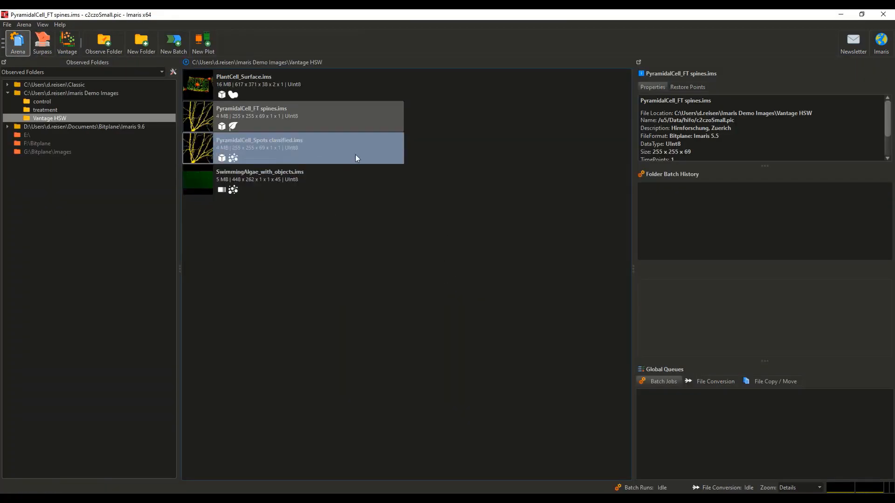
{"action": "double_click", "coordinate": [210, 152]}
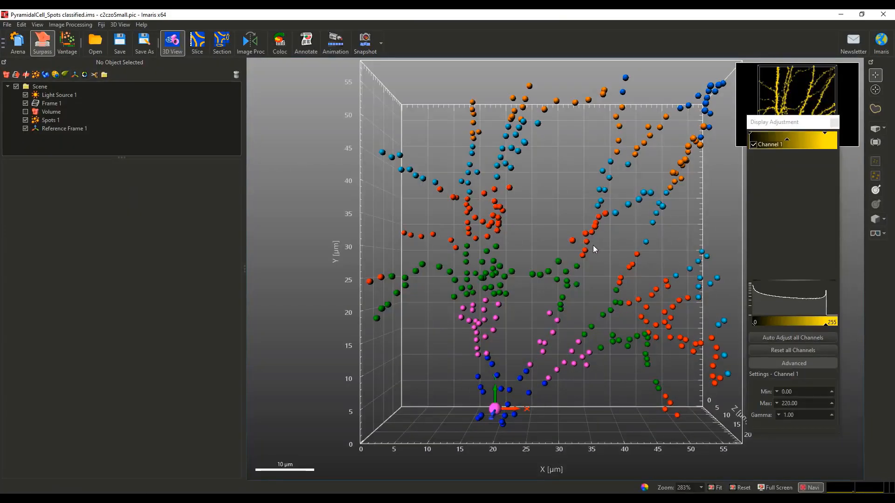
Compare the spots with the image data by temporarily showing the Volume, leaving only the spots displayed
{"action": "scroll", "coordinate": [593, 245], "scroll_direction": "down", "scroll_amount": 2}
{"action": "right_click_drag", "start_coordinate": [587, 248], "coordinate": [569, 255]}
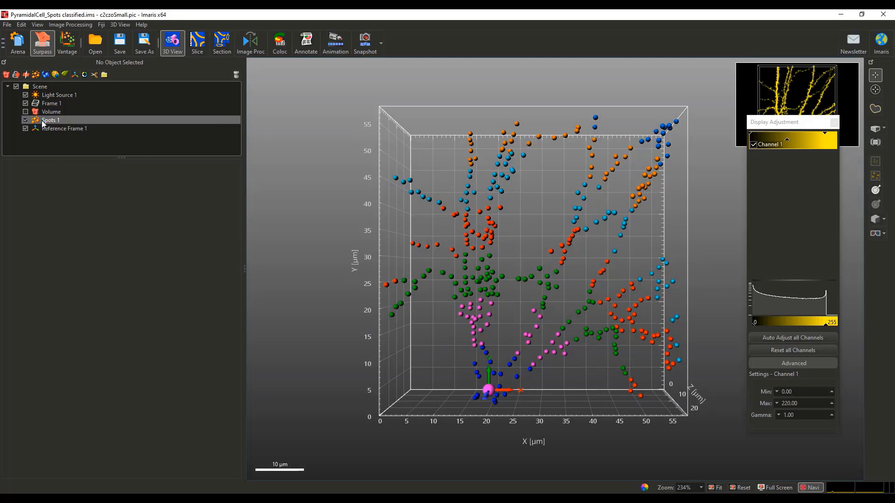
{"action": "left_click", "coordinate": [25, 113]}
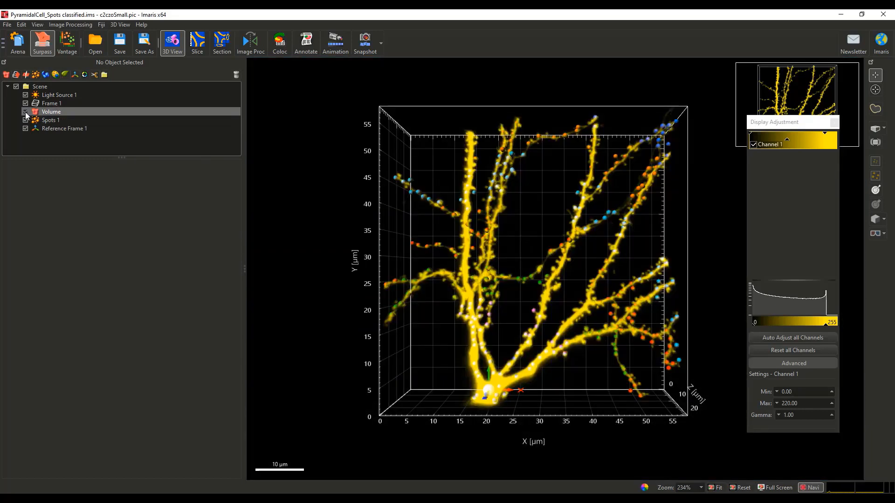
{"action": "left_click", "coordinate": [26, 112]}
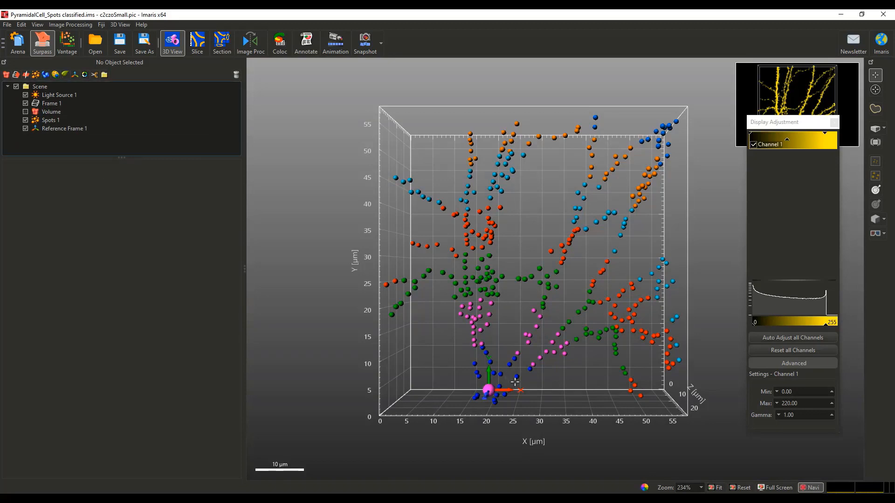
Examine the classes of Spots 1 and the distance thresholds in its creation parameters
{"action": "left_click", "coordinate": [60, 121]}
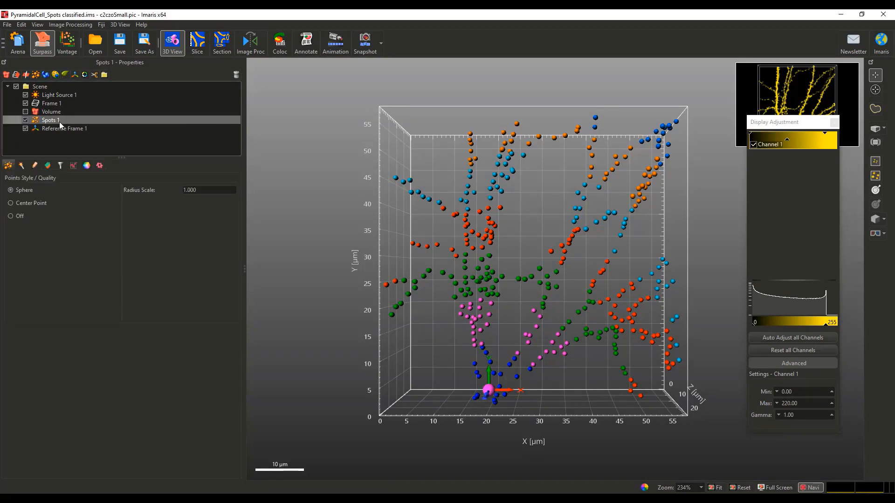
{"action": "left_click", "coordinate": [49, 168]}
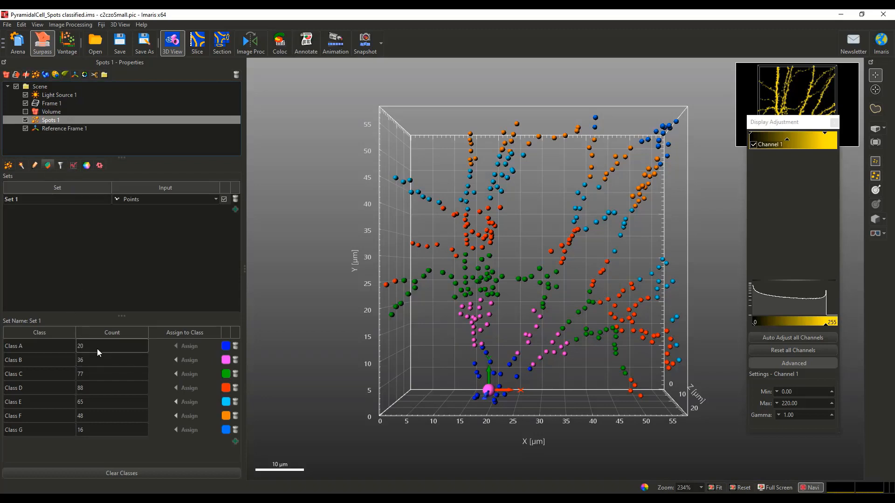
{"action": "left_click", "coordinate": [21, 165]}
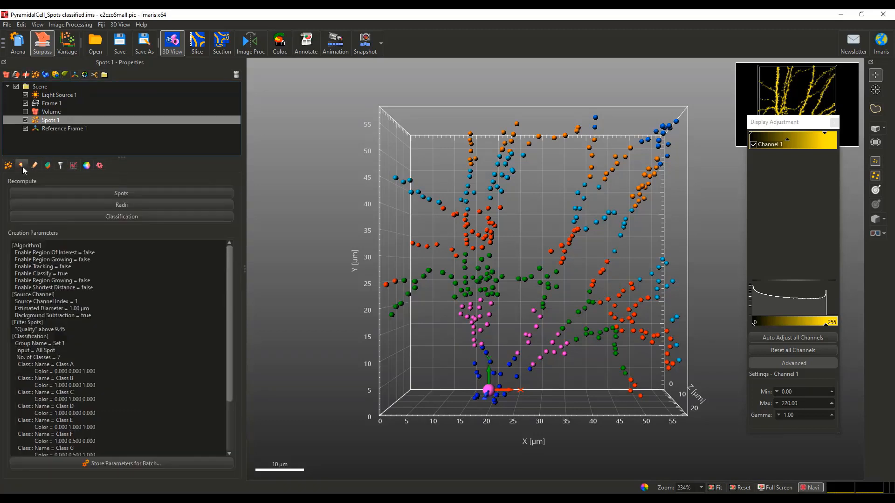
{"action": "scroll", "coordinate": [127, 402], "scroll_direction": "down", "scroll_amount": 4}
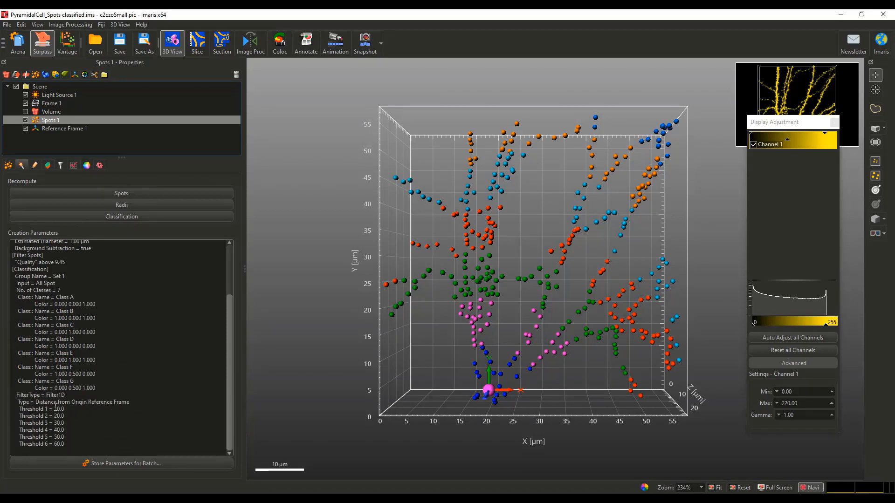
{"action": "left_click_drag", "start_coordinate": [65, 416], "coordinate": [54, 416]}
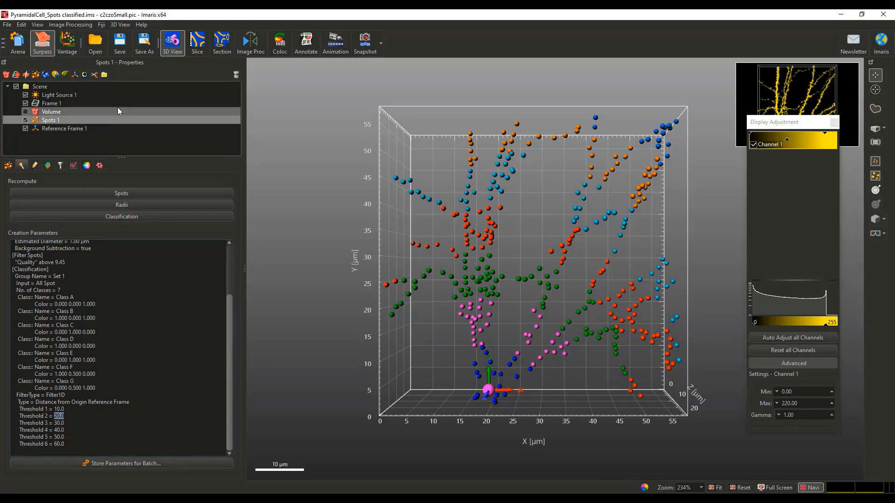
Plot the classified spots in Vantage's 1D view using the Color Print draw style with smooth lines
{"action": "left_click", "coordinate": [69, 48]}
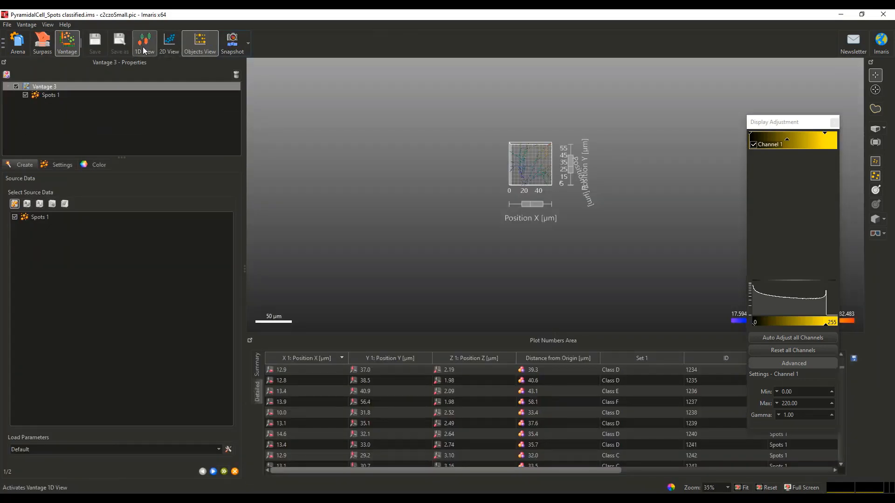
{"action": "left_click", "coordinate": [143, 47]}
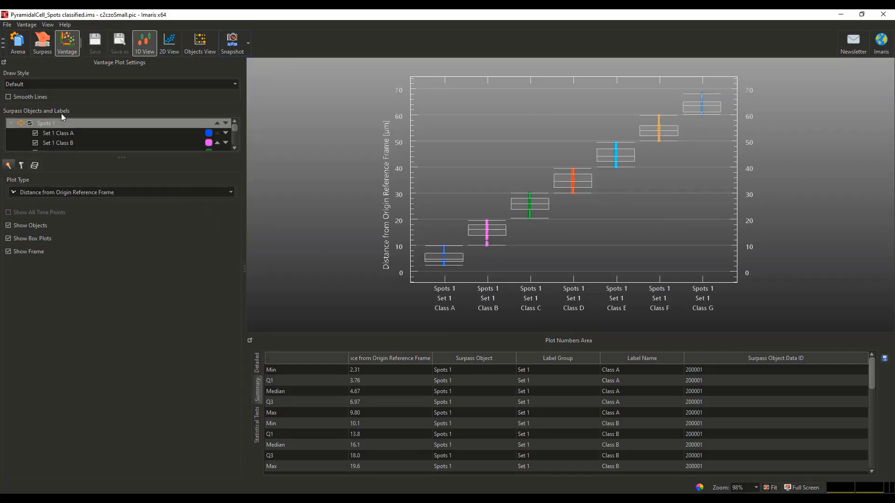
{"action": "left_click", "coordinate": [21, 87]}
{"action": "left_click", "coordinate": [22, 100]}
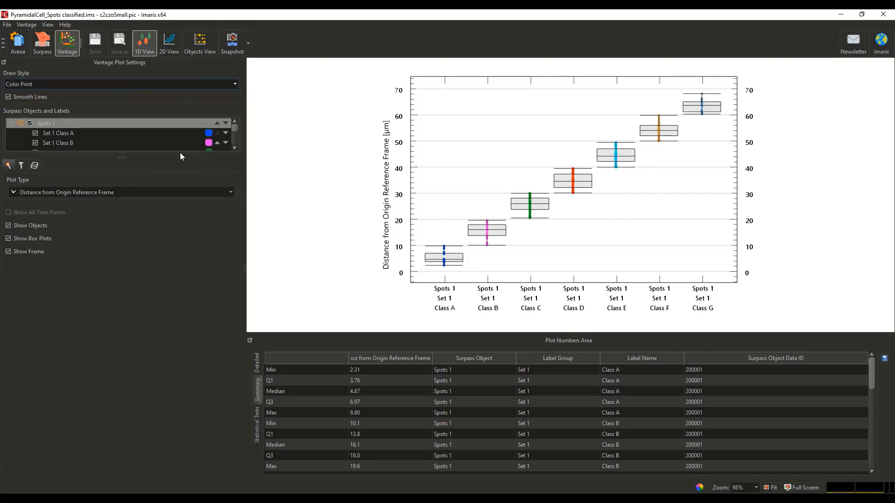
Enlarge the object list to show all spot classes and set the plot type to Intensity Mean Ch=1 Img=1
{"action": "left_click_drag", "start_coordinate": [120, 157], "coordinate": [120, 260]}
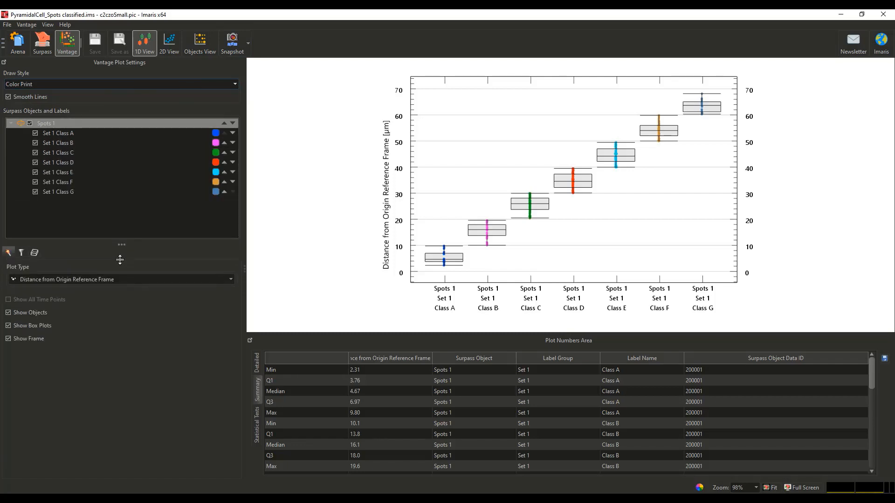
{"action": "left_click", "coordinate": [136, 279]}
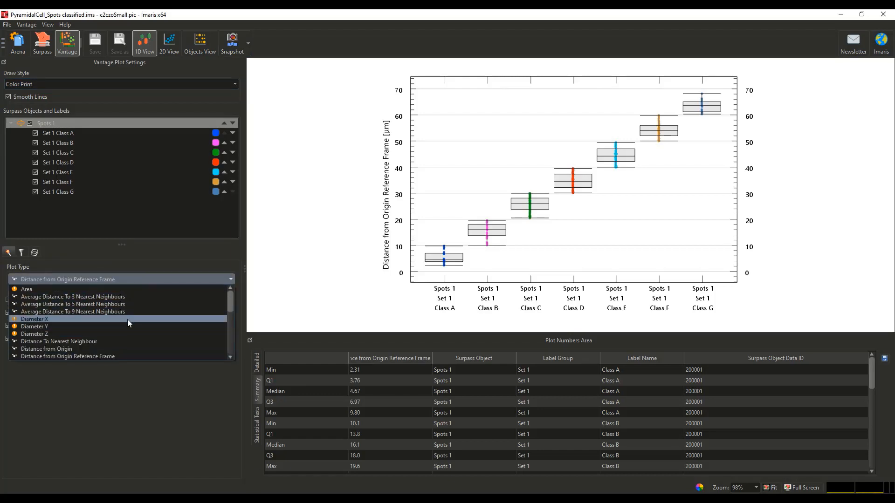
{"action": "scroll", "coordinate": [124, 322], "scroll_direction": "down", "scroll_amount": 2}
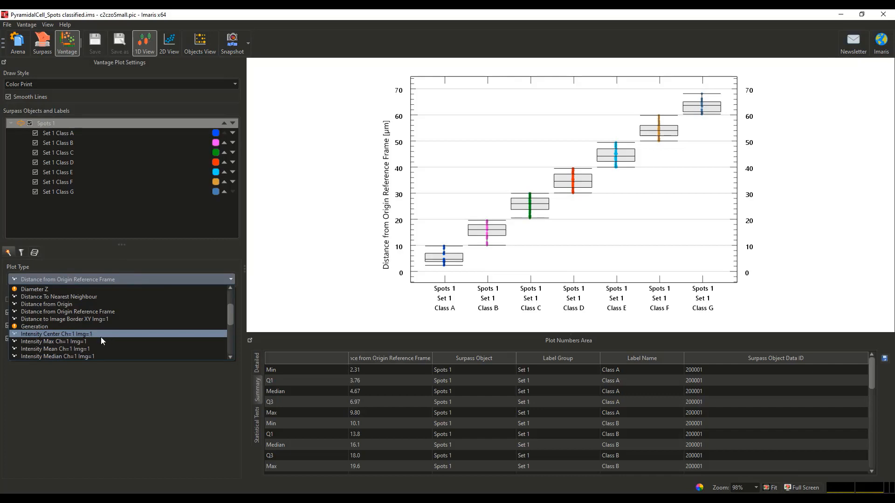
{"action": "left_click", "coordinate": [98, 349]}
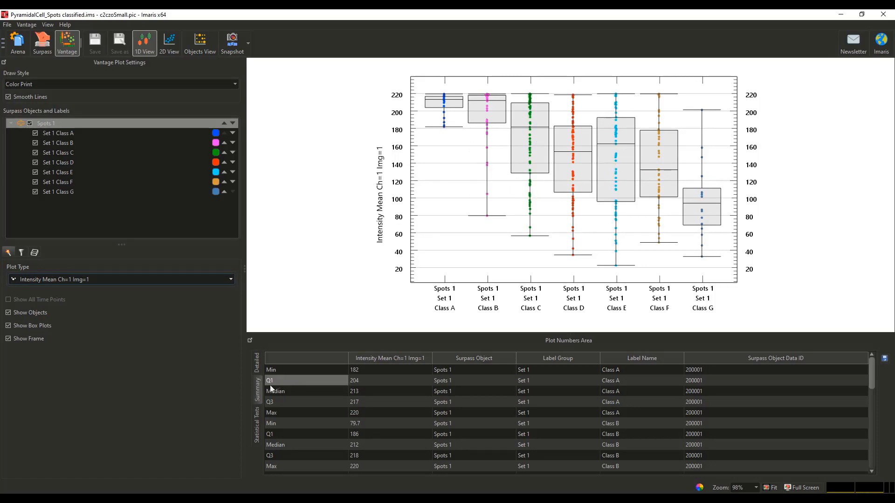
Examine the statistical tests, moving Class B ahead of Class A for comparison and restoring the original class order
{"action": "left_click", "coordinate": [258, 428]}
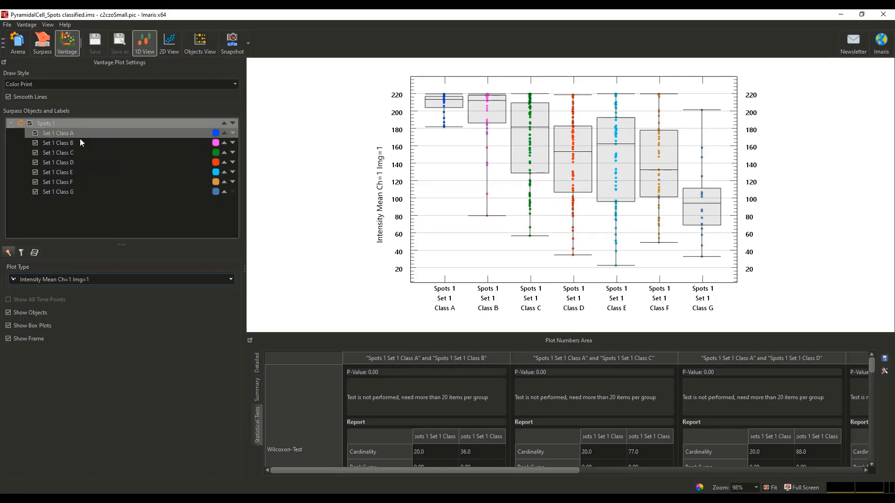
{"action": "left_click", "coordinate": [224, 143]}
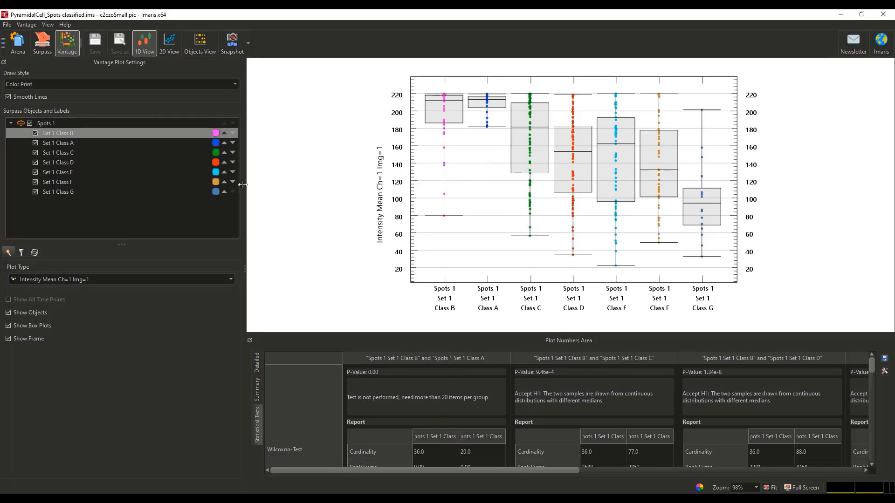
{"action": "left_click", "coordinate": [224, 143]}
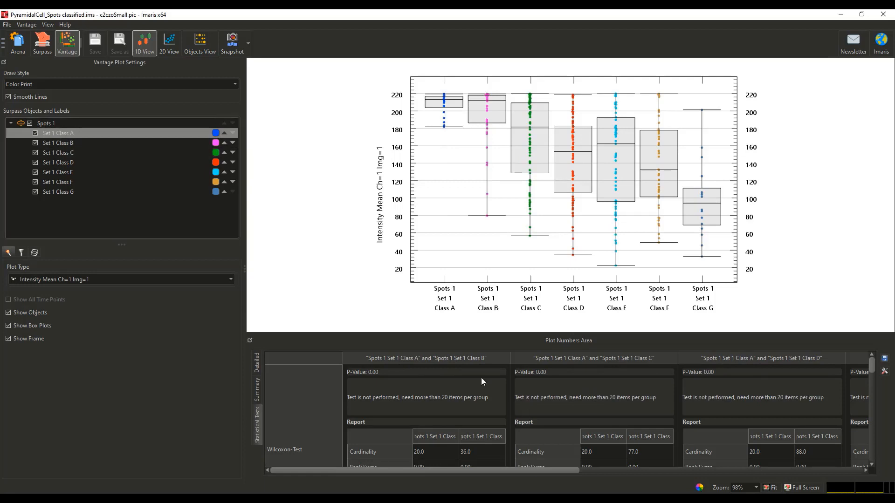
Reorder the spot classes to B, C, D, A, E, F, G and review the statistical tests for that order
{"action": "left_click", "coordinate": [225, 152]}
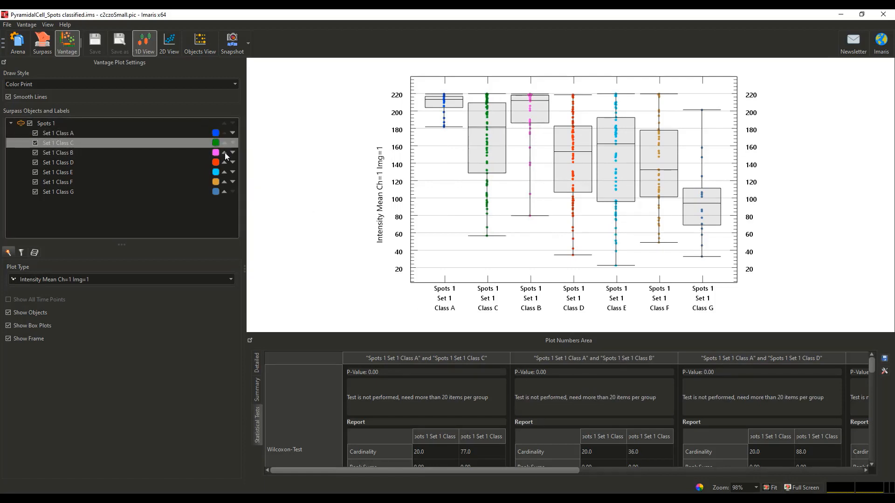
{"action": "left_click", "coordinate": [224, 153]}
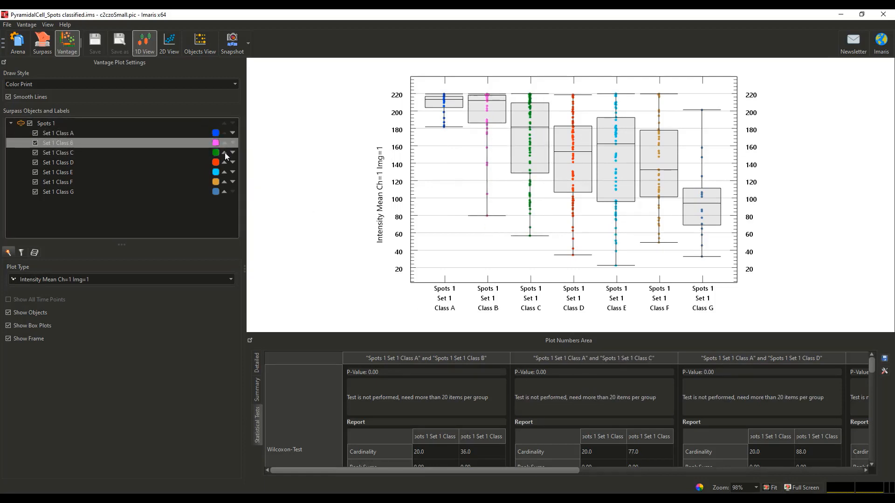
{"action": "left_click", "coordinate": [225, 143]}
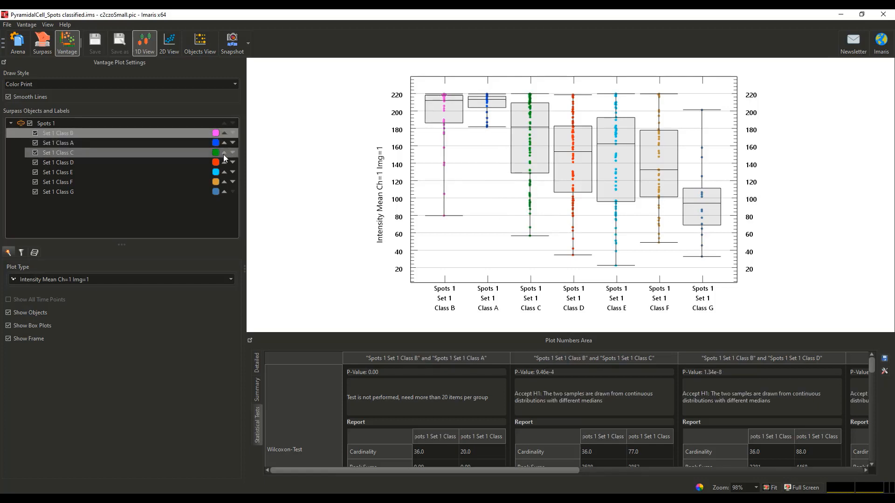
{"action": "left_click", "coordinate": [224, 155]}
{"action": "left_click", "coordinate": [225, 162]}
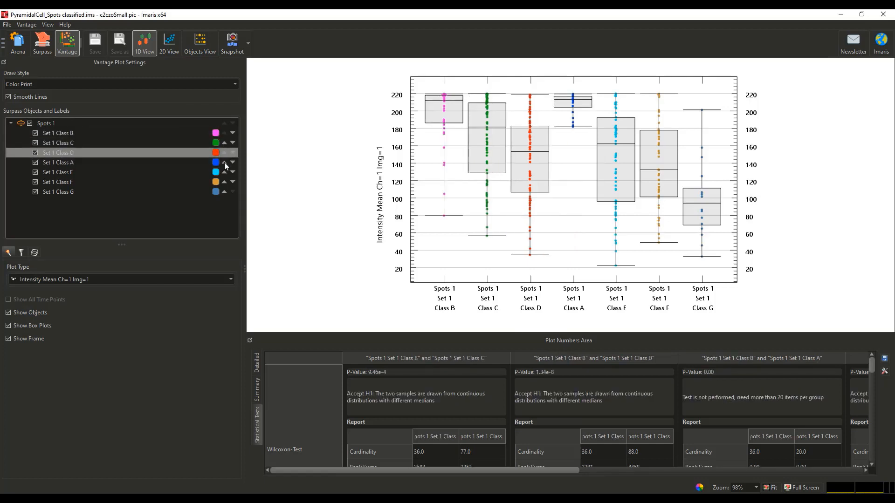
{"action": "scroll", "coordinate": [396, 410], "scroll_direction": "down", "scroll_amount": 3}
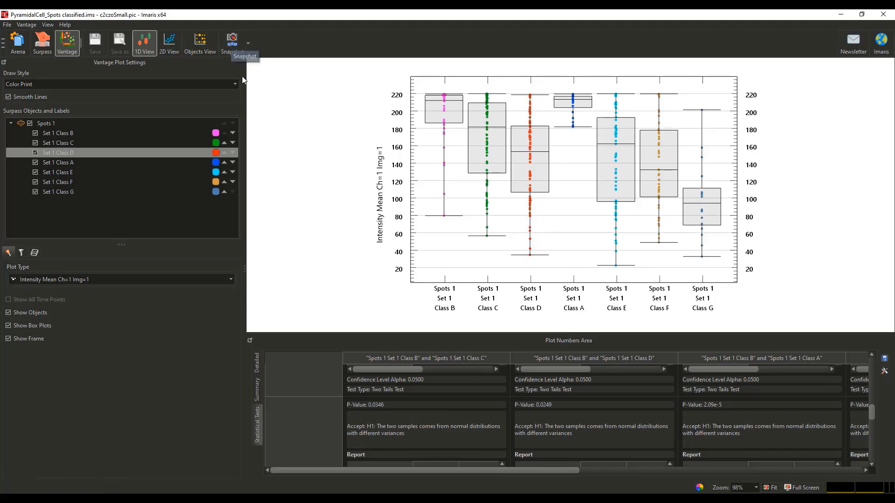
Plot the spot classes in the 2D view, compare them with the 3D spots in Surpass, and examine the detailed values
{"action": "left_click", "coordinate": [170, 42]}
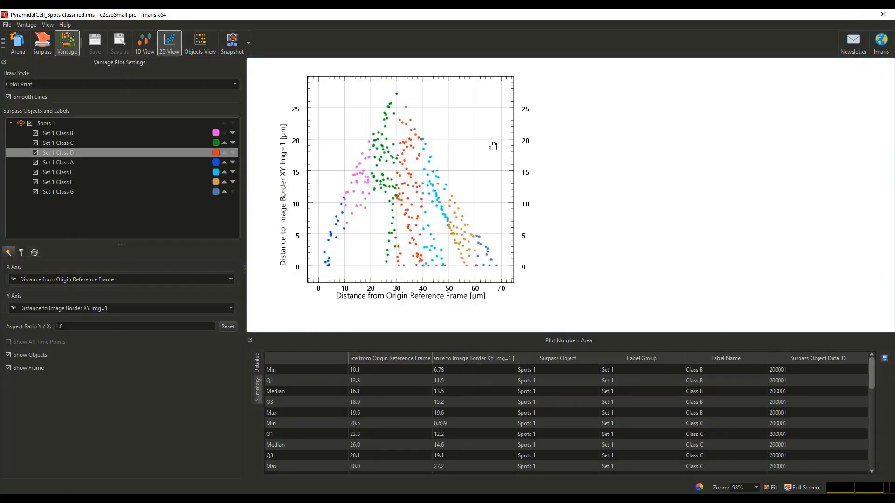
{"action": "left_click_drag", "start_coordinate": [492, 147], "coordinate": [637, 148]}
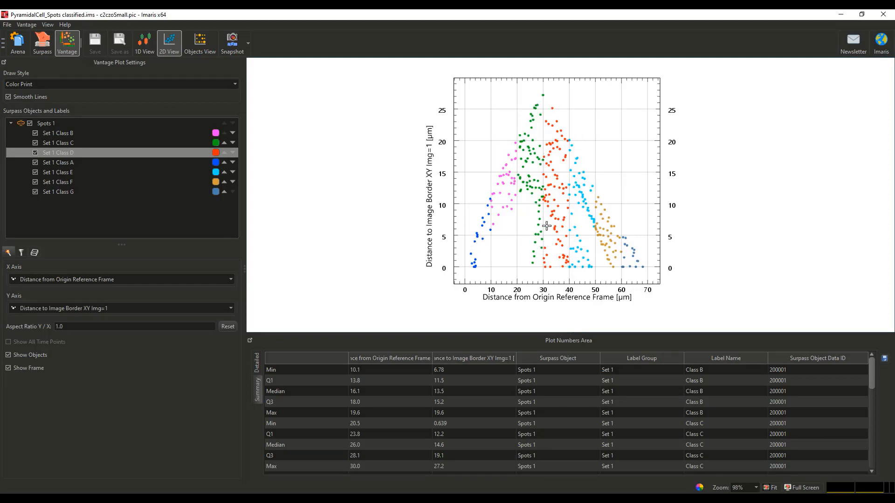
{"action": "left_click", "coordinate": [46, 44]}
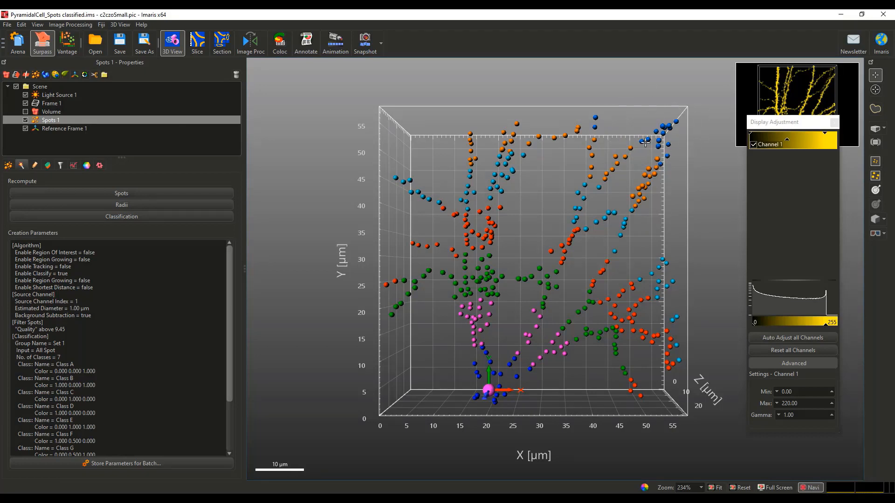
{"action": "left_click", "coordinate": [78, 46]}
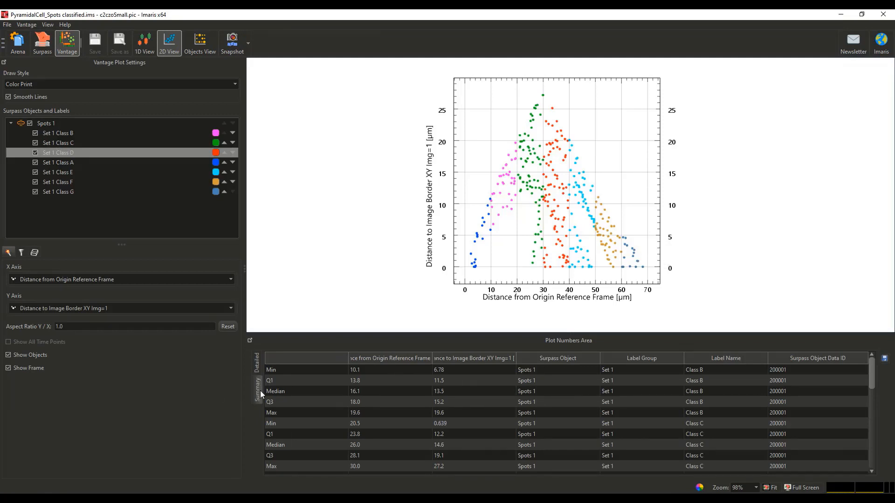
{"action": "left_click", "coordinate": [257, 362]}
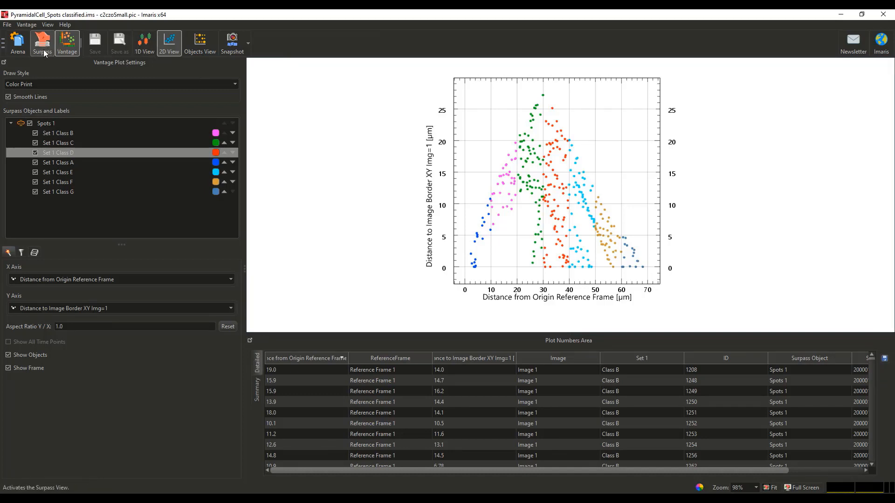
Return to the Arena without saving the changes and open the Imaris Demo Images folder
{"action": "left_click", "coordinate": [22, 50]}
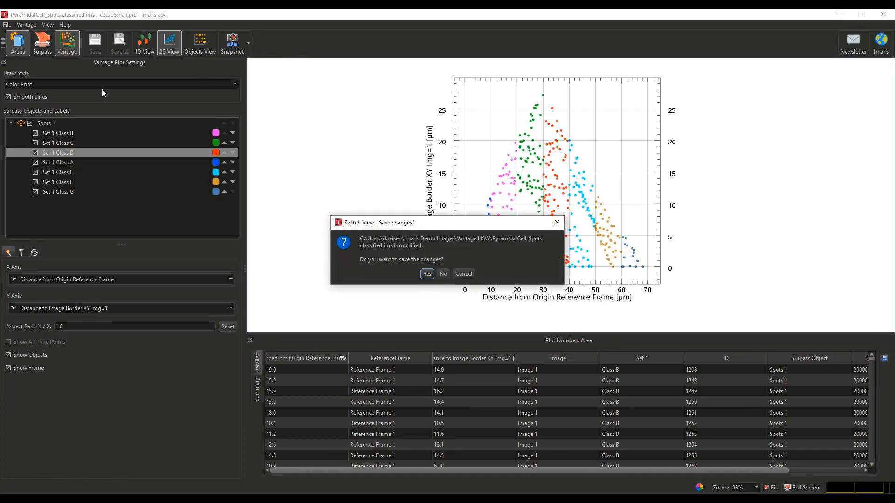
{"action": "left_click", "coordinate": [445, 275]}
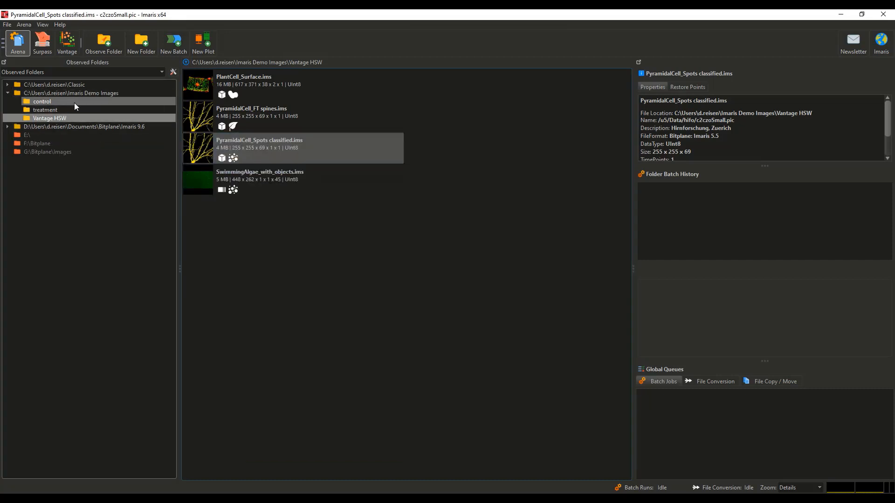
{"action": "left_click", "coordinate": [55, 94]}
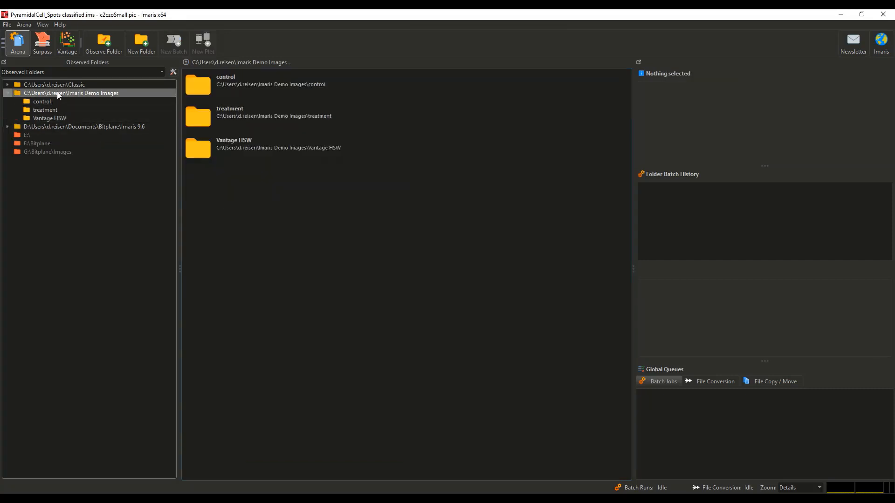
Examine the batch-processed images in the control and treatment folders and the Control.icsx pipeline, then return to the parent folder
{"action": "left_click", "coordinate": [231, 87]}
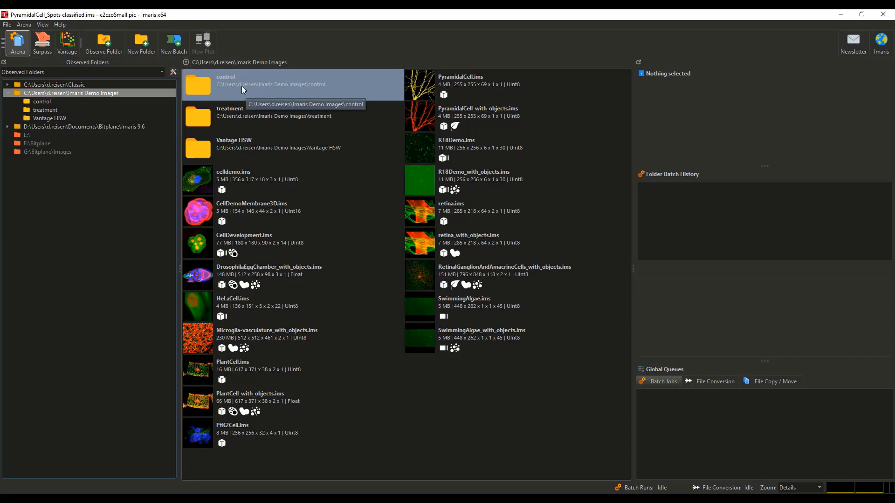
{"action": "double_click", "coordinate": [235, 93]}
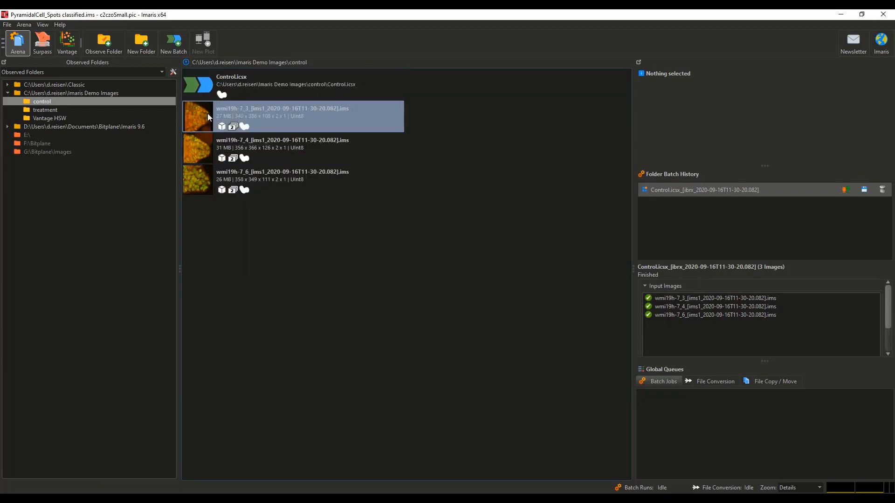
{"action": "left_click", "coordinate": [207, 86]}
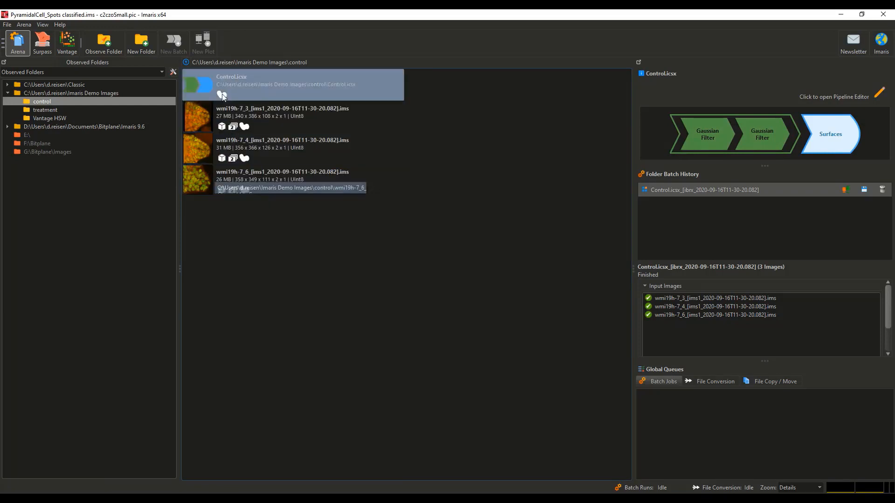
{"action": "left_click", "coordinate": [56, 110]}
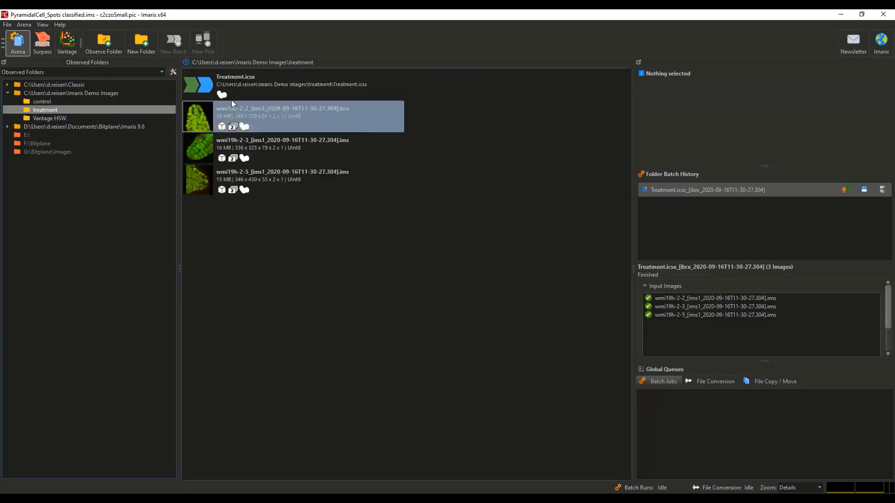
{"action": "left_click", "coordinate": [93, 94]}
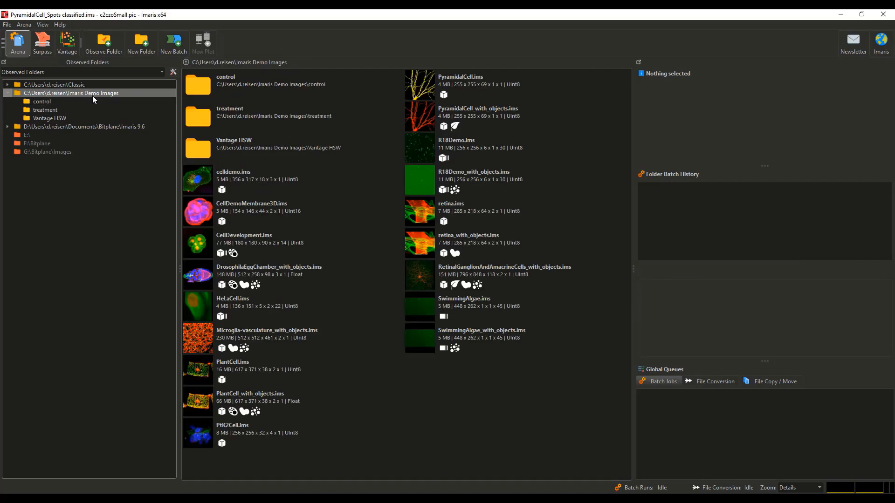
Create a new Vantage plot from the control and treatment folders together and display it in Objects View
{"action": "left_click", "coordinate": [211, 89]}
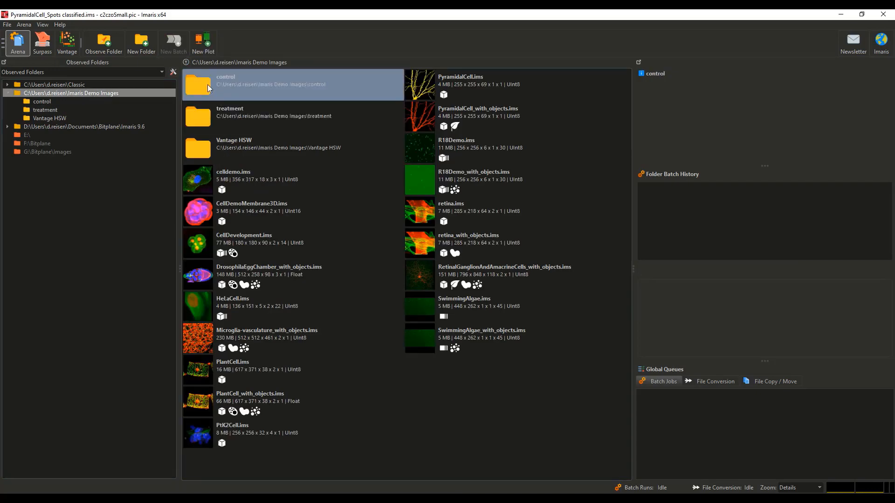
{"action": "left_click", "coordinate": [211, 118], "text": "ctrl"}
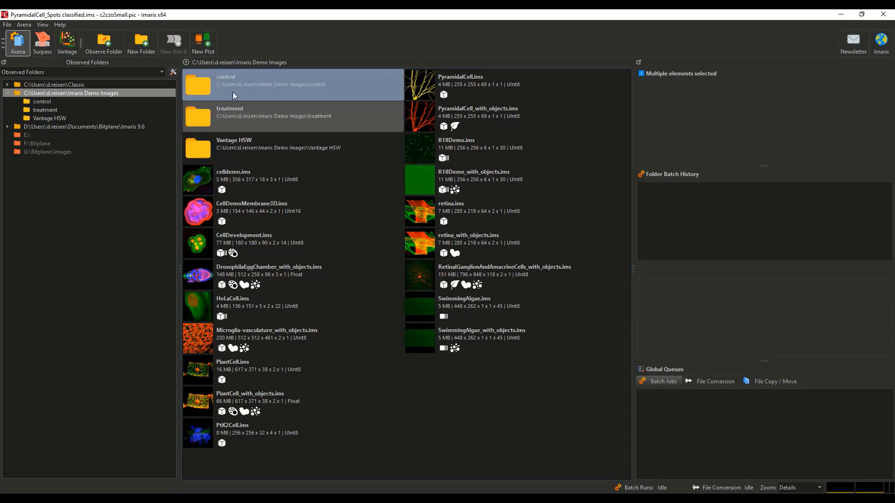
{"action": "left_click", "coordinate": [208, 50]}
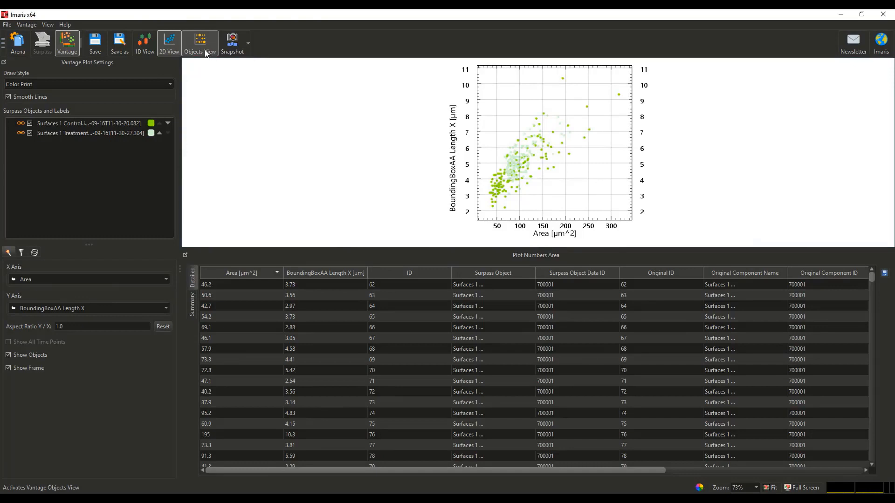
{"action": "left_click", "coordinate": [205, 45]}
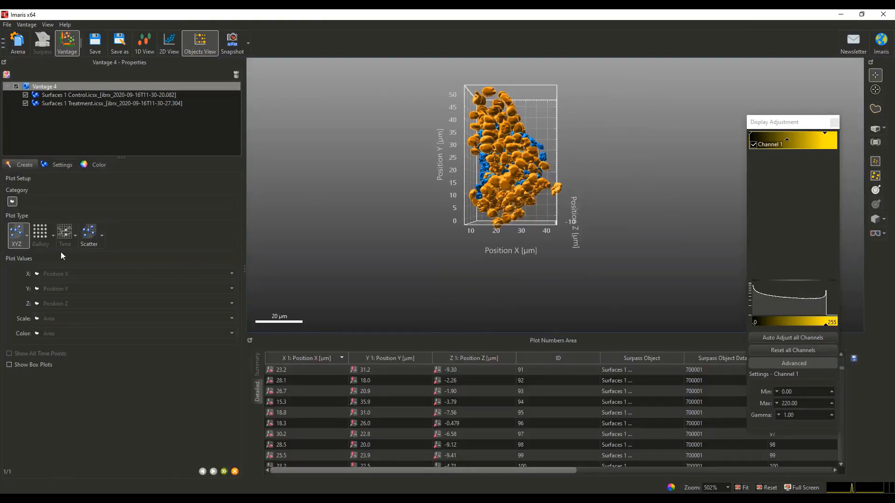
Change the plot type to a Scatter plot that uses only the X and Y axes
{"action": "left_click", "coordinate": [93, 237]}
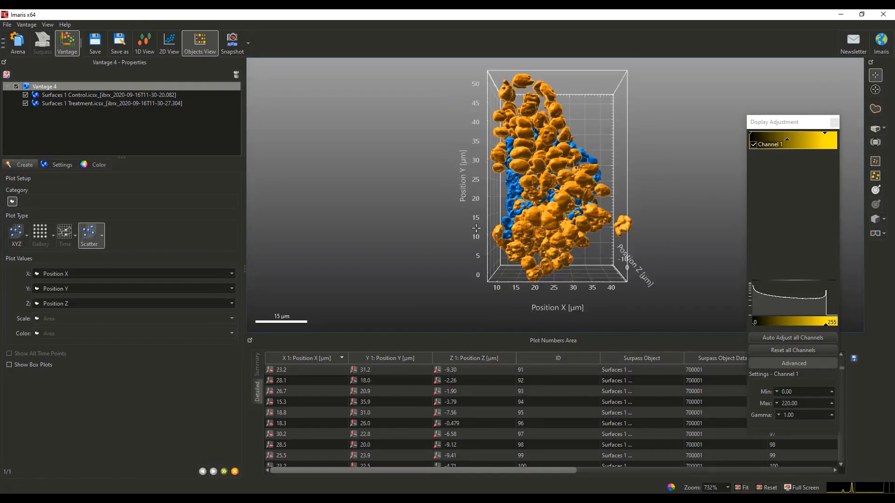
{"action": "left_click", "coordinate": [101, 236]}
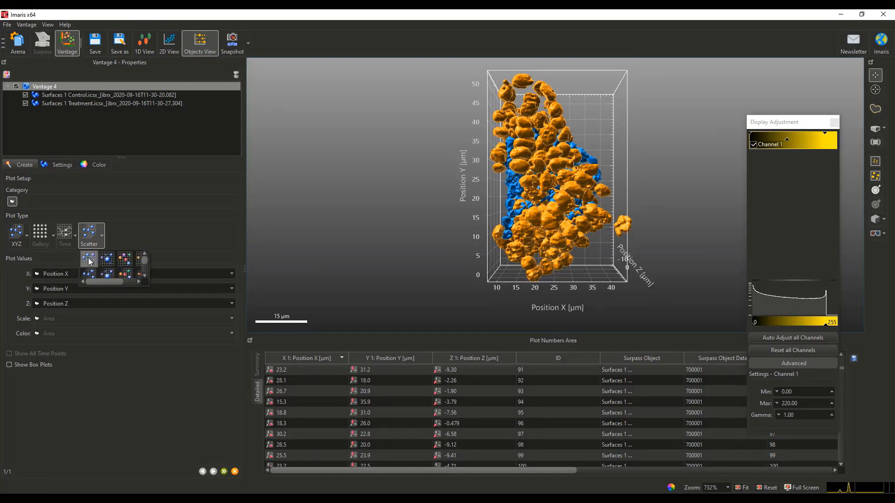
{"action": "left_click", "coordinate": [87, 264]}
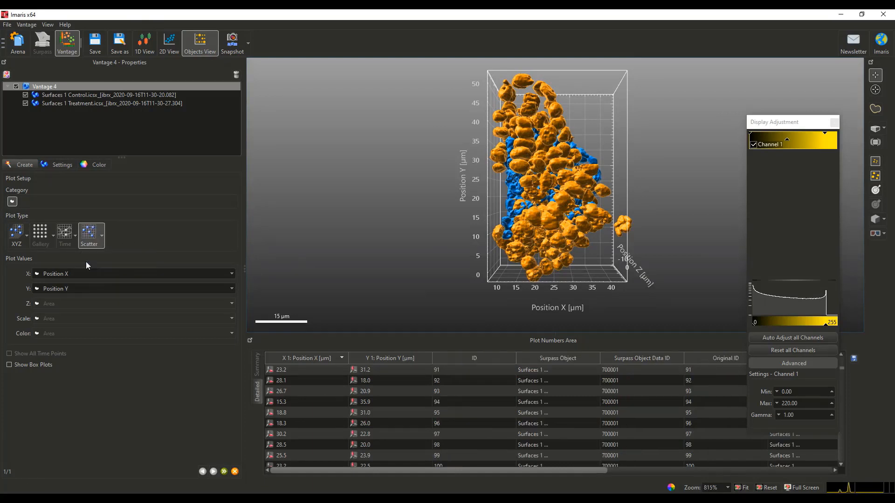
Set the scatter plot's X value to Intensity Mean Ch=1 Img=1 and its Y value to Intensity Mean Ch=2 Img=1
{"action": "left_click", "coordinate": [228, 275]}
{"action": "left_click_drag", "start_coordinate": [233, 336], "coordinate": [233, 324]}
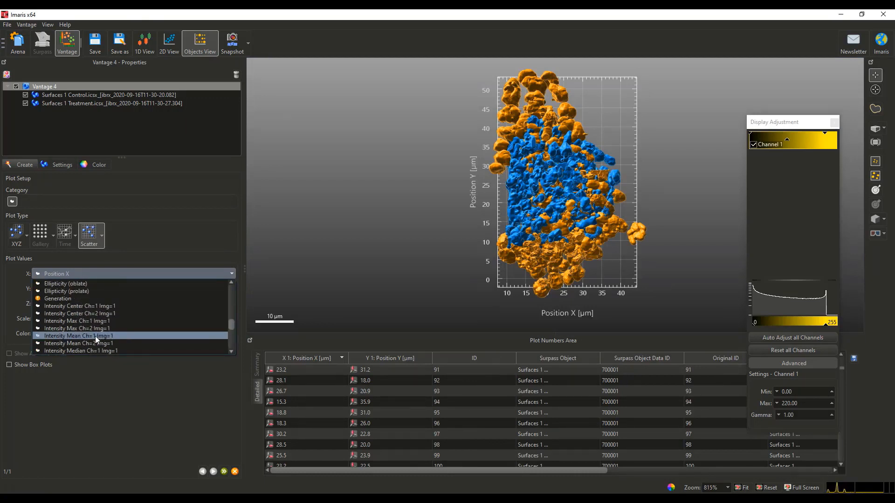
{"action": "left_click", "coordinate": [114, 335]}
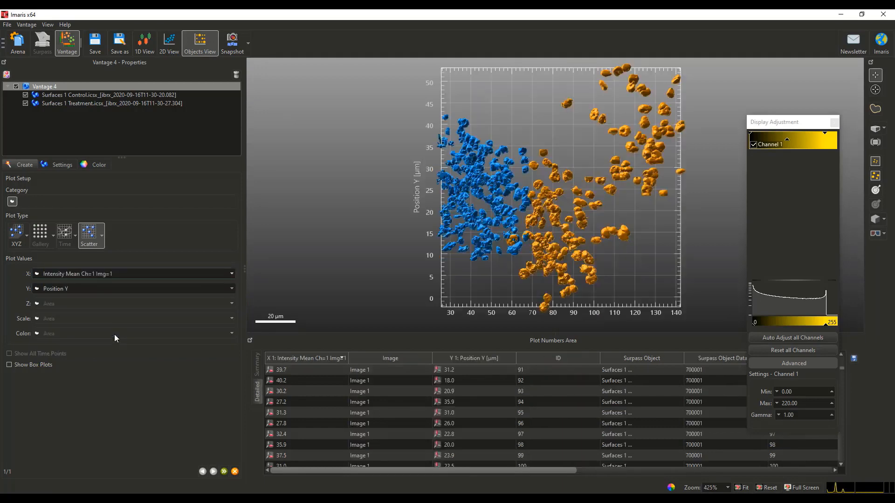
{"action": "left_click", "coordinate": [133, 289]}
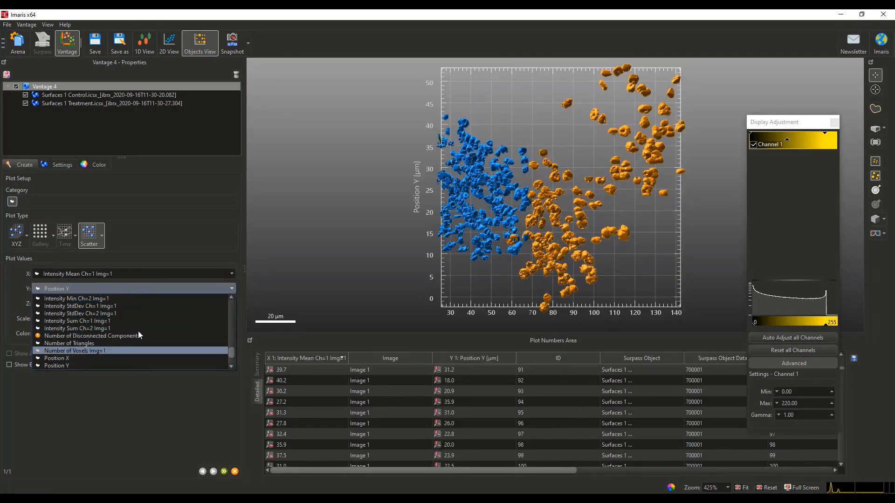
{"action": "scroll", "coordinate": [121, 312], "scroll_direction": "up", "scroll_amount": 2}
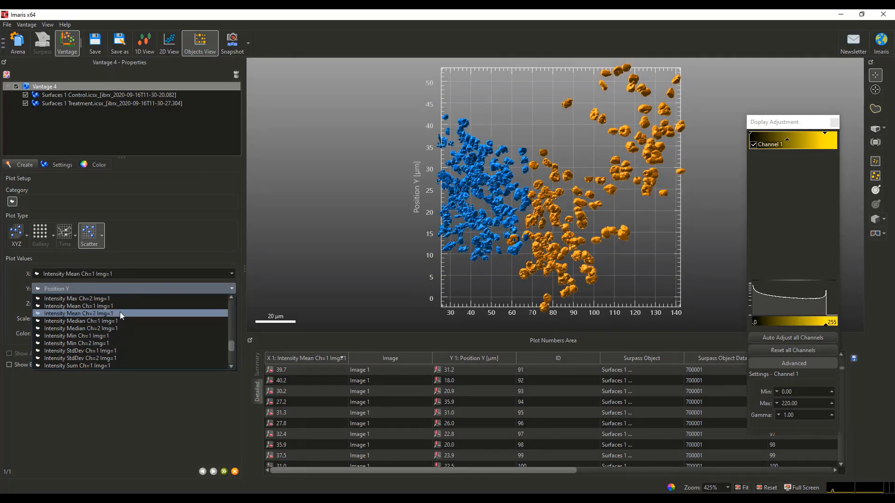
{"action": "left_click", "coordinate": [120, 314]}
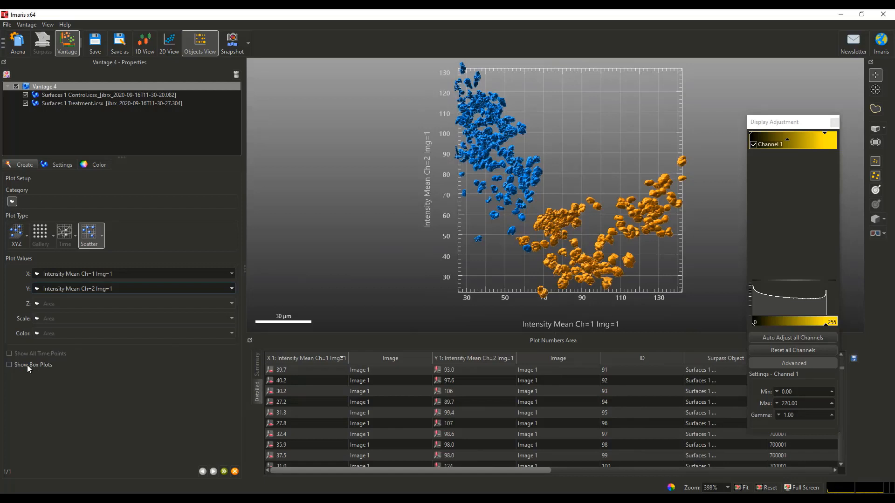
Add box plots to both scatter axes, and temporarily hide the treatment surfaces to view the control group alone
{"action": "left_click", "coordinate": [10, 364]}
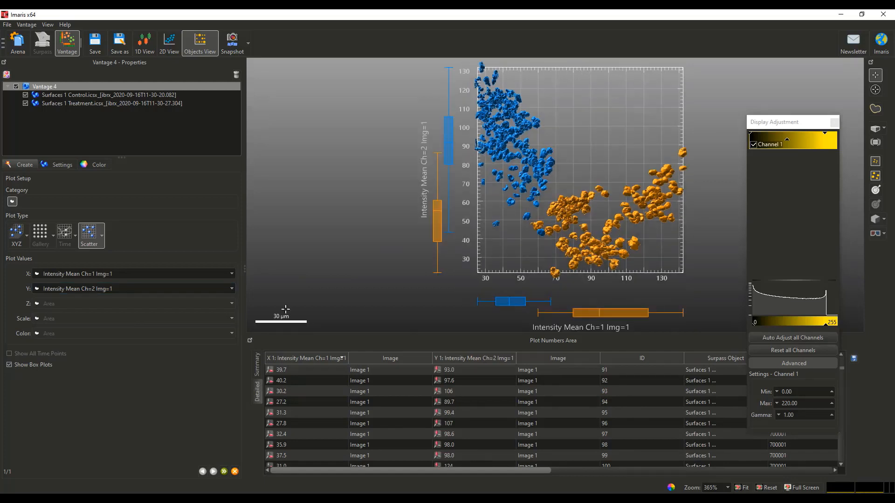
{"action": "scroll", "coordinate": [540, 220], "scroll_direction": "down", "scroll_amount": 2}
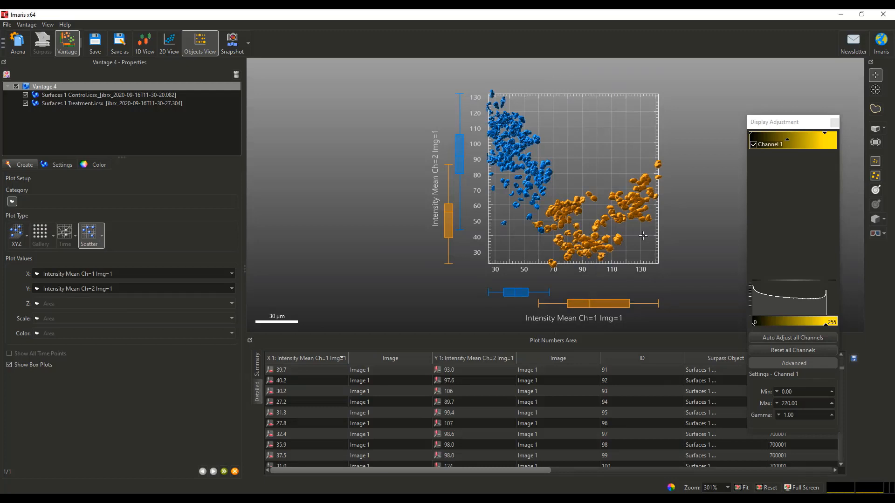
{"action": "right_click_drag", "start_coordinate": [643, 228], "coordinate": [606, 226]}
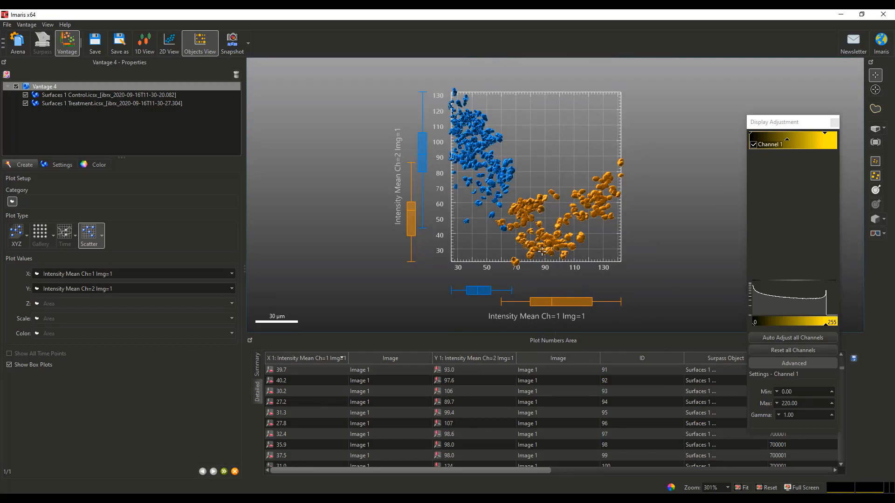
{"action": "left_click", "coordinate": [25, 103]}
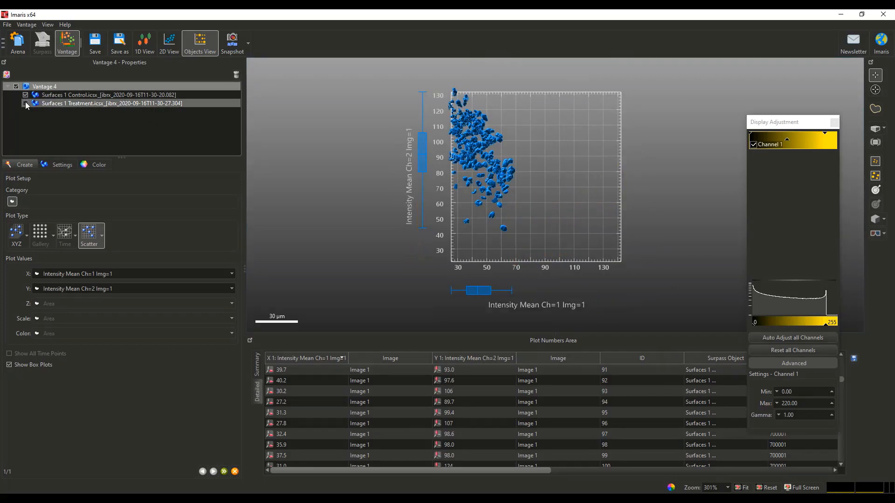
{"action": "left_click", "coordinate": [25, 103]}
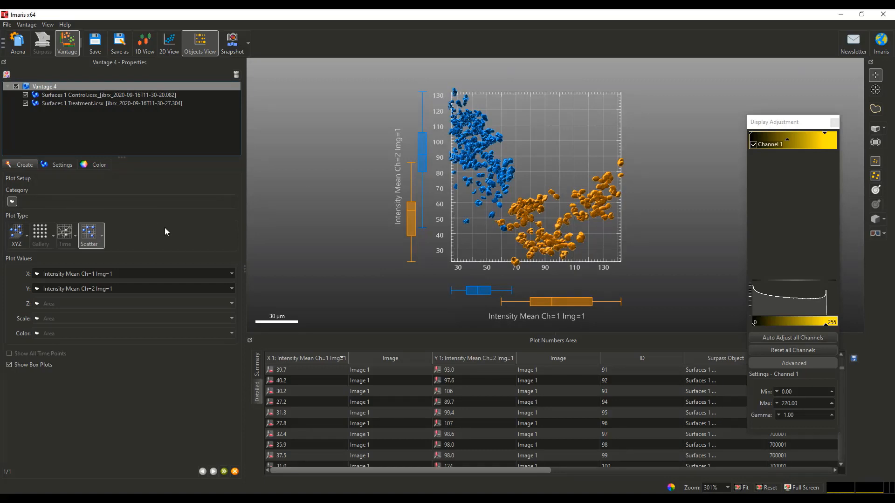
Change the scatter plot to the X, Y and Z variant and set its X value to Intensity Mean Ch=1 Img=1
{"action": "left_click", "coordinate": [102, 235]}
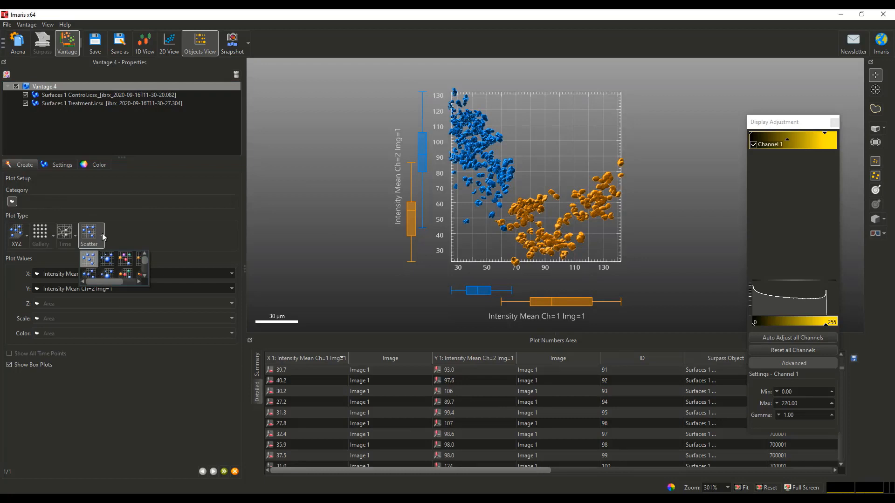
{"action": "left_click", "coordinate": [94, 275]}
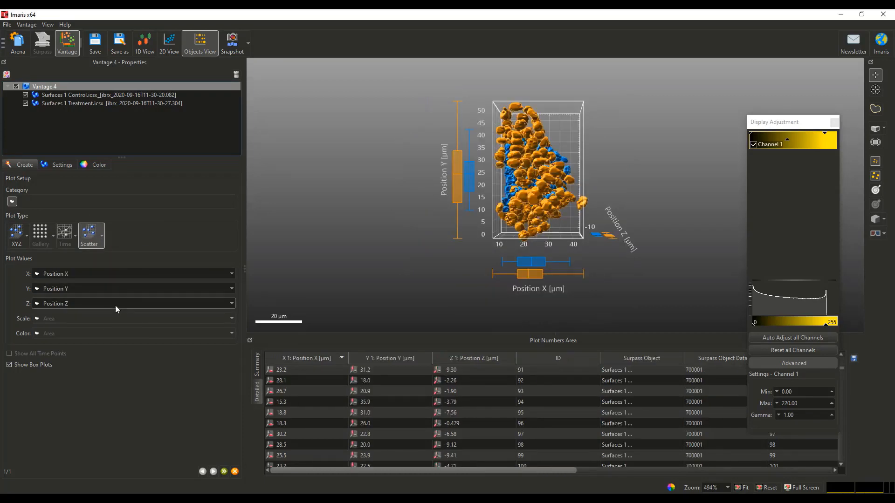
{"action": "left_click", "coordinate": [137, 274]}
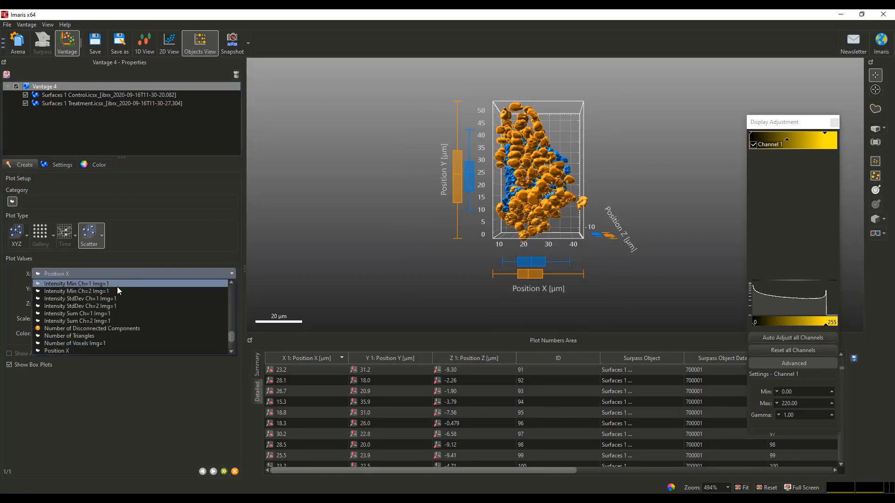
{"action": "scroll", "coordinate": [113, 286], "scroll_direction": "up", "scroll_amount": 3}
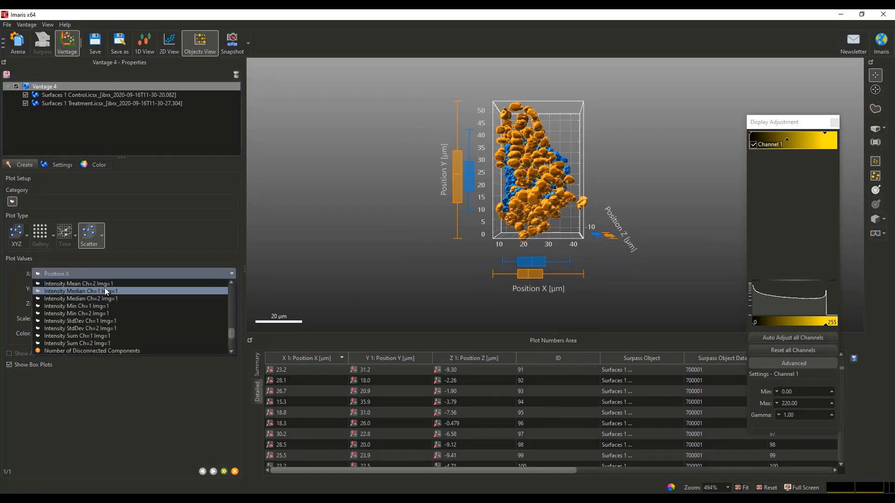
{"action": "scroll", "coordinate": [107, 284], "scroll_direction": "up", "scroll_amount": 3}
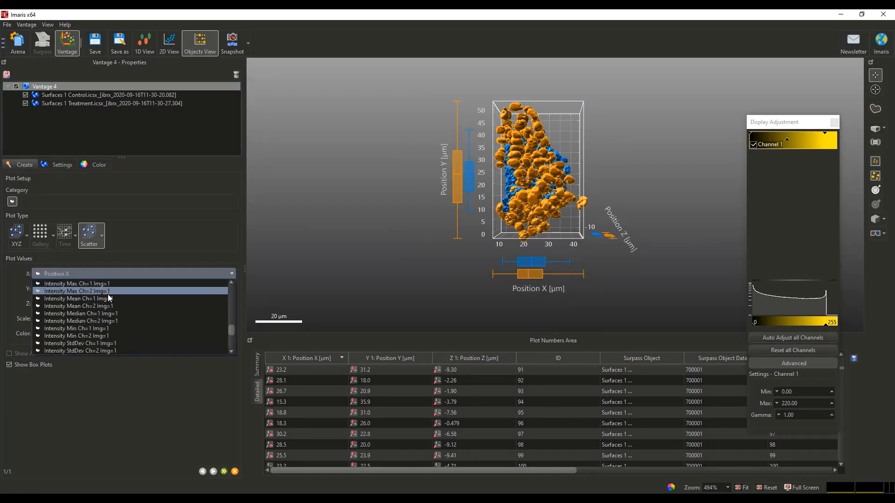
{"action": "left_click", "coordinate": [111, 298]}
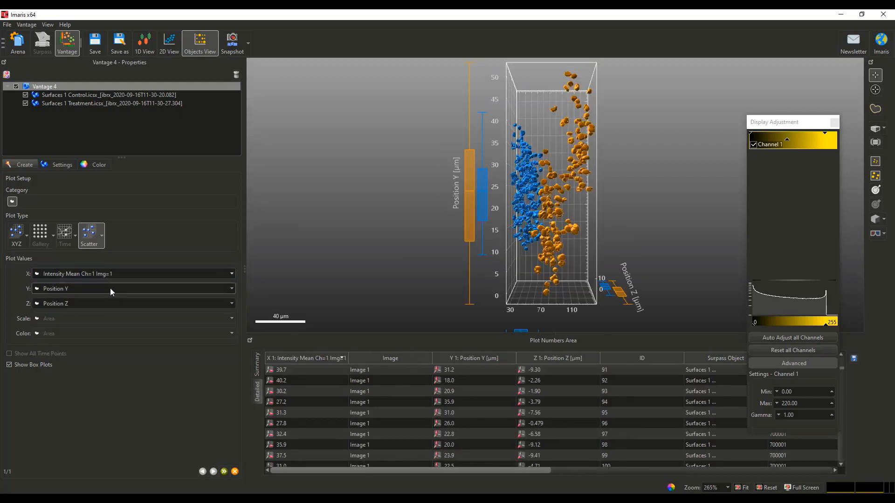
Set the scatter plot's Y value to Intensity Mean Ch=2 Img=1 and its Z value to Sphericity
{"action": "left_click", "coordinate": [110, 289]}
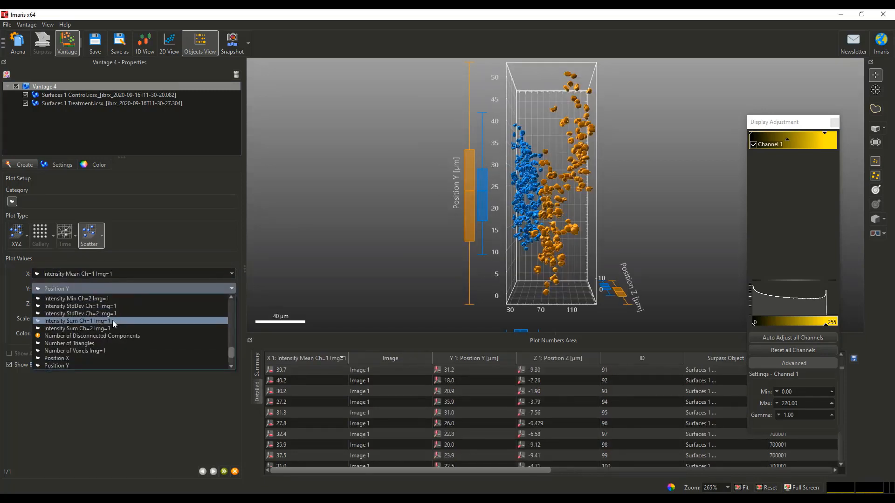
{"action": "scroll", "coordinate": [113, 320], "scroll_direction": "up", "scroll_amount": 3}
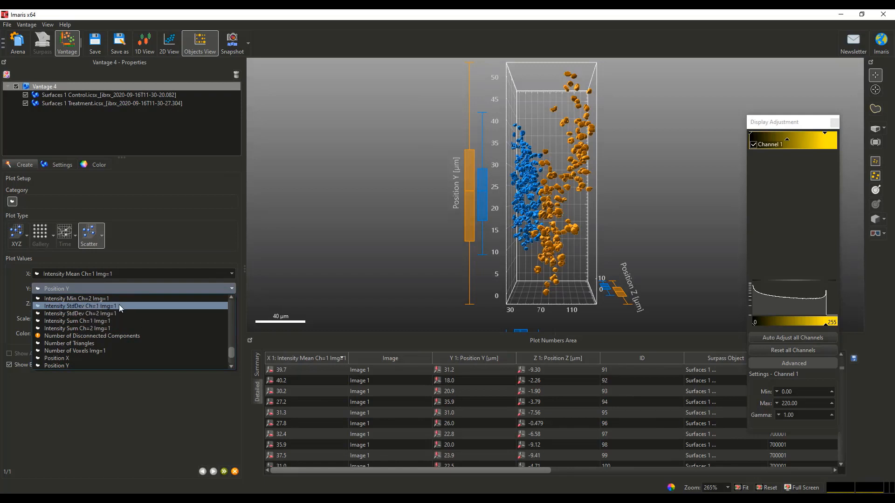
{"action": "scroll", "coordinate": [120, 306], "scroll_direction": "up", "scroll_amount": 1}
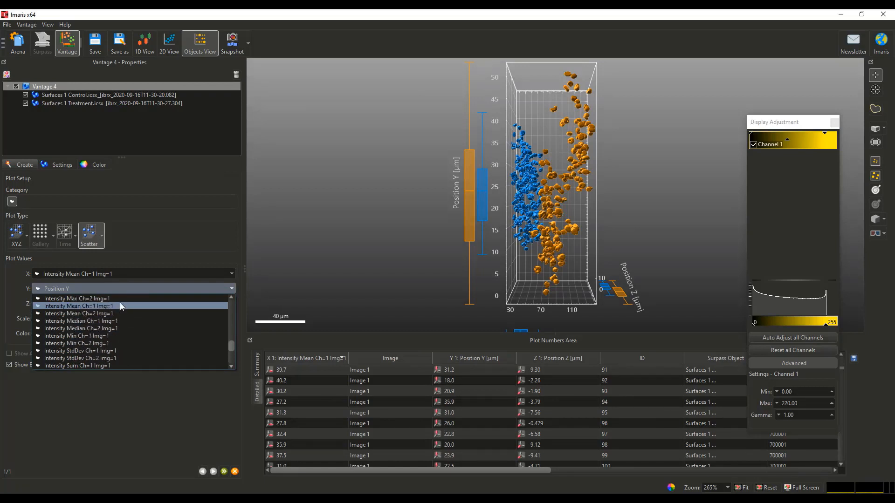
{"action": "left_click", "coordinate": [111, 313]}
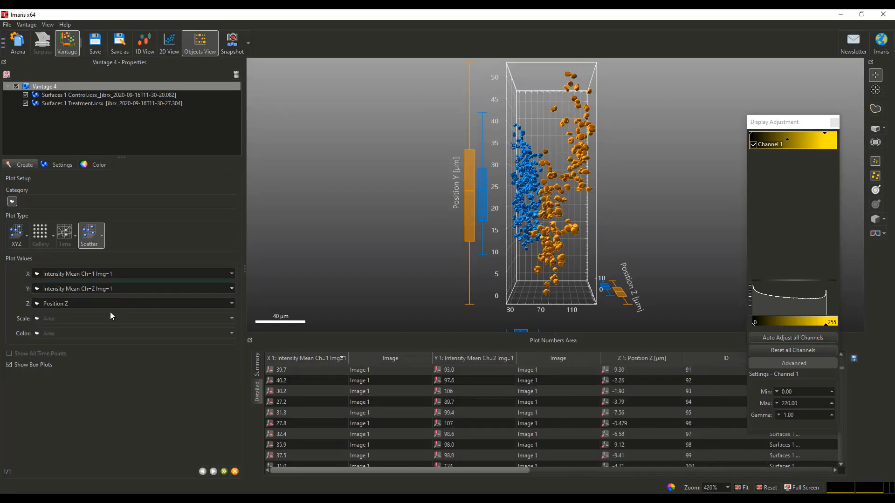
{"action": "left_click", "coordinate": [105, 305]}
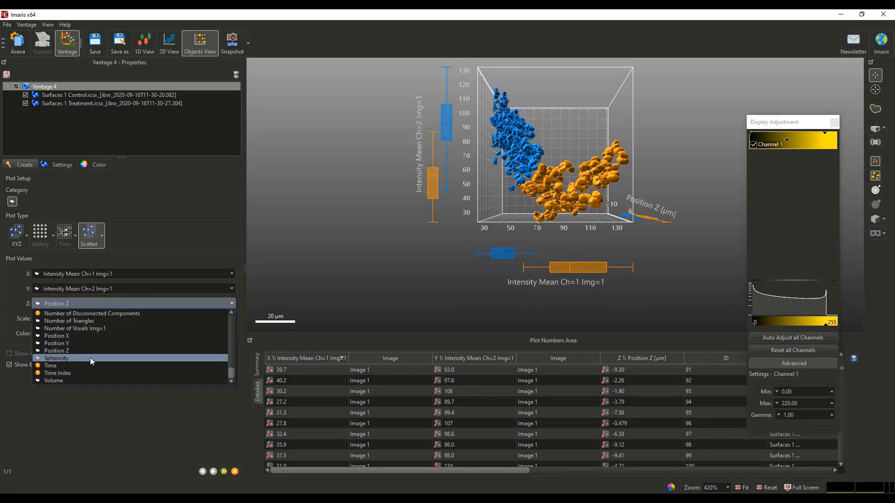
{"action": "left_click", "coordinate": [90, 357]}
Examine the 3D scatter plot from several angles, comparing the control and treatment clusters and their box plots along the Sphericity axis
{"action": "left_click_drag", "start_coordinate": [588, 226], "coordinate": [469, 148]}
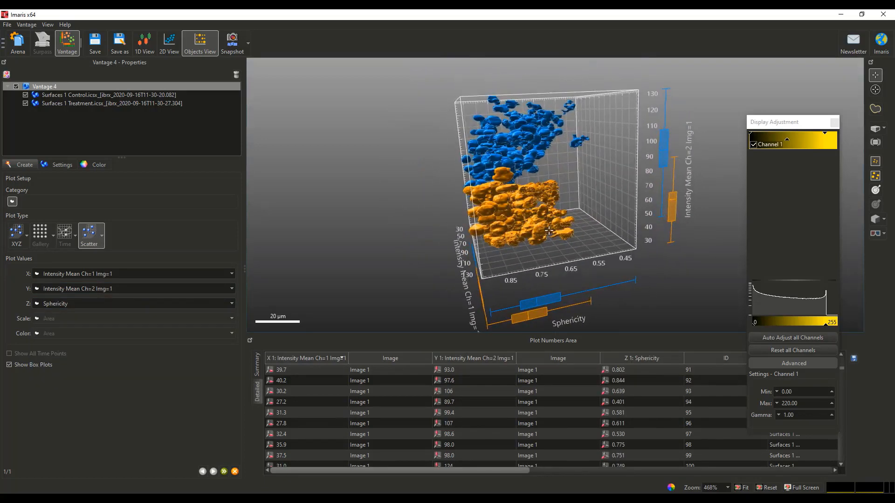
{"action": "middle_click_drag", "start_coordinate": [550, 231], "coordinate": [550, 189]}
{"action": "right_click_drag", "start_coordinate": [545, 312], "coordinate": [538, 260]}
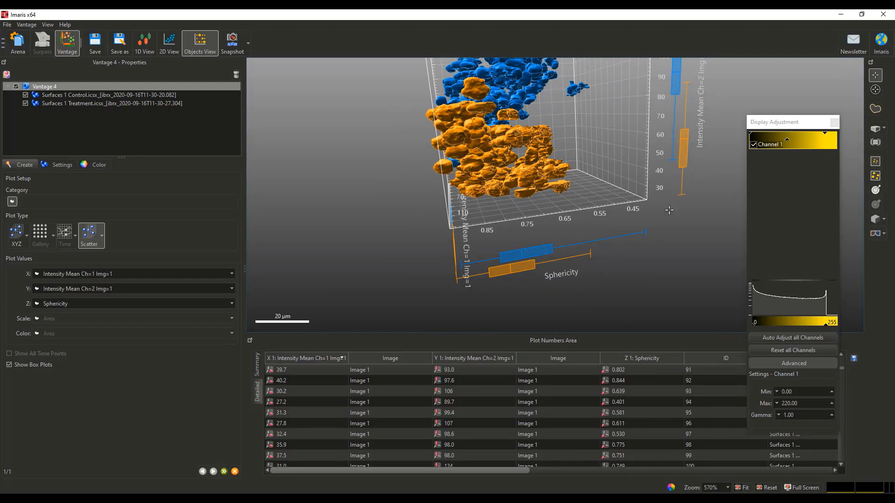
{"action": "left_click_drag", "start_coordinate": [632, 130], "coordinate": [601, 132]}
{"action": "right_click_drag", "start_coordinate": [527, 258], "coordinate": [558, 228]}
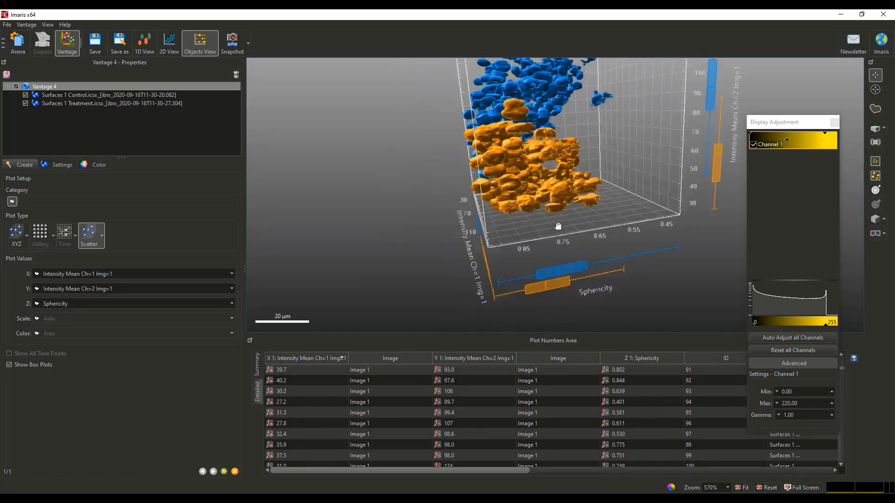
{"action": "left_click_drag", "start_coordinate": [513, 229], "coordinate": [598, 142]}
{"action": "scroll", "coordinate": [600, 143], "scroll_direction": "down", "scroll_amount": 3}
{"action": "right_click_drag", "start_coordinate": [600, 143], "coordinate": [577, 188]}
{"action": "left_click_drag", "start_coordinate": [577, 188], "coordinate": [632, 166]}
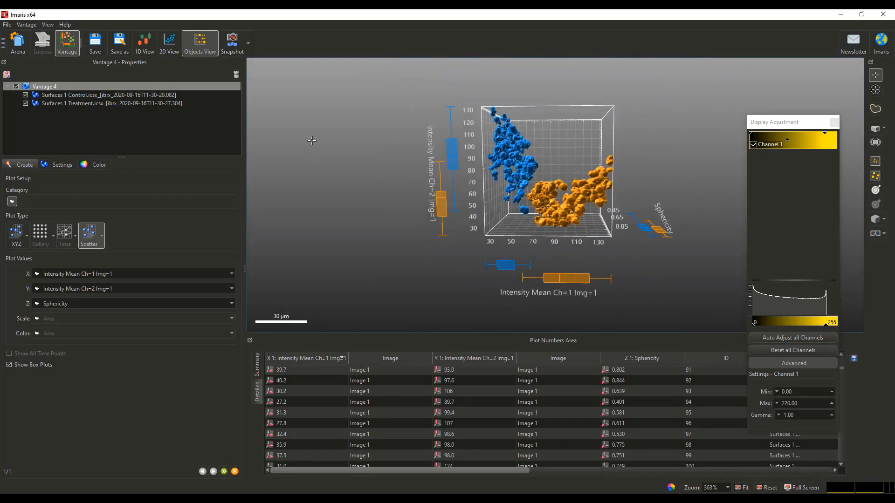
Finish the scatter plot setup, and show a 1D View plot of Intensity Mean Ch=1 Img=1 for both surface groups
{"action": "left_click", "coordinate": [224, 472]}
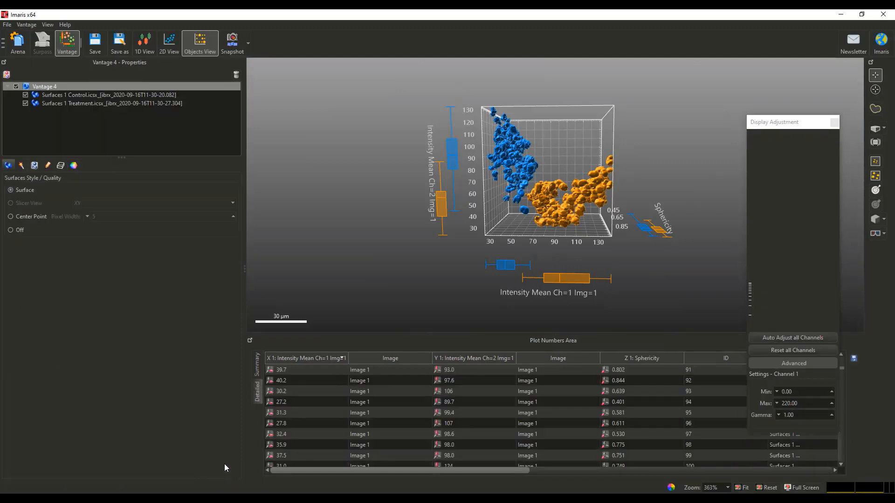
{"action": "left_click", "coordinate": [145, 47]}
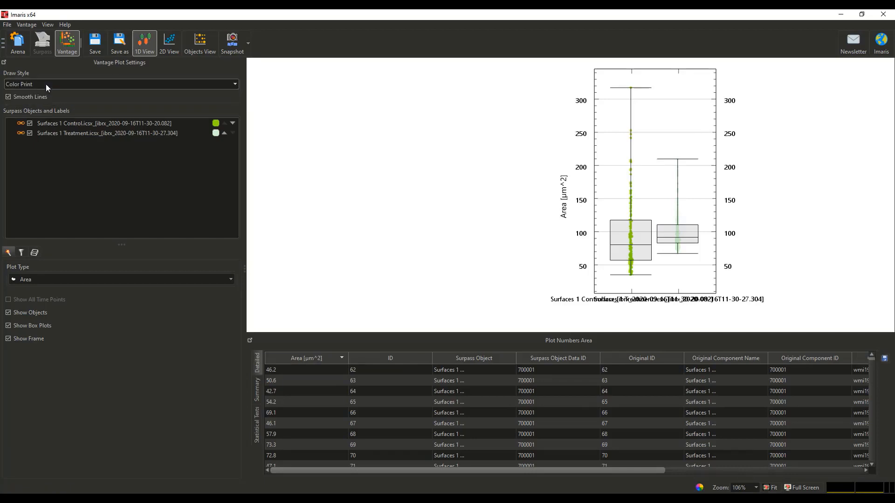
{"action": "left_click", "coordinate": [52, 133]}
{"action": "left_click", "coordinate": [52, 278]}
{"action": "scroll", "coordinate": [113, 304], "scroll_direction": "down", "scroll_amount": 5}
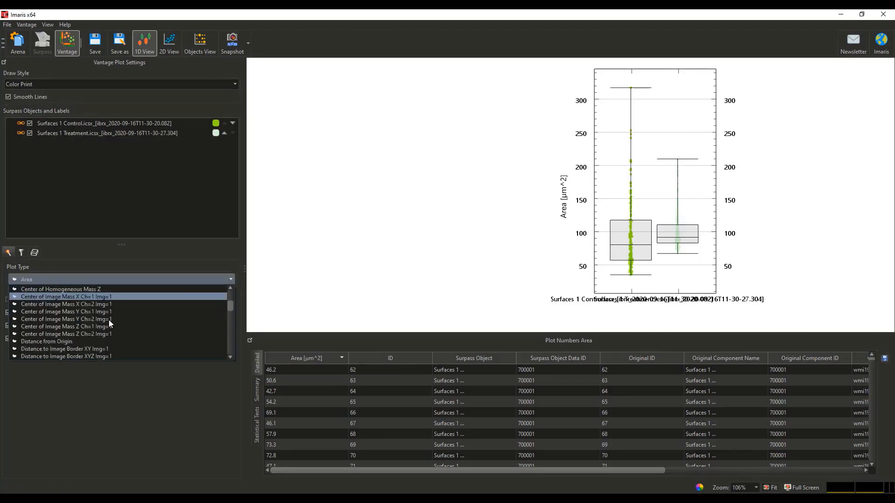
{"action": "scroll", "coordinate": [97, 327], "scroll_direction": "down", "scroll_amount": 6}
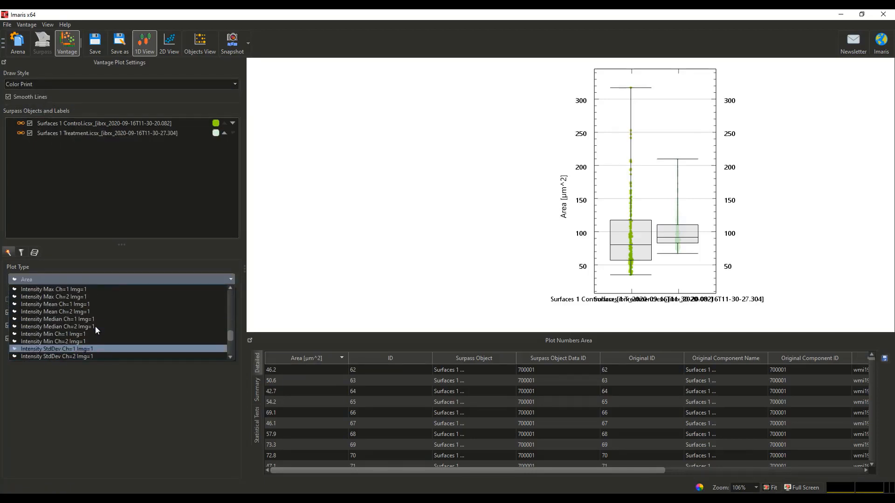
{"action": "scroll", "coordinate": [81, 320], "scroll_direction": "up", "scroll_amount": 1}
{"action": "scroll", "coordinate": [82, 321], "scroll_direction": "down", "scroll_amount": 2}
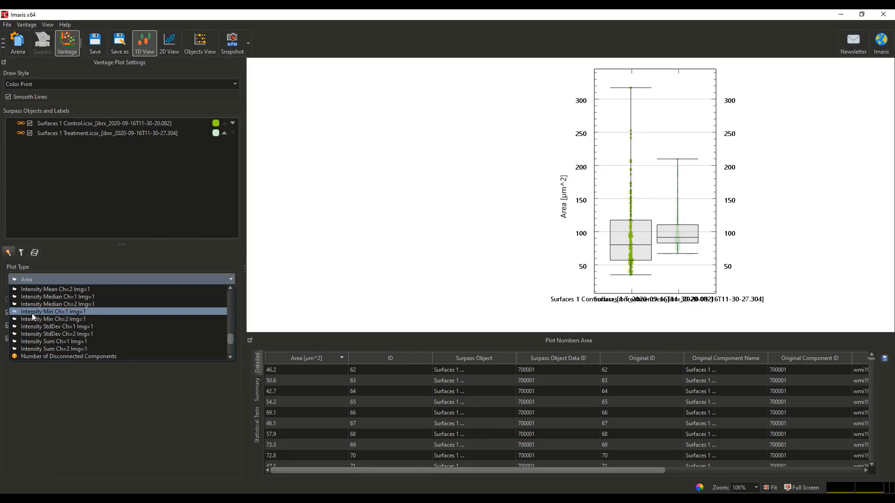
{"action": "scroll", "coordinate": [81, 321], "scroll_direction": "down", "scroll_amount": 1}
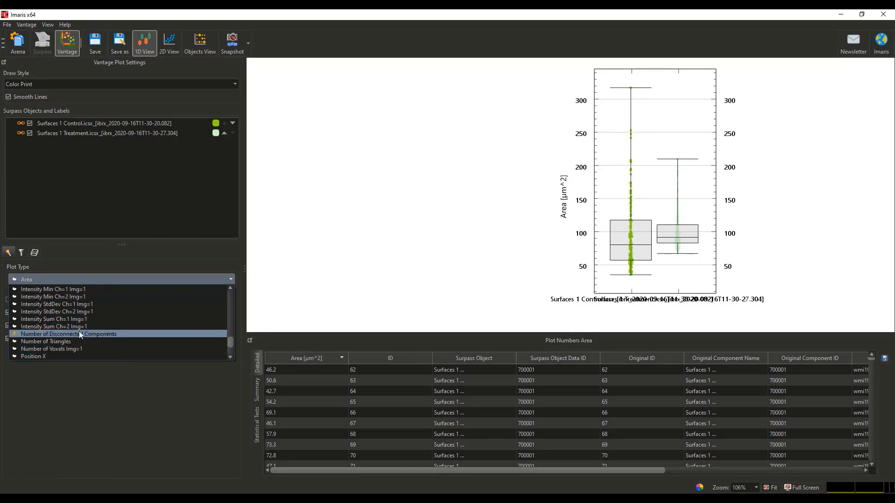
{"action": "scroll", "coordinate": [80, 328], "scroll_direction": "up", "scroll_amount": 2}
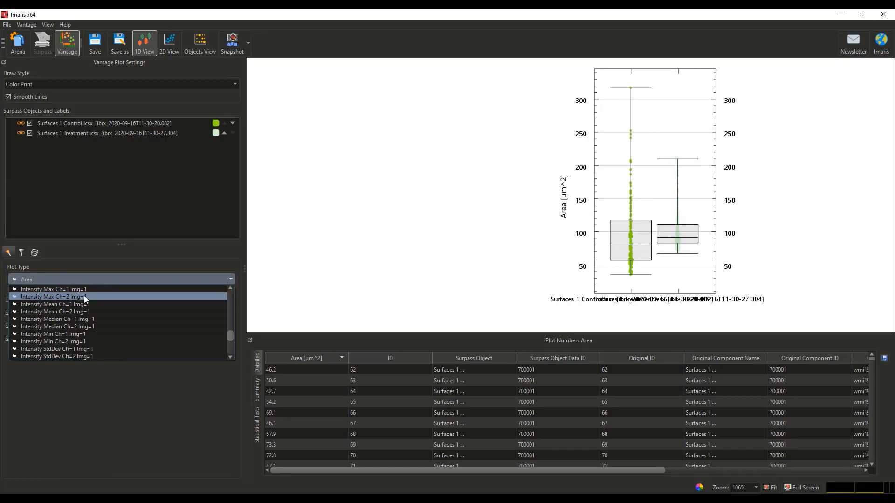
{"action": "scroll", "coordinate": [84, 295], "scroll_direction": "up", "scroll_amount": 1}
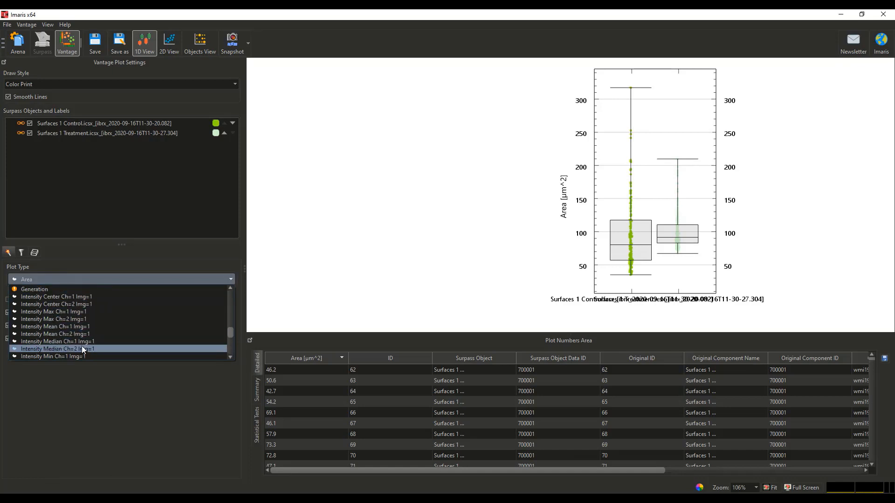
{"action": "left_click", "coordinate": [85, 326]}
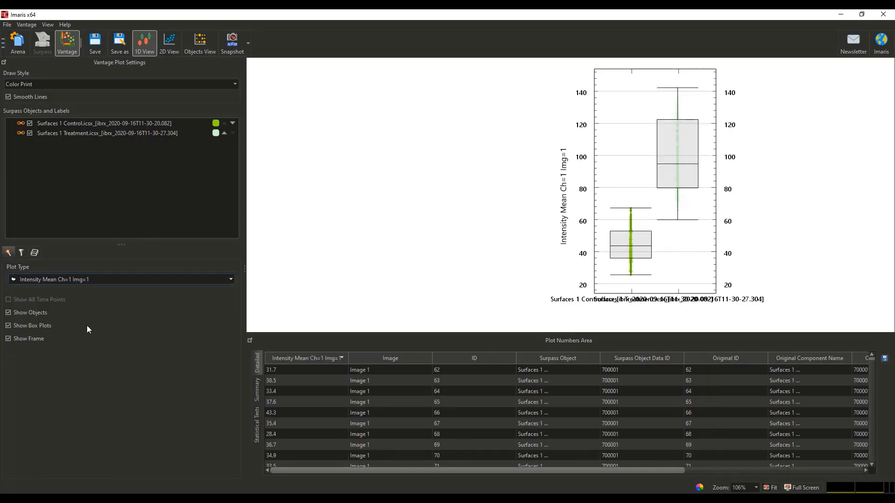
Inspect the 1D box plots and their group labels up close, and review the statistical tests comparing control and treatment
{"action": "scroll", "coordinate": [673, 186], "scroll_direction": "up", "scroll_amount": 5}
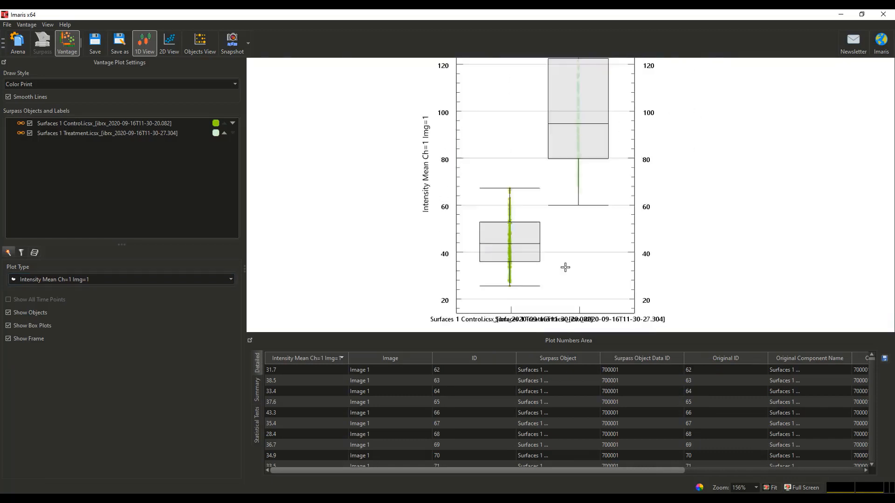
{"action": "scroll", "coordinate": [565, 267], "scroll_direction": "up", "scroll_amount": 10}
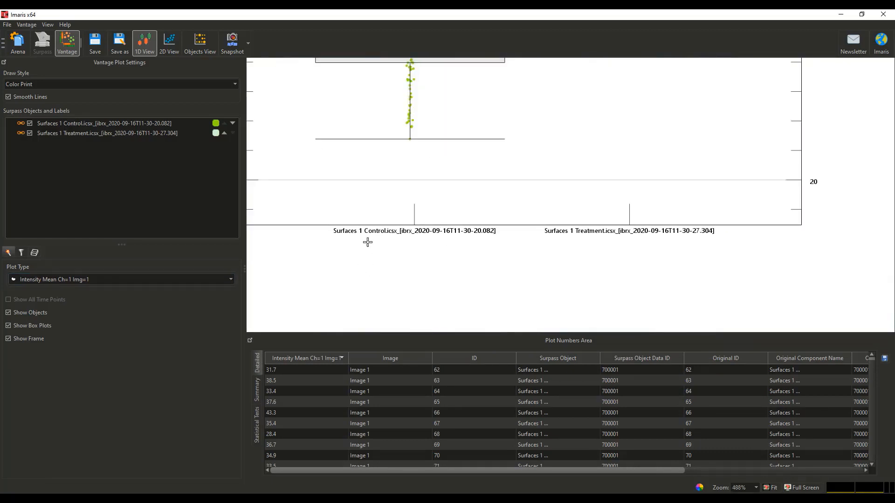
{"action": "scroll", "coordinate": [635, 216], "scroll_direction": "down", "scroll_amount": 15}
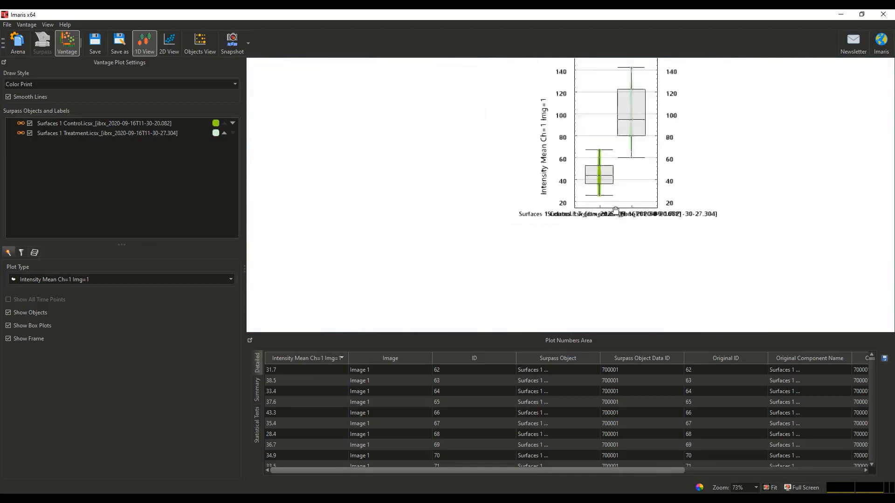
{"action": "left_click_drag", "start_coordinate": [615, 211], "coordinate": [516, 266]}
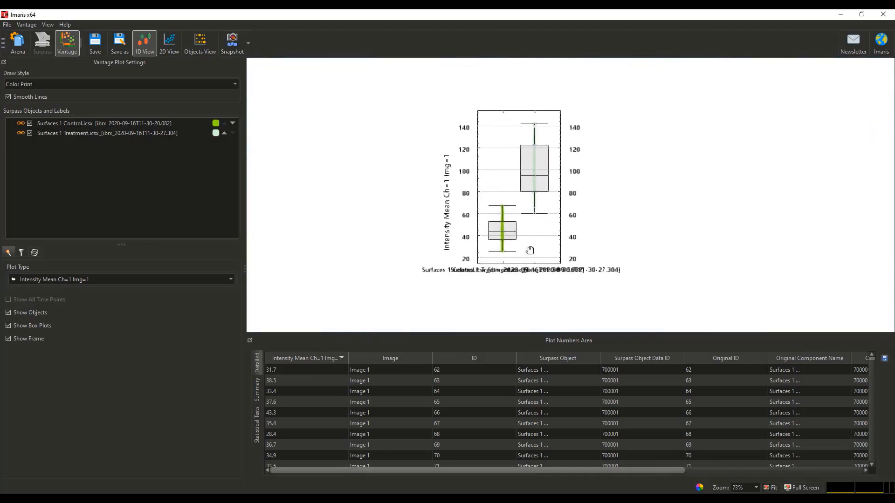
{"action": "left_click", "coordinate": [258, 433]}
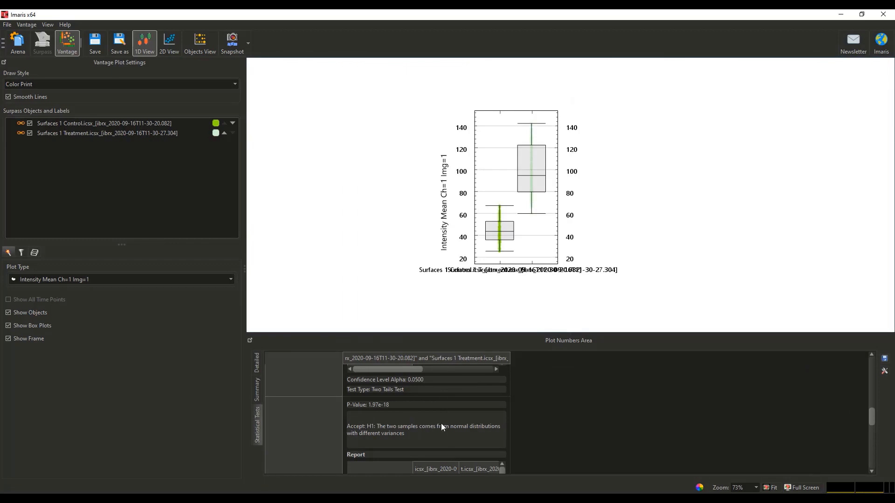
{"action": "scroll", "coordinate": [445, 426], "scroll_direction": "up", "scroll_amount": 2}
{"action": "scroll", "coordinate": [444, 427], "scroll_direction": "down", "scroll_amount": 2}
Display the summary statistics and change the 1D plot to Intensity Mean Ch=2 Img=1
{"action": "left_click", "coordinate": [257, 392]}
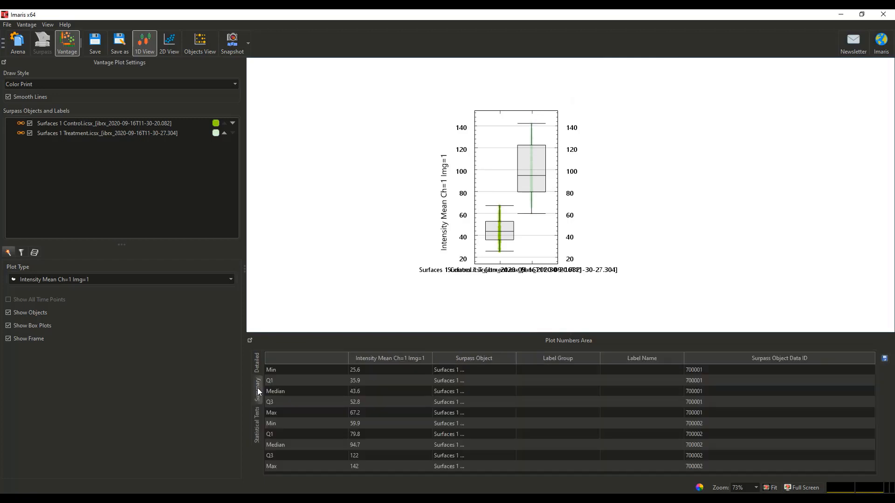
{"action": "left_click", "coordinate": [86, 279]}
{"action": "left_click", "coordinate": [75, 334]}
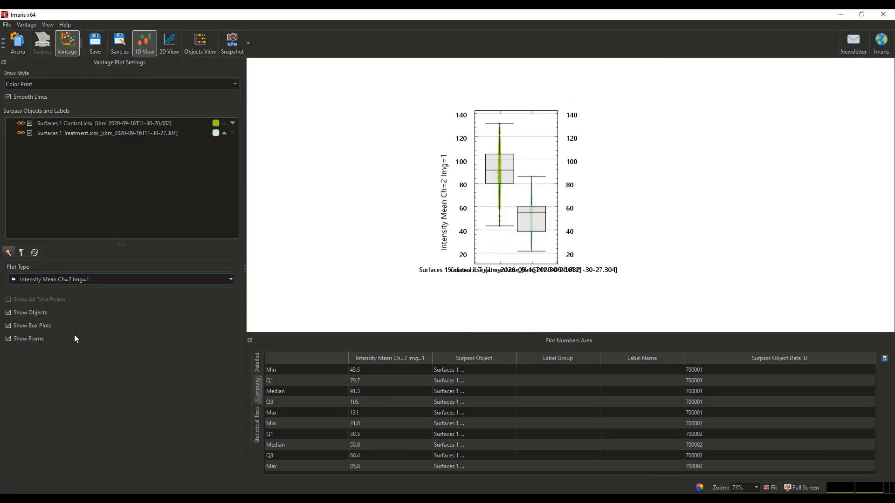
Switch the Vantage plot to 2D View and set its X axis to Intensity Mean Ch=1 Img=1
{"action": "left_click", "coordinate": [170, 44]}
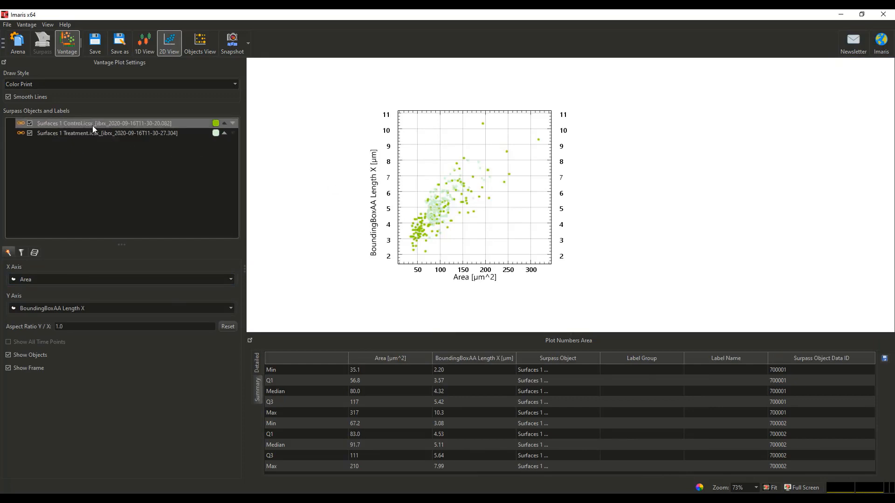
{"action": "left_click", "coordinate": [88, 280]}
{"action": "scroll", "coordinate": [93, 317], "scroll_direction": "down", "scroll_amount": 6}
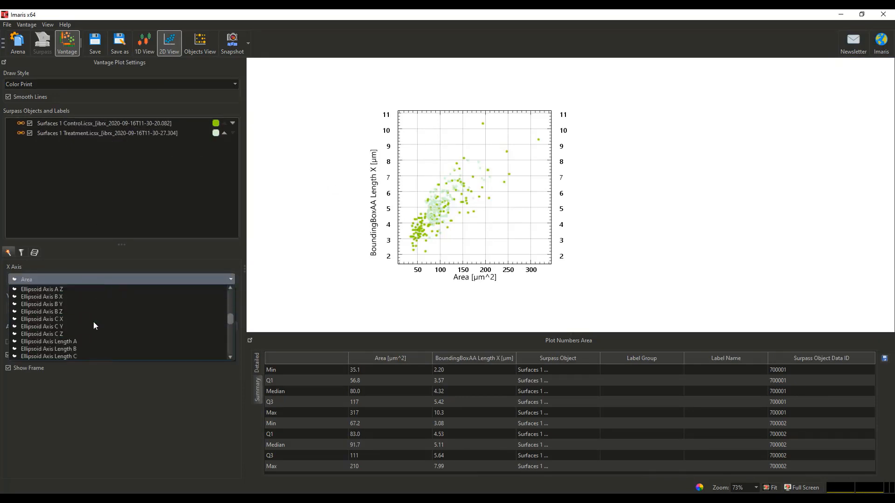
{"action": "scroll", "coordinate": [93, 325], "scroll_direction": "down", "scroll_amount": 3}
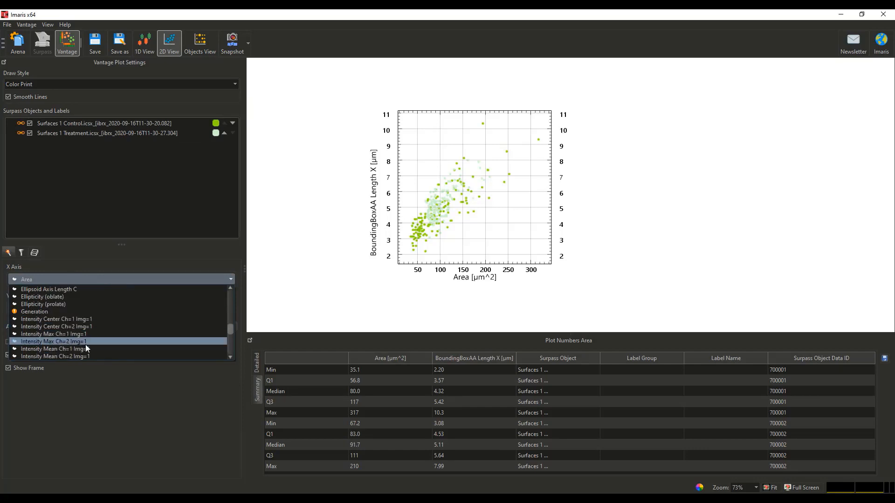
{"action": "left_click", "coordinate": [88, 348]}
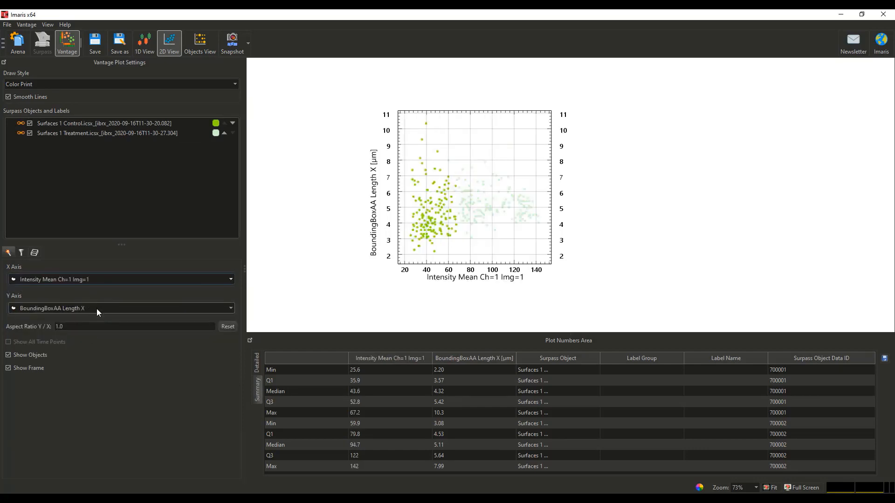
Set the 2D plot's Y axis to Intensity Mean Ch=2 Img=1
{"action": "left_click", "coordinate": [96, 309]}
{"action": "scroll", "coordinate": [98, 347], "scroll_direction": "down", "scroll_amount": 4}
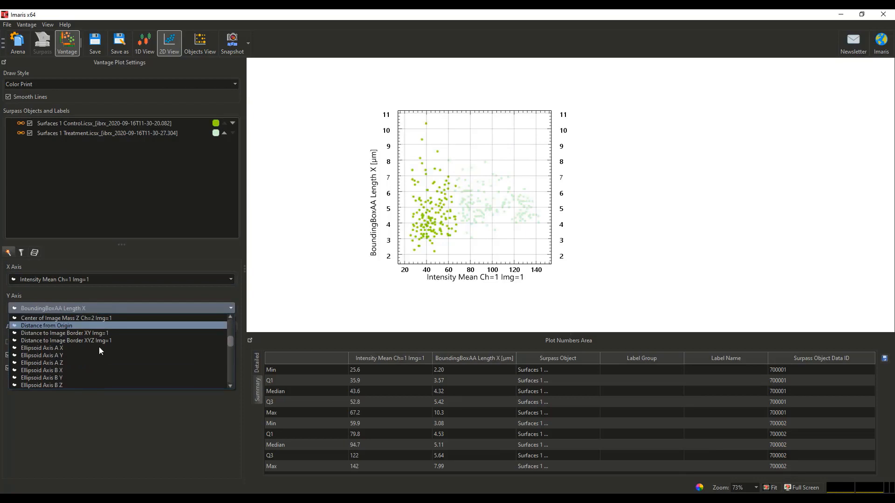
{"action": "scroll", "coordinate": [99, 347], "scroll_direction": "down", "scroll_amount": 6}
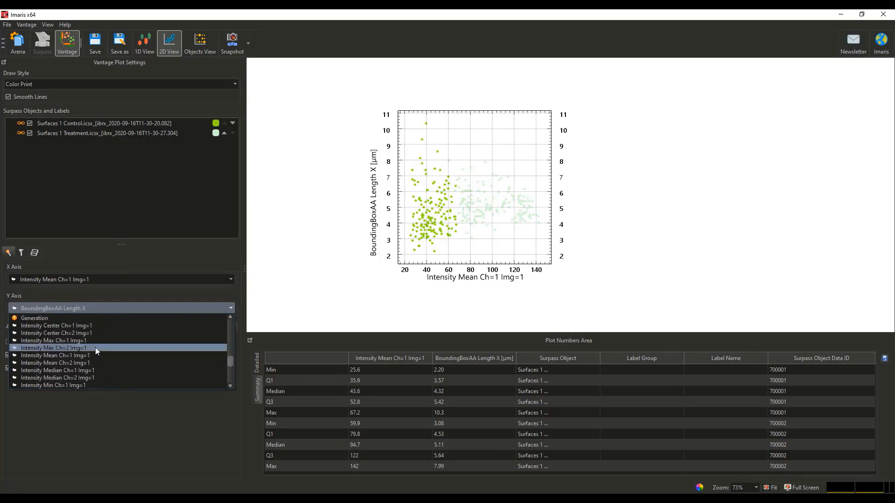
{"action": "scroll", "coordinate": [92, 350], "scroll_direction": "down", "scroll_amount": 1}
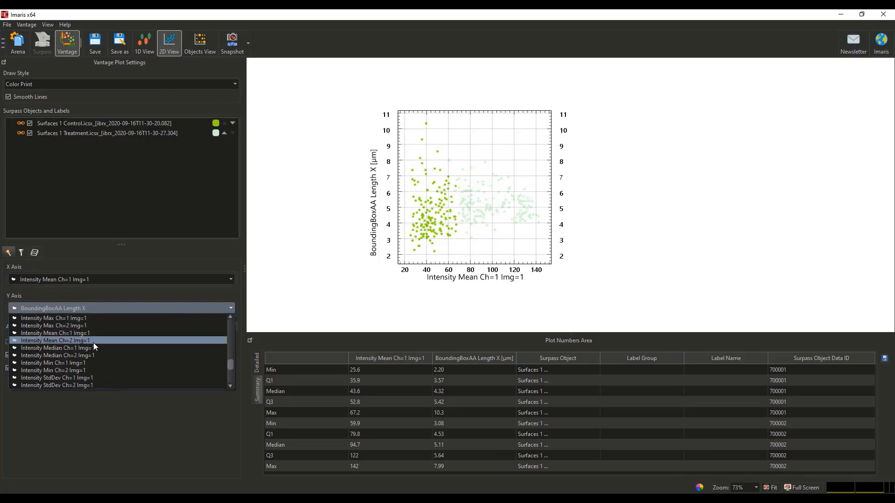
{"action": "left_click", "coordinate": [93, 343]}
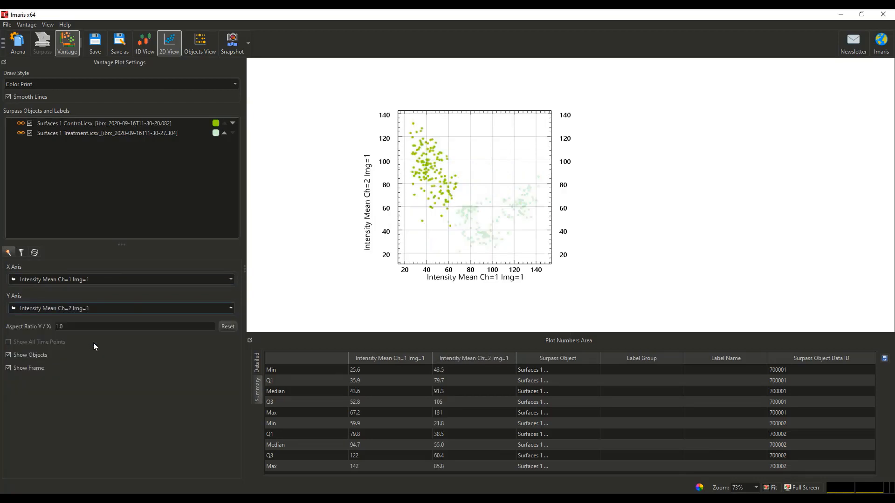
Recolor the control surfaces blue and the treatment surfaces saturated yellow (R 1.000, G 0.850, B 0.000) in the 2D plot
{"action": "left_click", "coordinate": [216, 124]}
{"action": "left_click", "coordinate": [329, 136]}
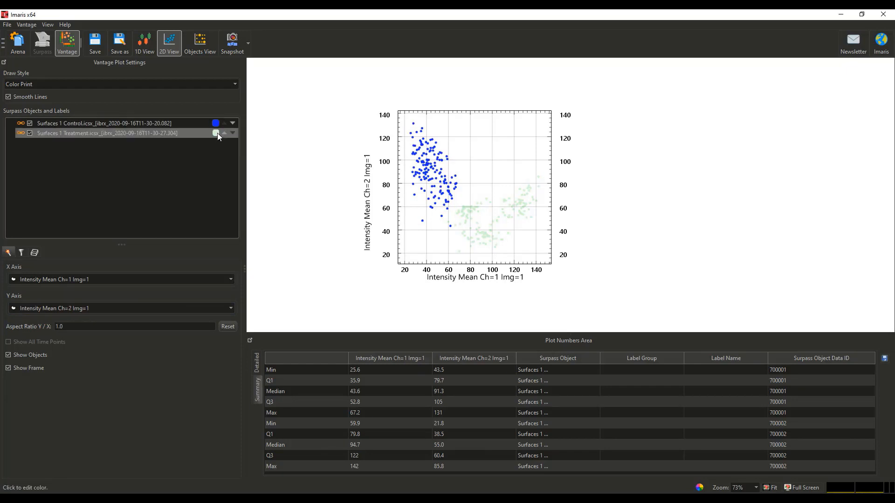
{"action": "left_click", "coordinate": [216, 133]}
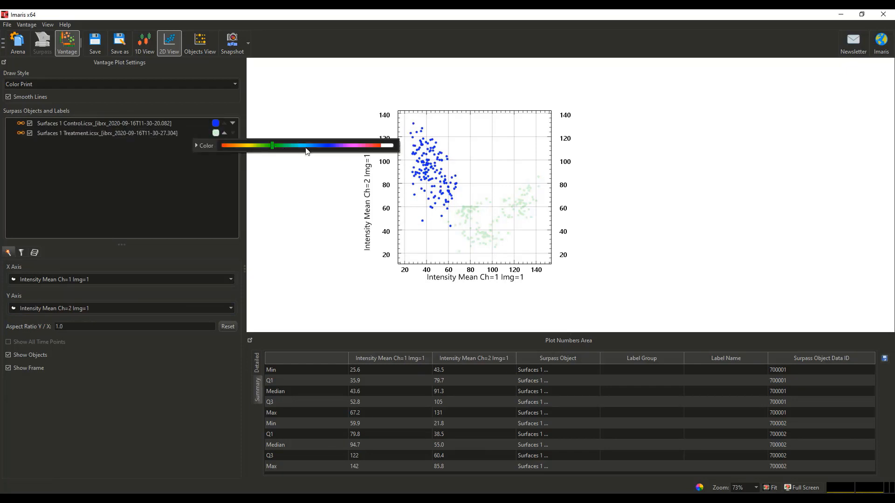
{"action": "left_click", "coordinate": [245, 147]}
{"action": "left_click", "coordinate": [207, 147]}
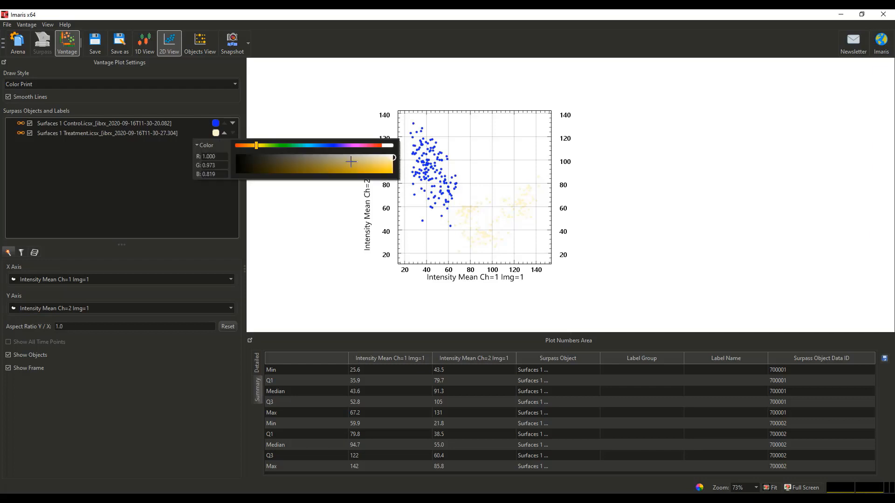
{"action": "left_click", "coordinate": [393, 173]}
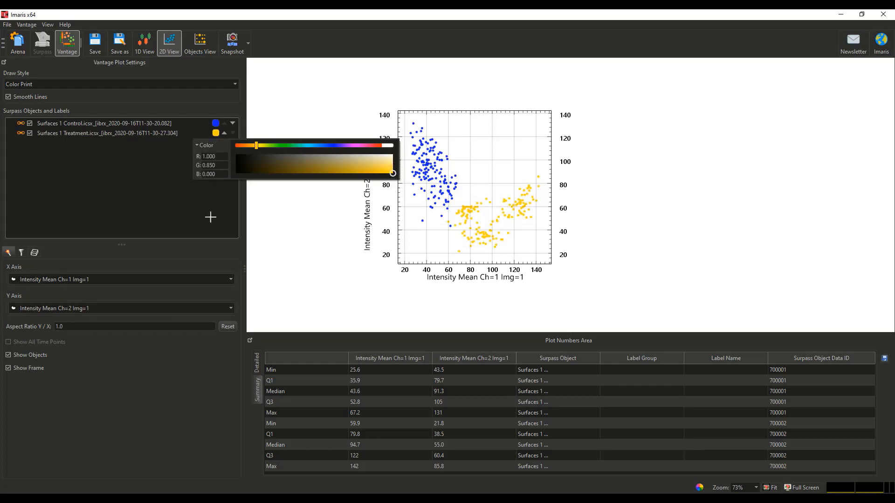
{"action": "left_click", "coordinate": [306, 236]}
Examine the control and treatment point clusters up close, and check the control surfaces' label breakdown before collapsing it again
{"action": "left_click_drag", "start_coordinate": [523, 205], "coordinate": [578, 206]}
{"action": "scroll", "coordinate": [577, 206], "scroll_direction": "up", "scroll_amount": 2}
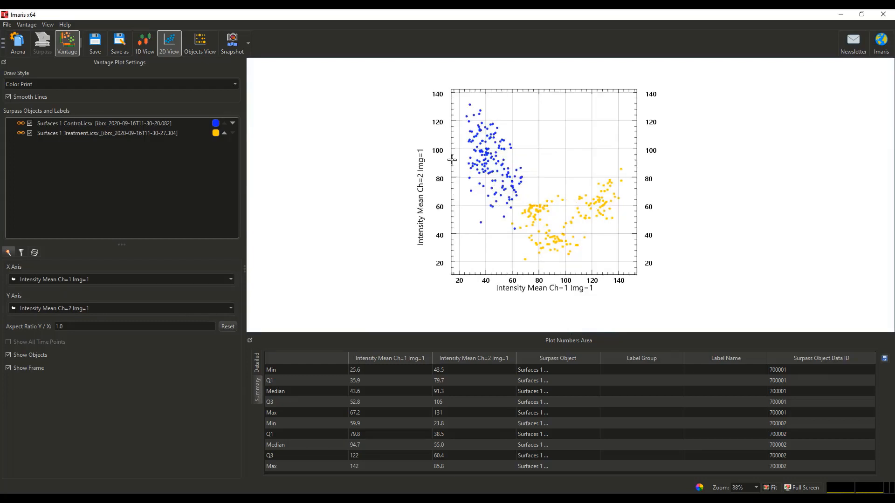
{"action": "scroll", "coordinate": [508, 169], "scroll_direction": "up", "scroll_amount": 5}
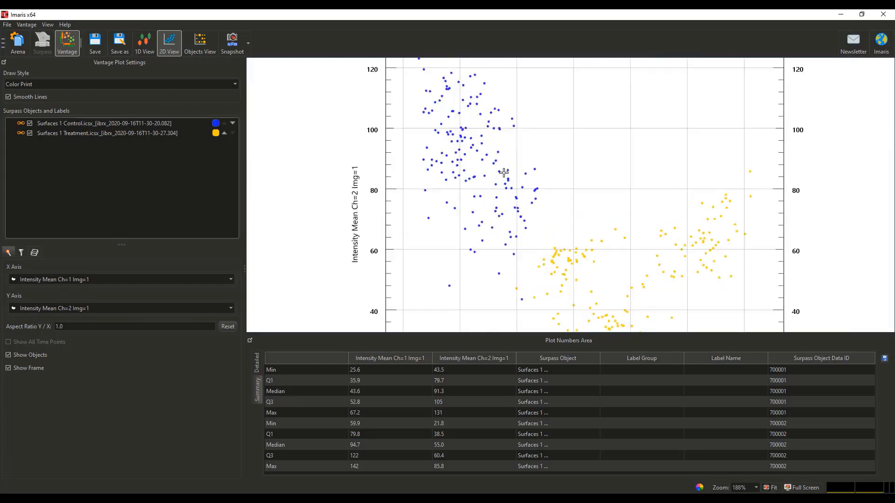
{"action": "scroll", "coordinate": [490, 172], "scroll_direction": "down", "scroll_amount": 5}
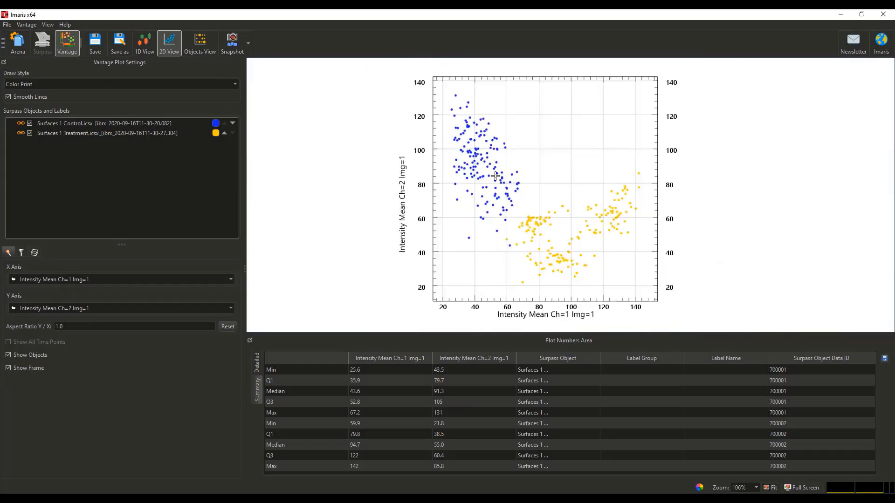
{"action": "scroll", "coordinate": [517, 186], "scroll_direction": "up", "scroll_amount": 2}
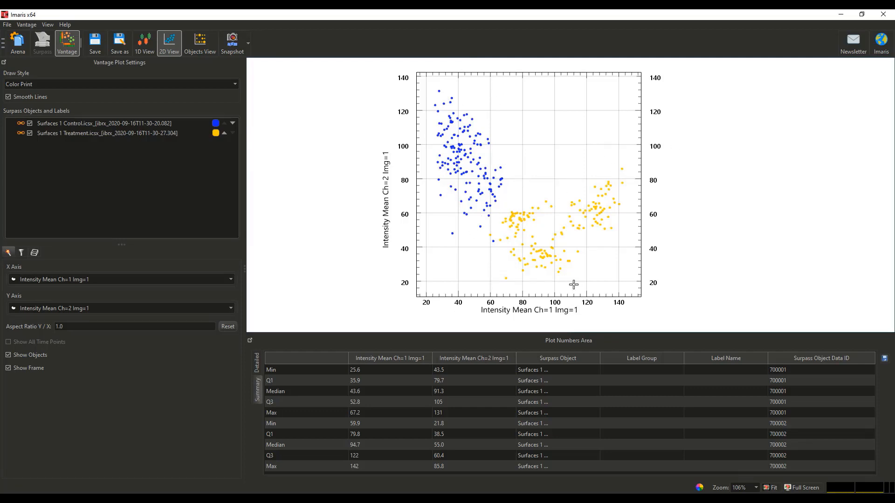
{"action": "left_click", "coordinate": [21, 122]}
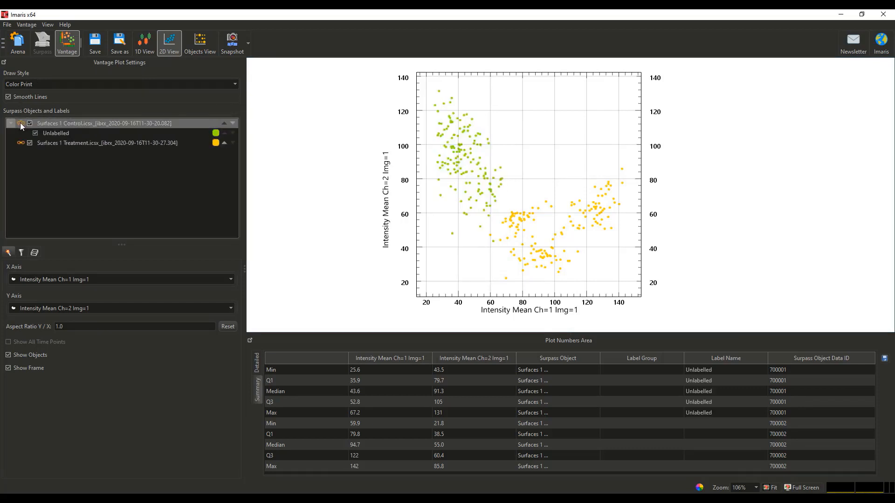
{"action": "left_click", "coordinate": [20, 122]}
{"action": "left_click", "coordinate": [21, 122]}
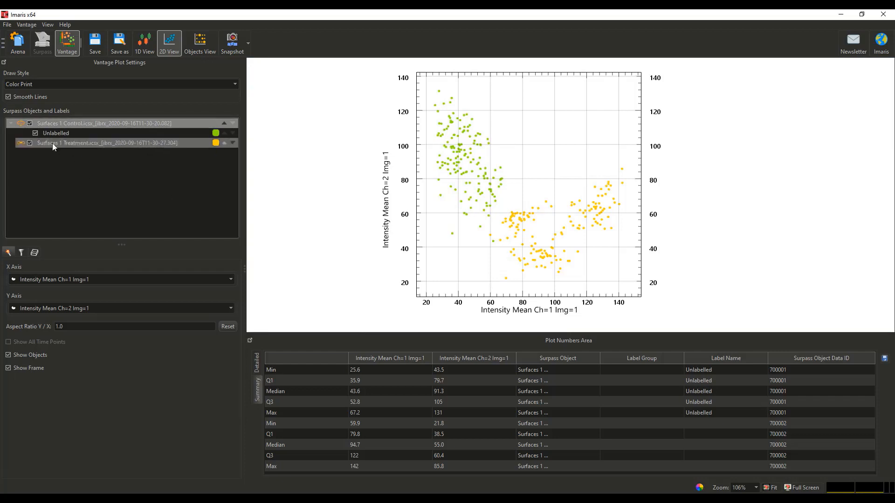
{"action": "left_click", "coordinate": [20, 122]}
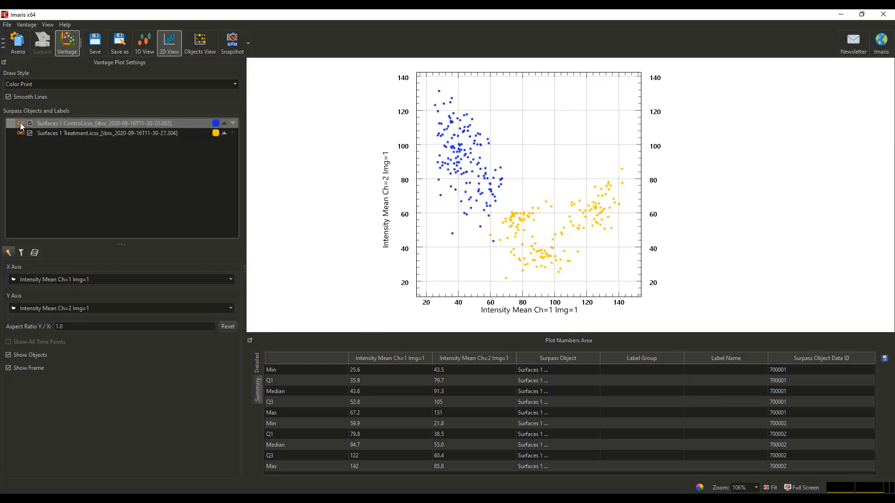
Return to the Arena without saving the plot, and open SwimmingAlgae_with_objects.ims from the Vantage HSW folder to view its tracks
{"action": "left_click", "coordinate": [24, 47]}
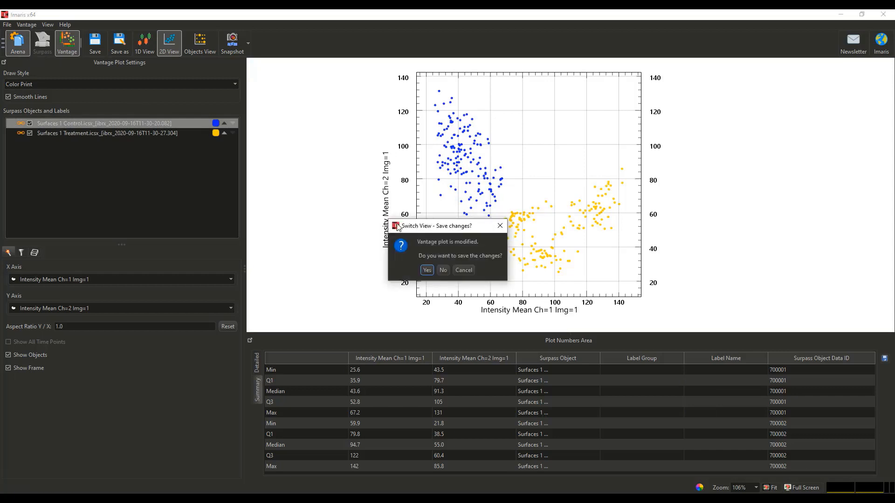
{"action": "left_click", "coordinate": [442, 270]}
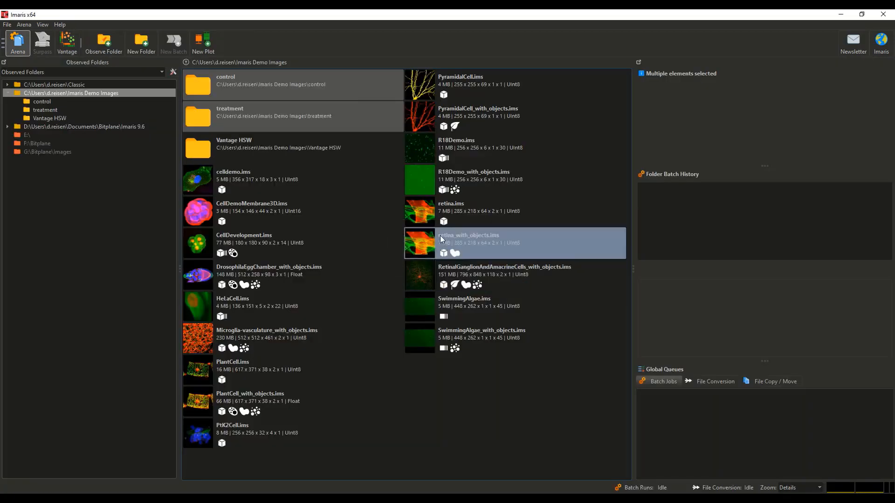
{"action": "left_click", "coordinate": [68, 118]}
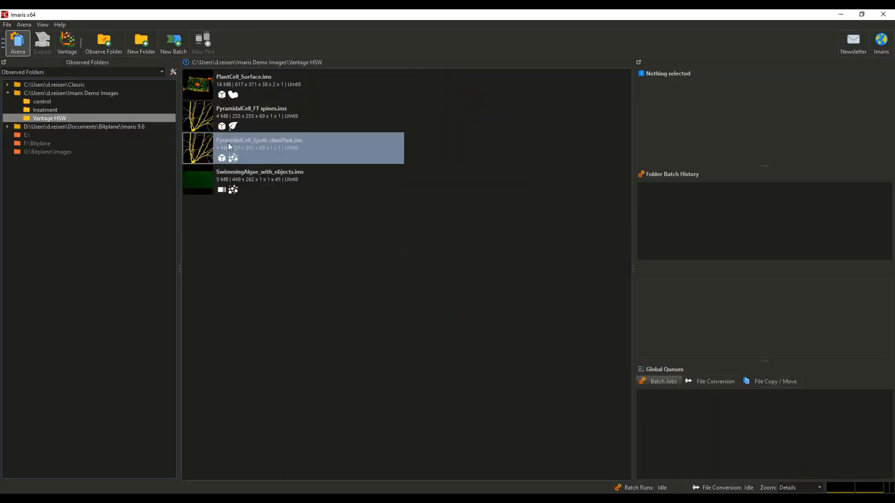
{"action": "left_click", "coordinate": [202, 184]}
{"action": "double_click", "coordinate": [203, 185]}
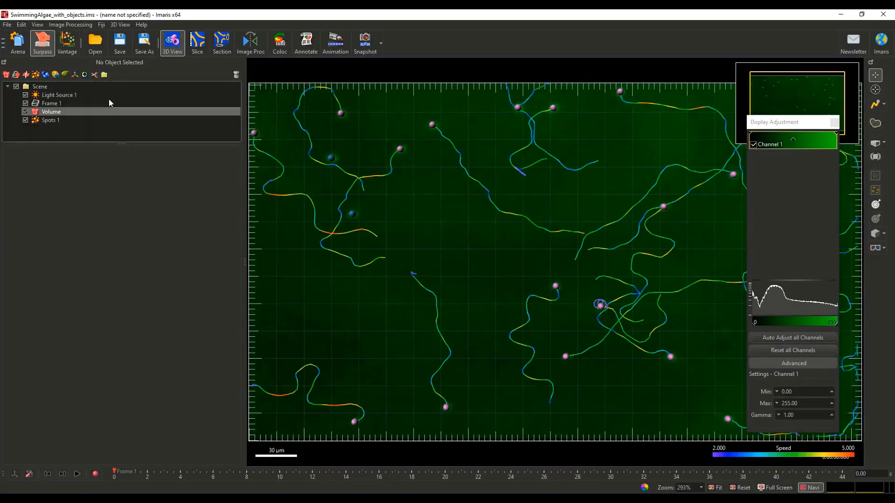
{"action": "scroll", "coordinate": [523, 215], "scroll_direction": "down", "scroll_amount": 2}
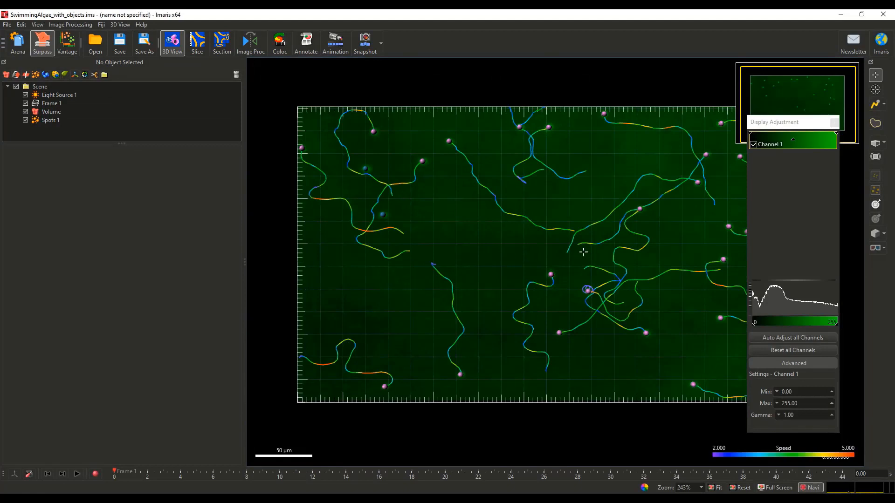
{"action": "right_click_drag", "start_coordinate": [583, 250], "coordinate": [565, 251]}
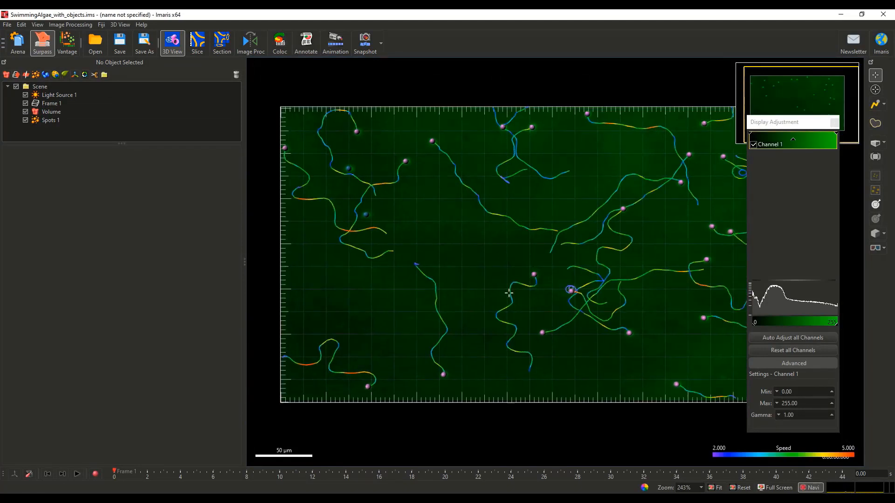
Show Spots 1 in the Vantage Objects View as a Time plot, using the individual spot category instead of tracks
{"action": "left_click", "coordinate": [67, 44]}
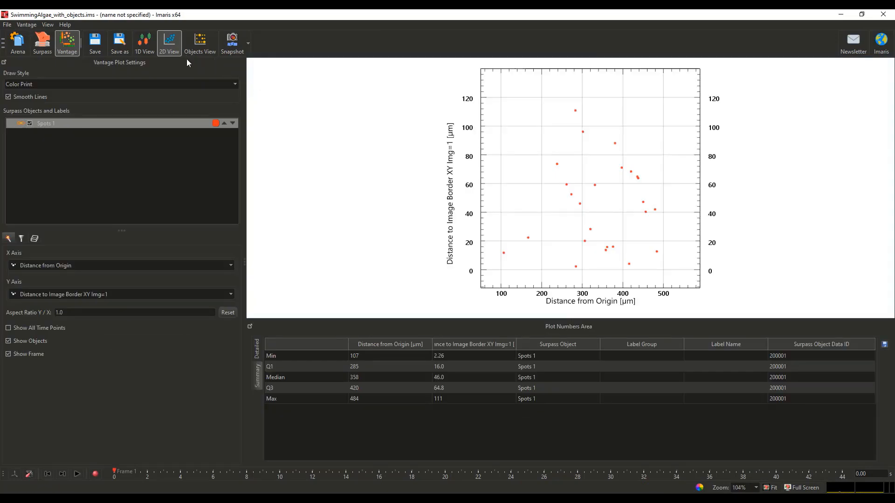
{"action": "left_click", "coordinate": [203, 42]}
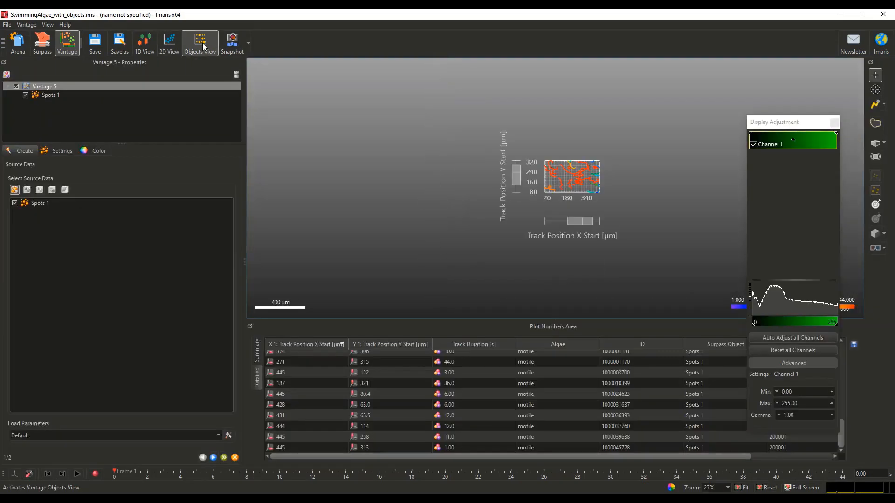
{"action": "left_click", "coordinate": [213, 458]}
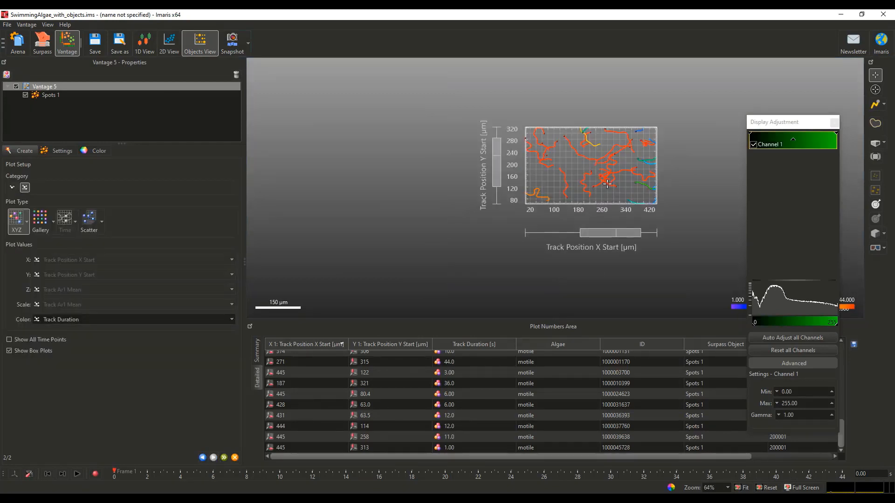
{"action": "scroll", "coordinate": [601, 189], "scroll_direction": "up", "scroll_amount": 3}
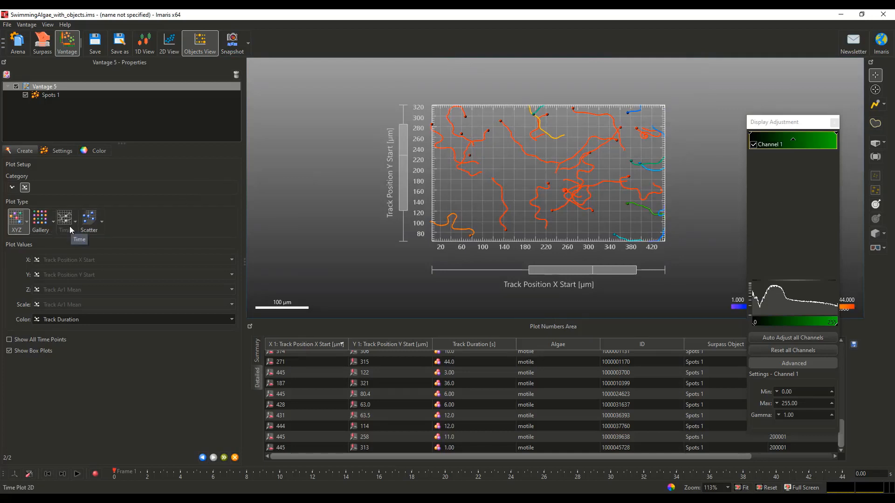
{"action": "left_click", "coordinate": [13, 188]}
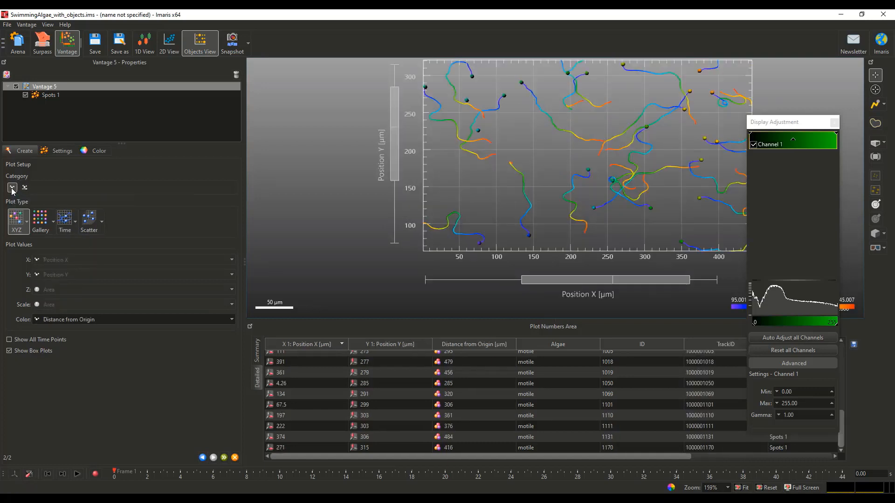
{"action": "left_click", "coordinate": [66, 219]}
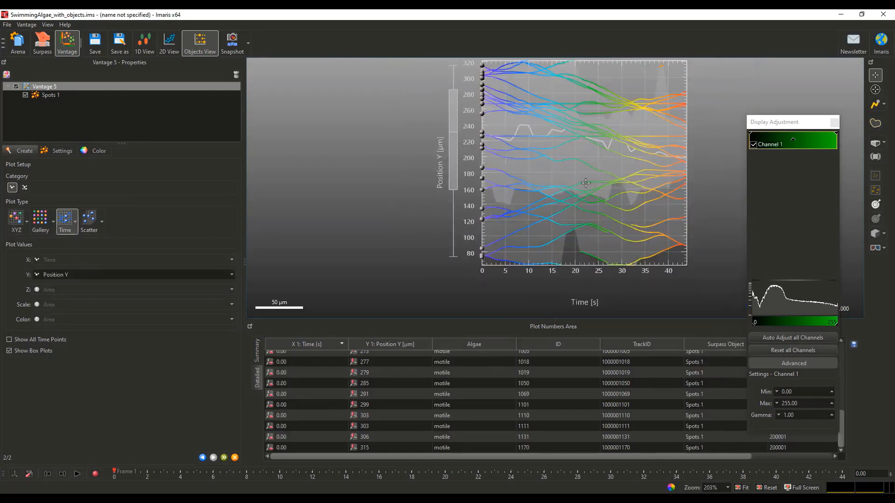
{"action": "scroll", "coordinate": [586, 179], "scroll_direction": "down", "scroll_amount": 3}
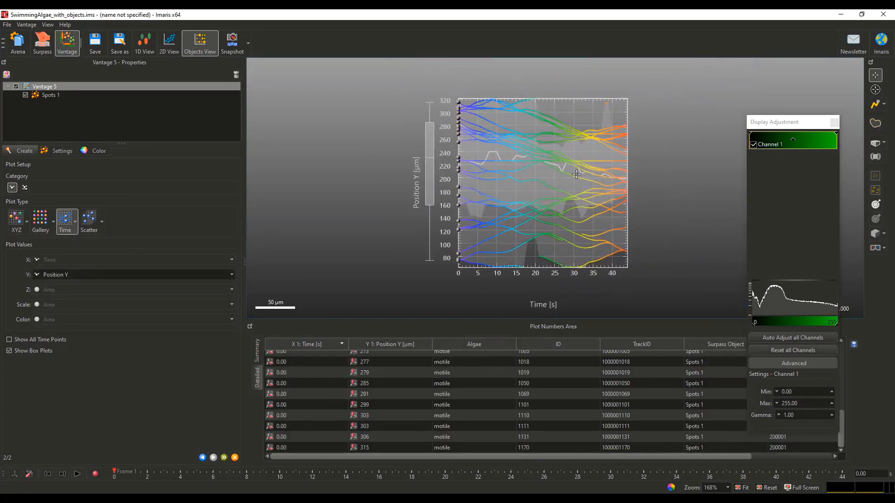
Turn off the tracks display in the time plot, keeping the box plots shown
{"action": "left_click", "coordinate": [59, 151]}
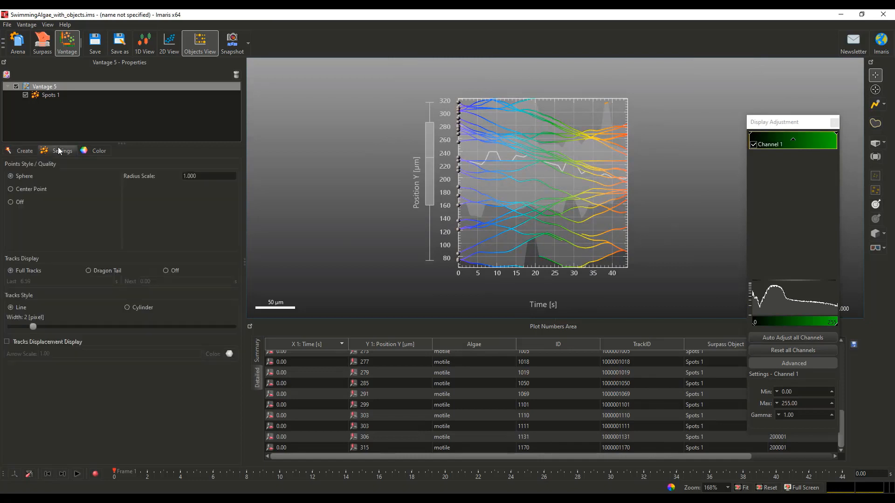
{"action": "left_click", "coordinate": [167, 271]}
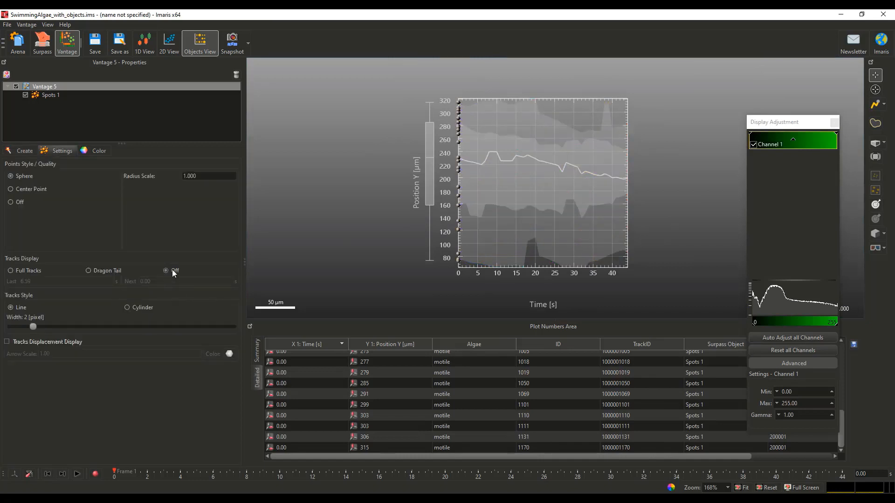
{"action": "left_click", "coordinate": [26, 150]}
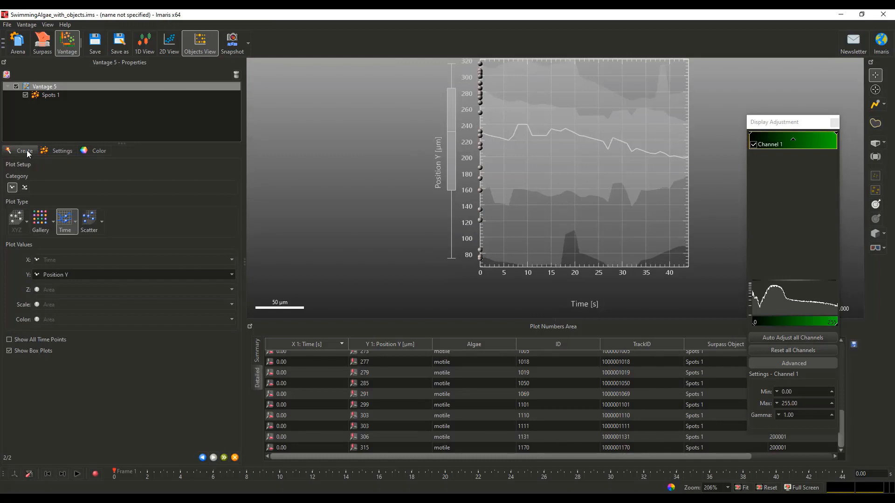
{"action": "left_click", "coordinate": [15, 352]}
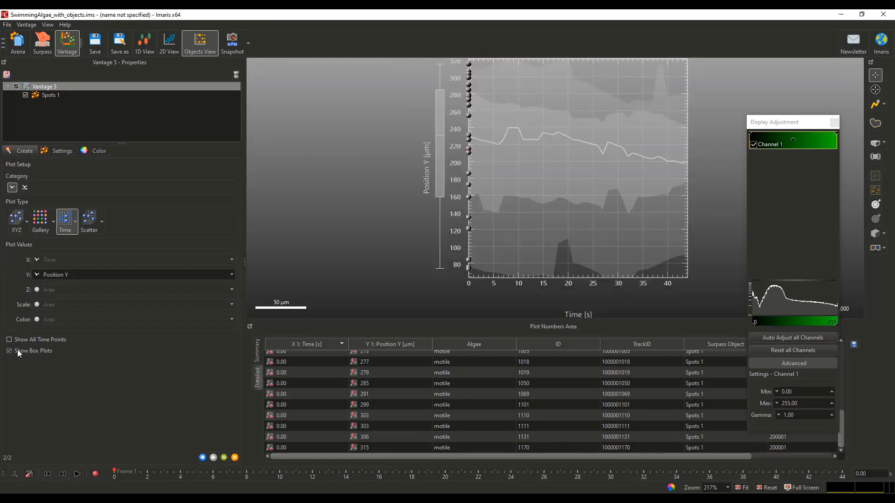
{"action": "scroll", "coordinate": [527, 168], "scroll_direction": "down", "scroll_amount": 2}
{"action": "right_click_drag", "start_coordinate": [533, 166], "coordinate": [507, 190]}
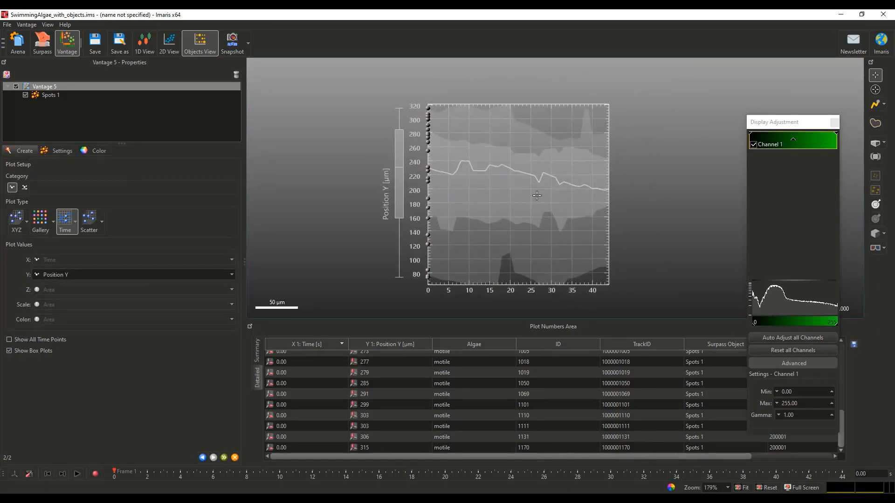
Set the time plot's Y value to Speed
{"action": "left_click", "coordinate": [86, 273]}
{"action": "left_click", "coordinate": [78, 301]}
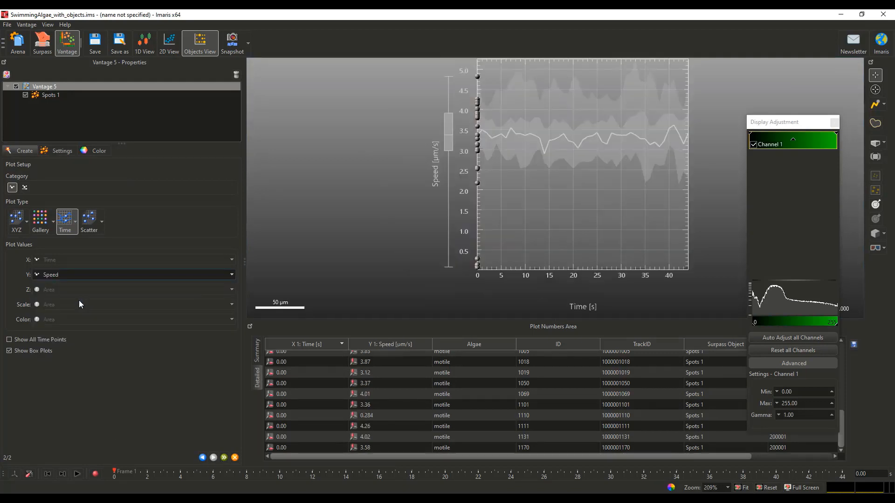
{"action": "scroll", "coordinate": [559, 163], "scroll_direction": "down", "scroll_amount": 1}
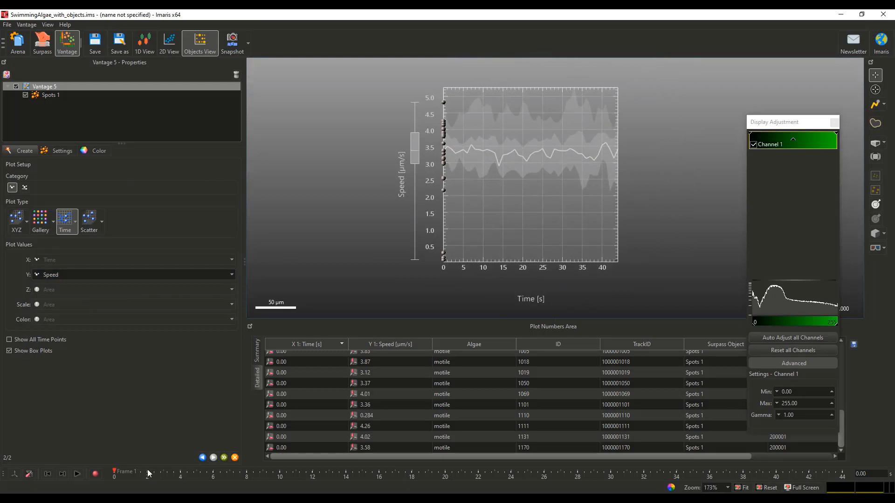
Play the time series to animate the Speed time plot and stop it at 30.0 s
{"action": "left_click", "coordinate": [77, 475]}
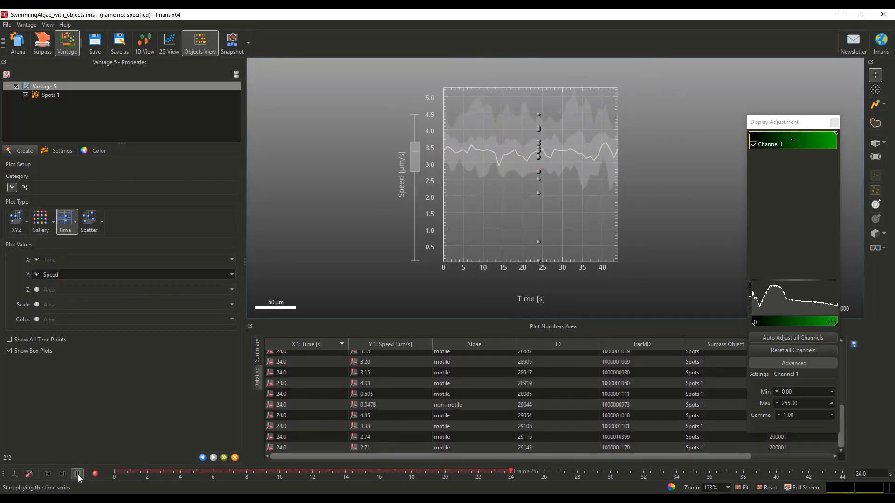
{"action": "left_click", "coordinate": [78, 474]}
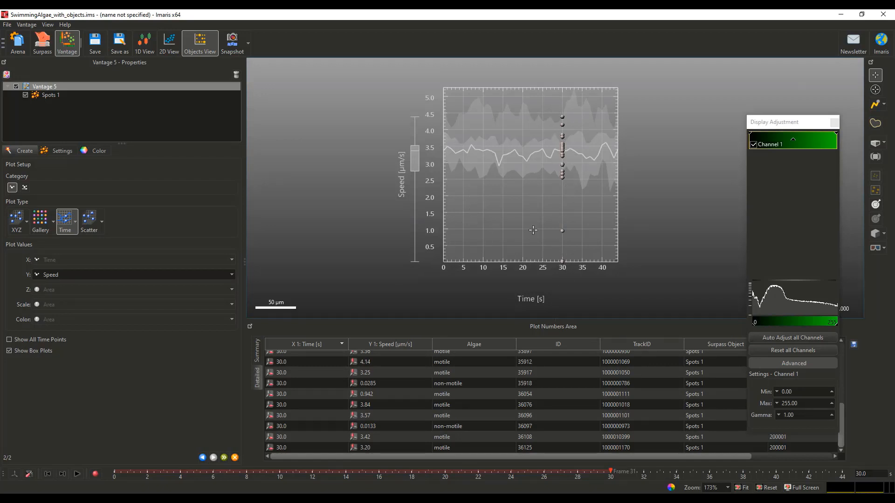
Color the Speed time plot green with a base diffusion color and complete the plot
{"action": "left_click", "coordinate": [97, 152]}
{"action": "left_click", "coordinate": [133, 230]}
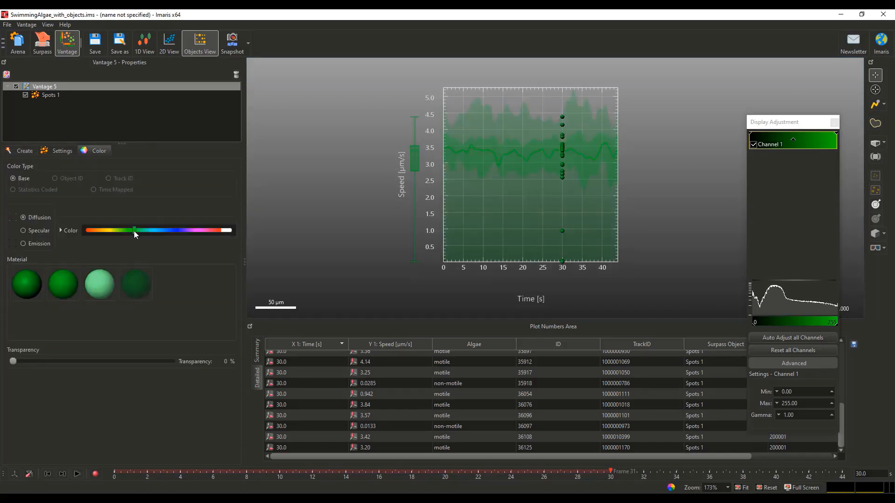
{"action": "left_click", "coordinate": [24, 151]}
{"action": "scroll", "coordinate": [446, 158], "scroll_direction": "up", "scroll_amount": 2}
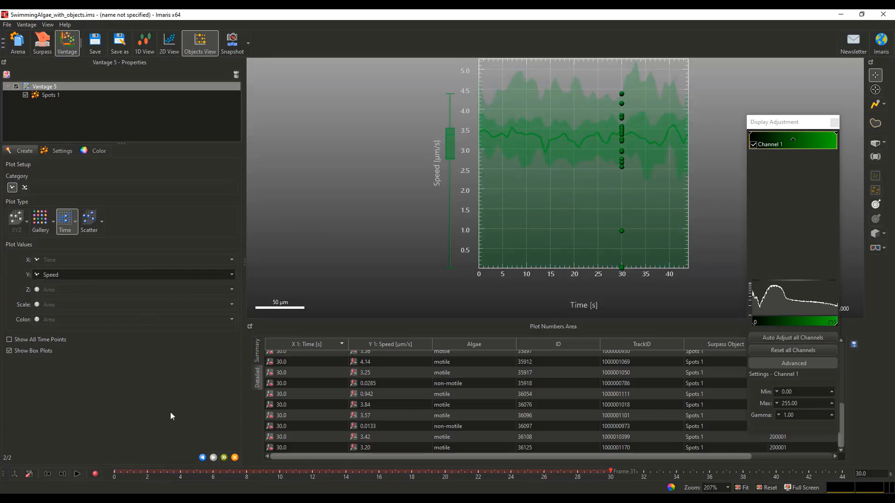
{"action": "left_click", "coordinate": [225, 460]}
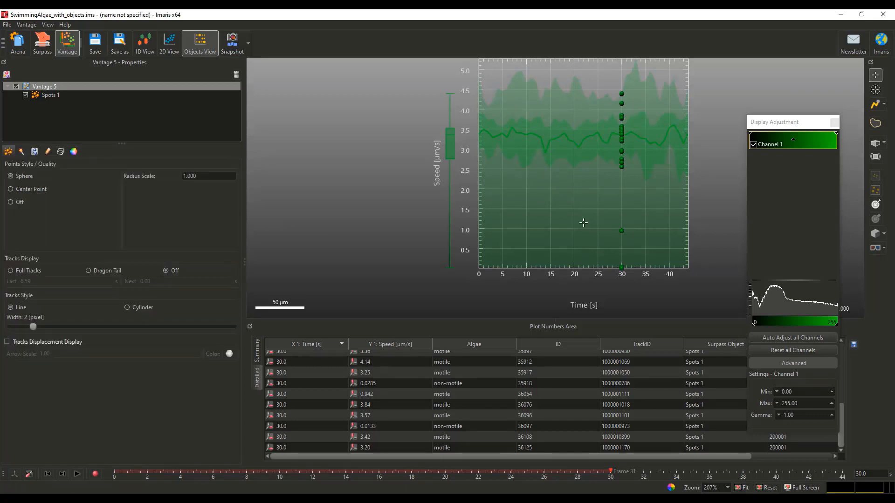
{"action": "scroll", "coordinate": [583, 223], "scroll_direction": "down", "scroll_amount": 2}
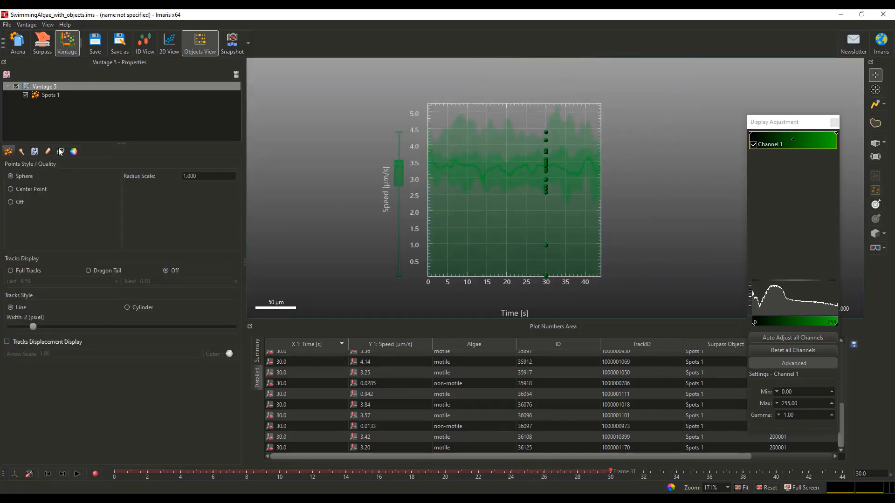
Reopen the plot's creation settings and switch to the 3D time plot with Intensity Mean Ch=1 Img=1 as the Z value
{"action": "left_click", "coordinate": [23, 152]}
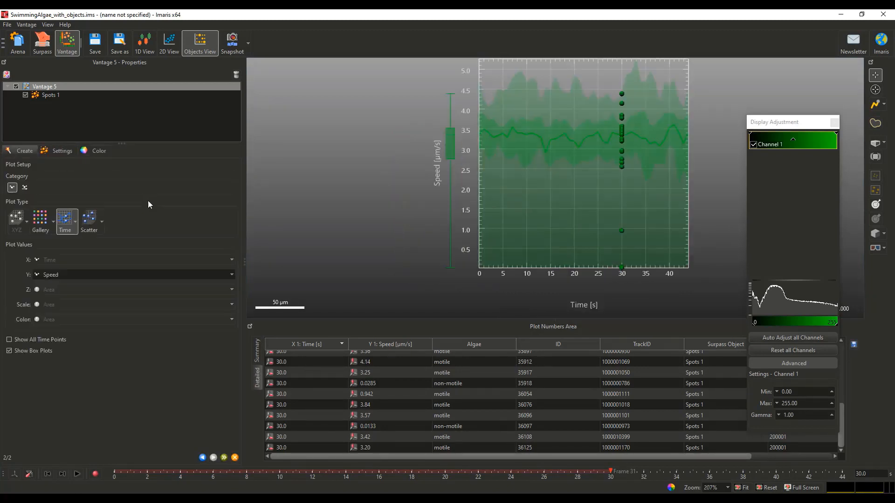
{"action": "left_click", "coordinate": [74, 222]}
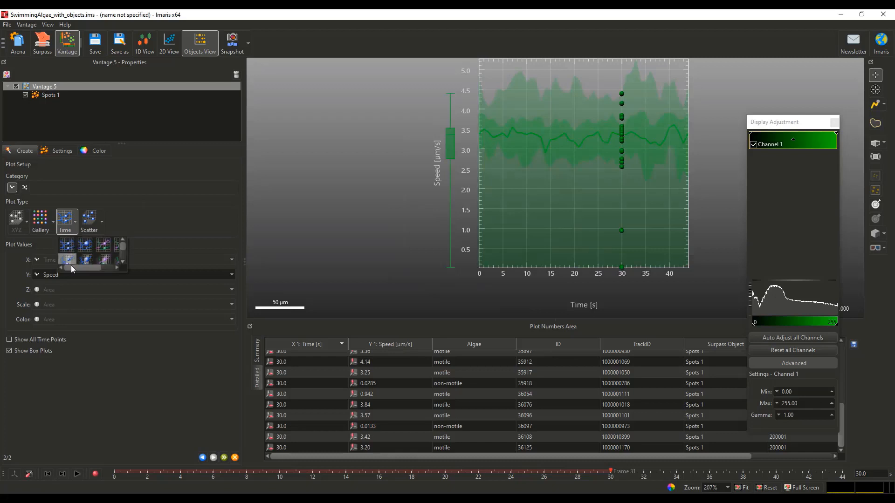
{"action": "left_click", "coordinate": [68, 260]}
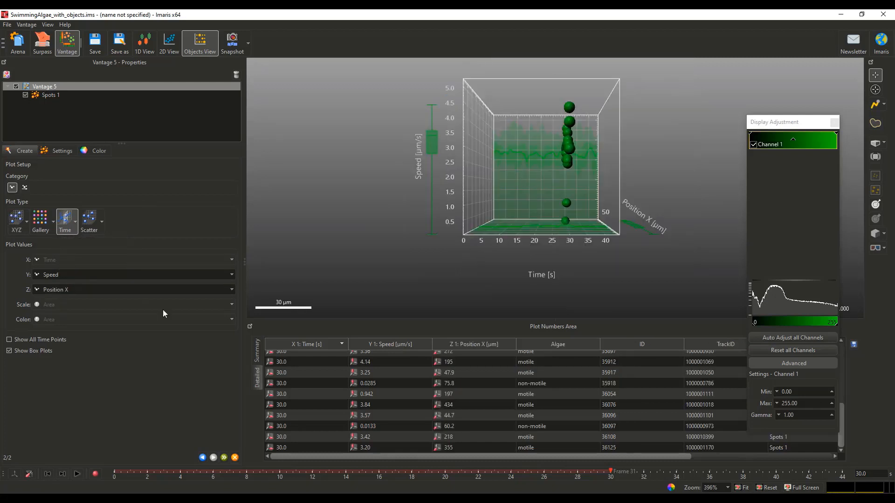
{"action": "left_click", "coordinate": [123, 290]}
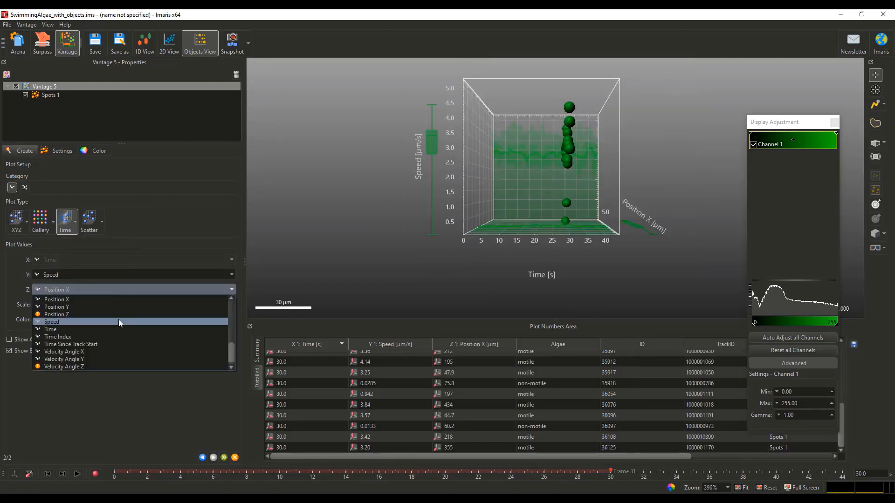
{"action": "scroll", "coordinate": [118, 319], "scroll_direction": "up", "scroll_amount": 8}
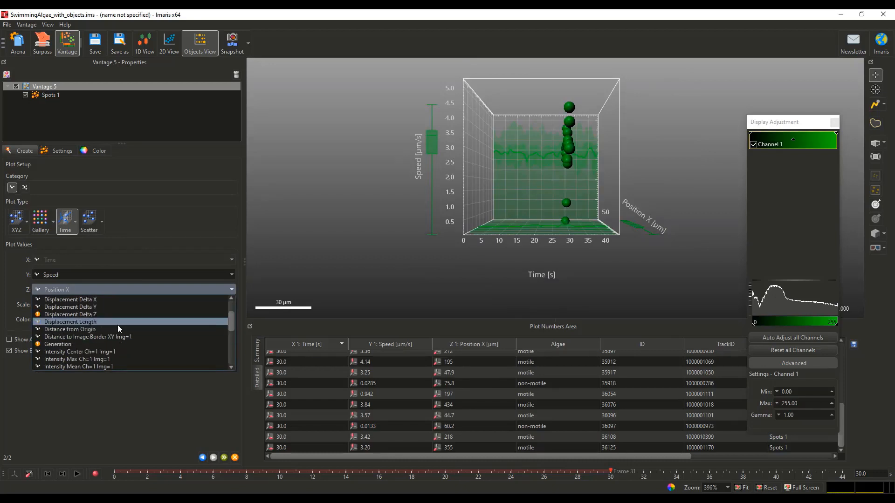
{"action": "scroll", "coordinate": [117, 325], "scroll_direction": "up", "scroll_amount": 2}
{"action": "scroll", "coordinate": [117, 326], "scroll_direction": "down", "scroll_amount": 4}
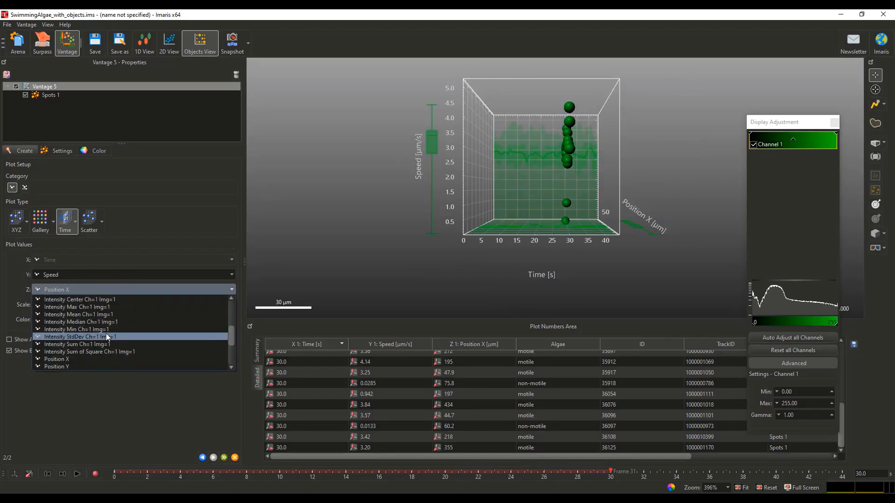
{"action": "key", "text": "Escape"}
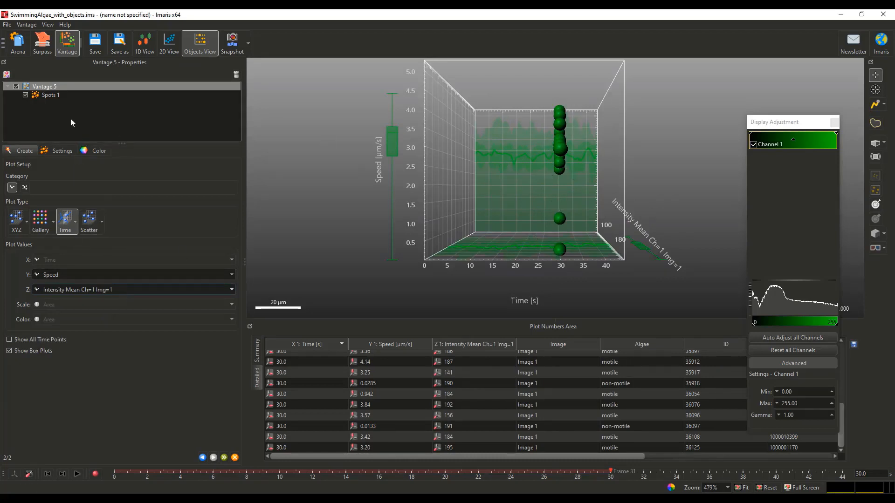
Turn off the point display in the 3D time plot so only the box plots are drawn
{"action": "left_click", "coordinate": [66, 150]}
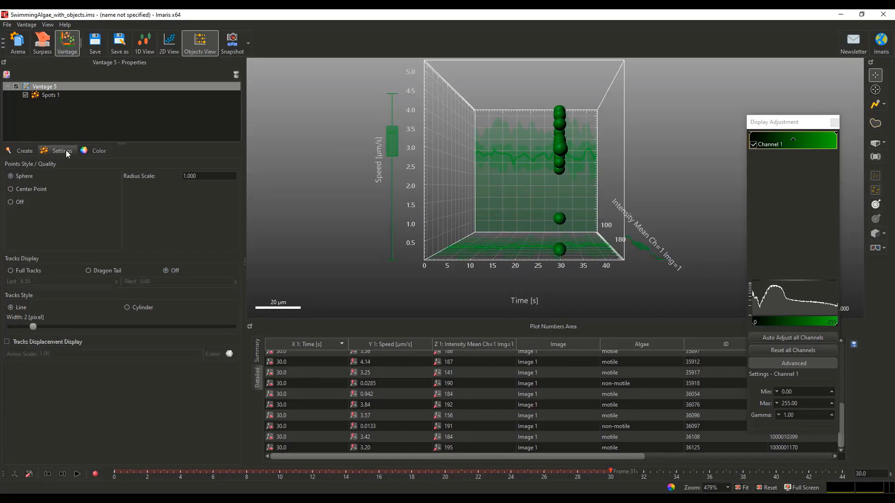
{"action": "left_click", "coordinate": [18, 203]}
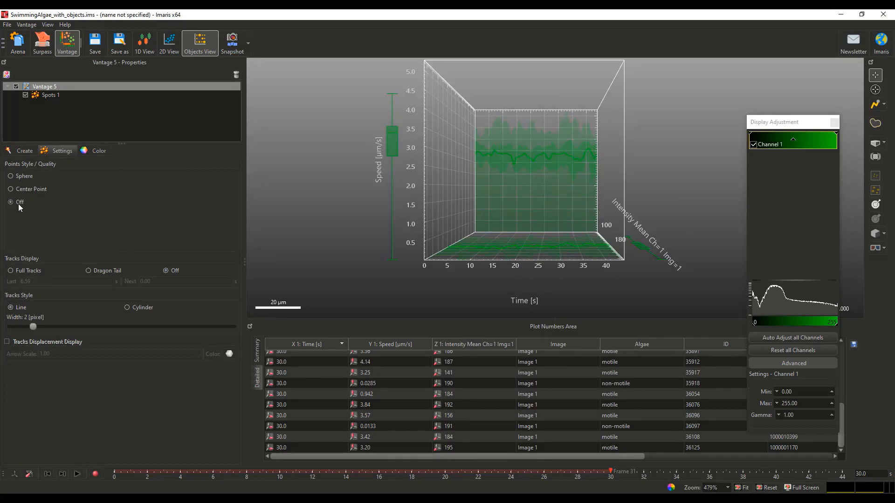
{"action": "left_click", "coordinate": [24, 152]}
Set the time point to 27.0 s and examine the Speed and mean intensity box plots of the 3D time plot from an angle
{"action": "left_click_drag", "start_coordinate": [582, 182], "coordinate": [614, 191]}
{"action": "scroll", "coordinate": [623, 215], "scroll_direction": "down", "scroll_amount": 3}
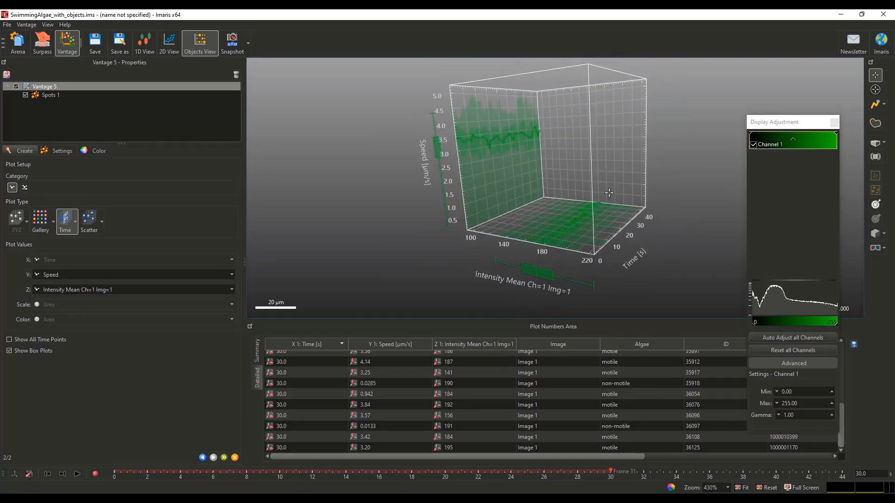
{"action": "left_click_drag", "start_coordinate": [564, 157], "coordinate": [579, 167]}
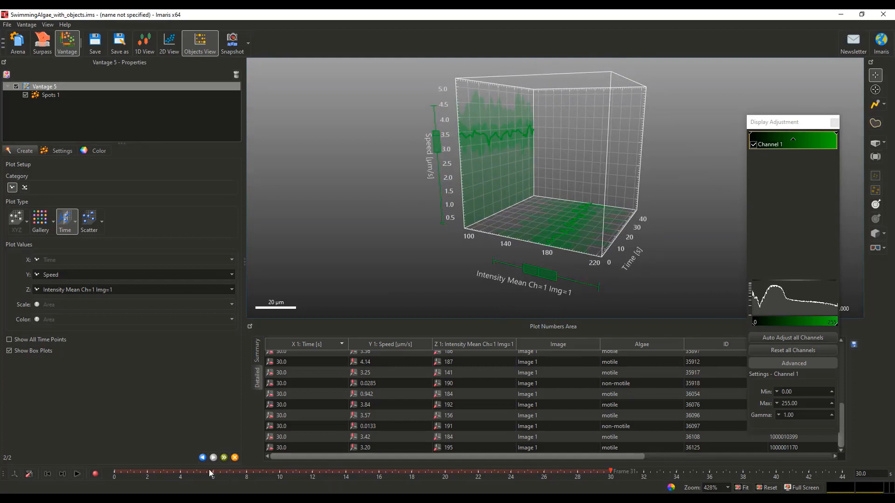
{"action": "left_click_drag", "start_coordinate": [610, 474], "coordinate": [559, 485]}
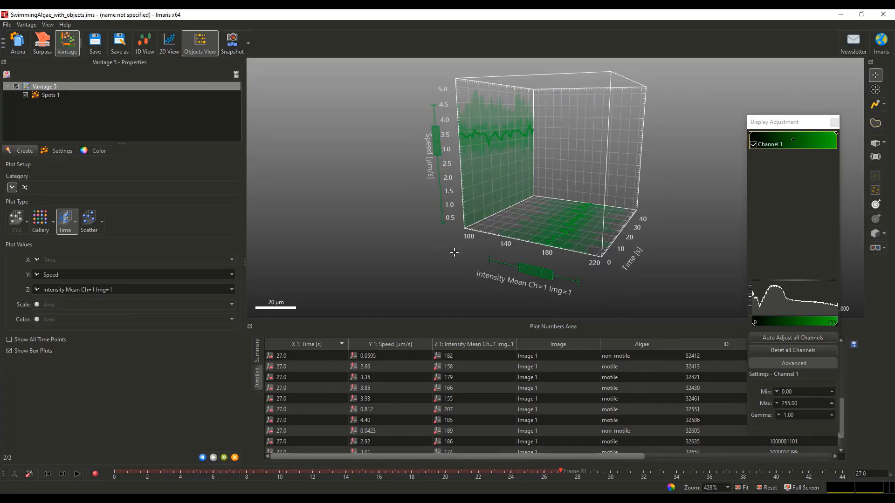
{"action": "scroll", "coordinate": [546, 209], "scroll_direction": "up", "scroll_amount": 2}
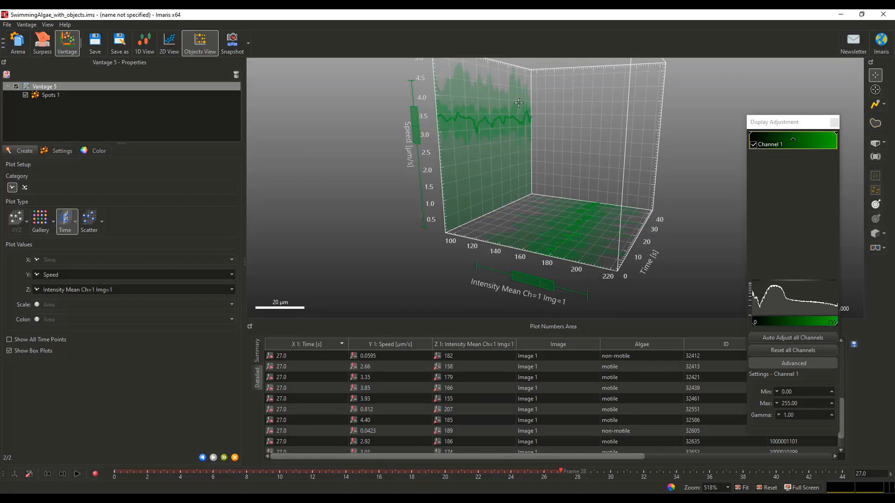
{"action": "middle_click_drag", "start_coordinate": [576, 184], "coordinate": [552, 192]}
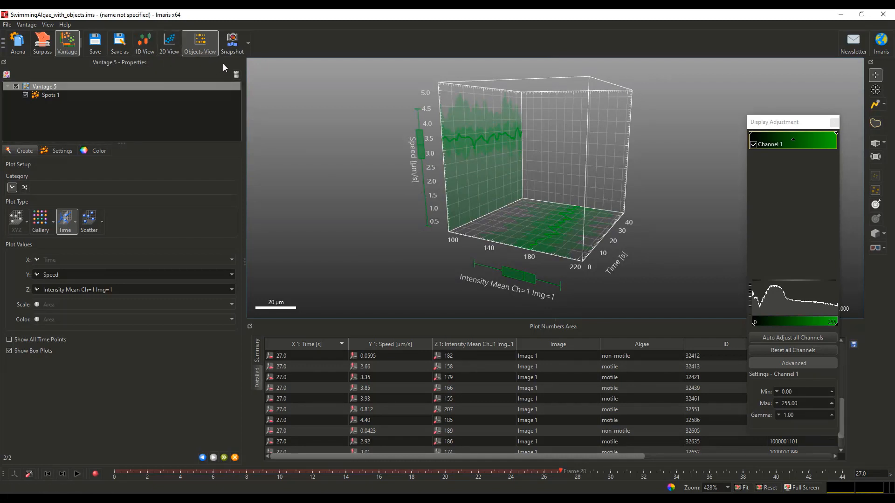
Complete the plot and show Spots 1 in the Surpass 3D view as spheres with full tracks
{"action": "left_click", "coordinate": [225, 458]}
{"action": "left_click", "coordinate": [43, 48]}
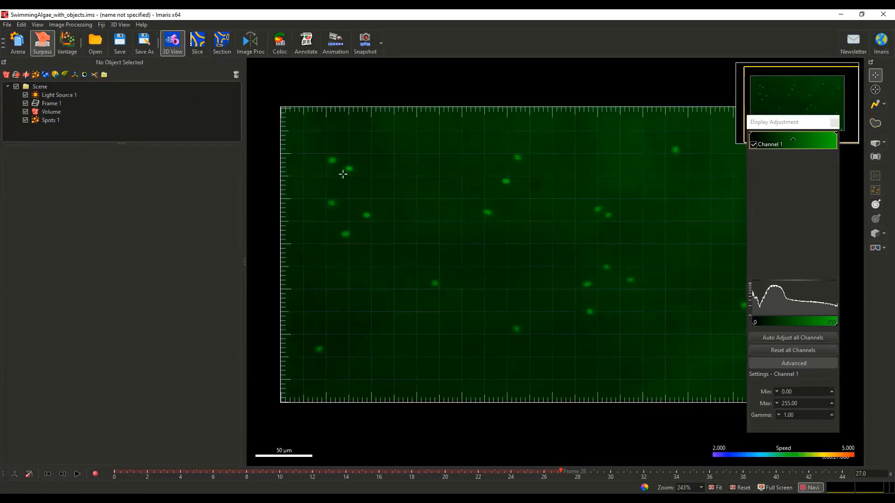
{"action": "left_click", "coordinate": [51, 120]}
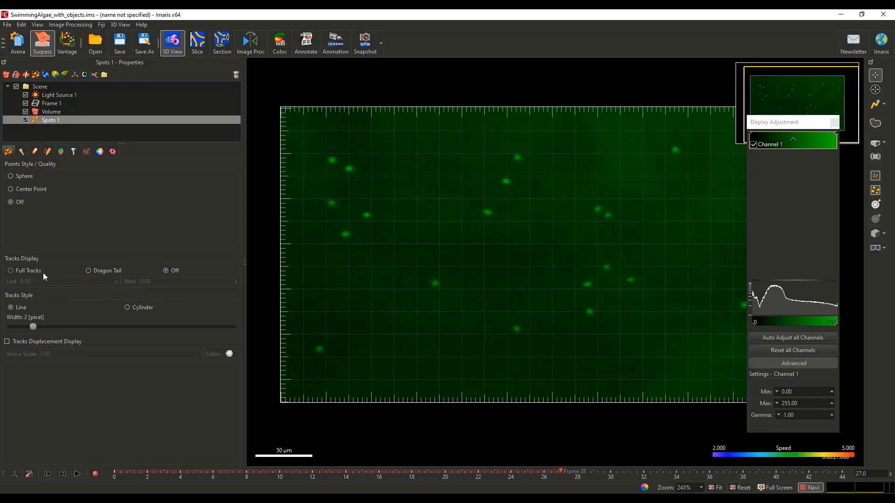
{"action": "left_click", "coordinate": [10, 270]}
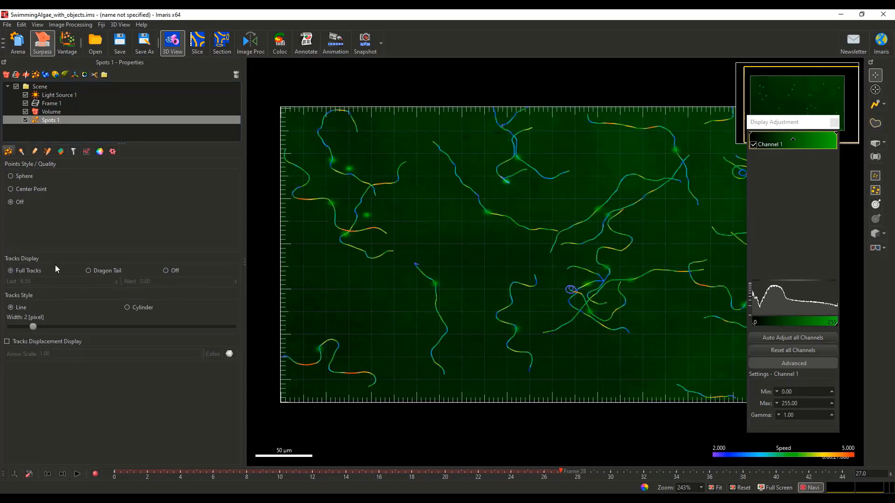
{"action": "left_click", "coordinate": [21, 176]}
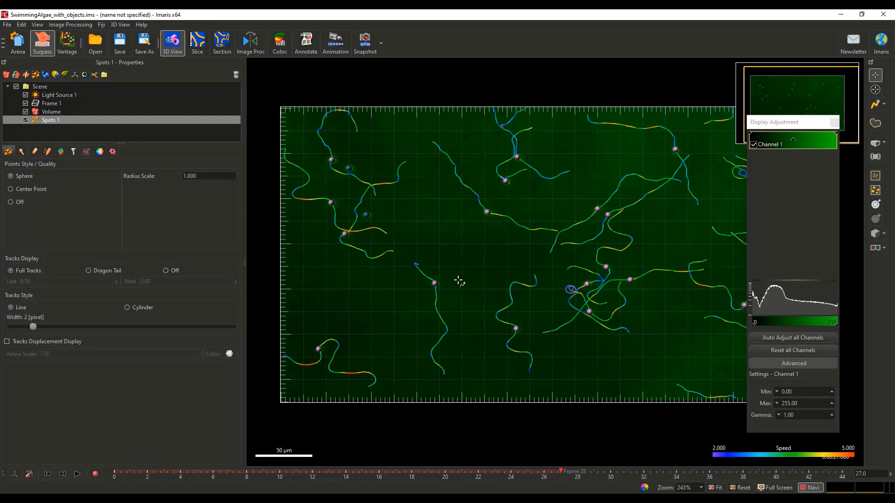
Select a single motile algae spot with its track and list Speed in the detailed specific-value statistics of Spots 1
{"action": "scroll", "coordinate": [461, 280], "scroll_direction": "up", "scroll_amount": 3}
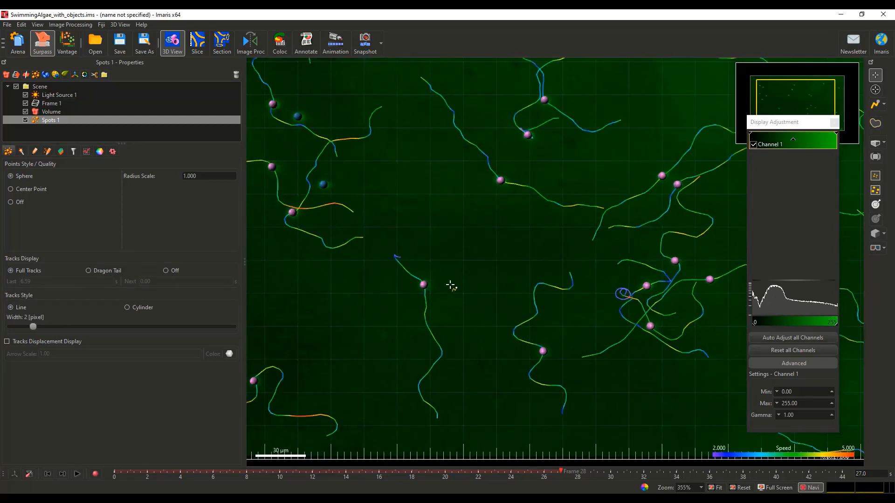
{"action": "scroll", "coordinate": [445, 295], "scroll_direction": "up", "scroll_amount": 2}
{"action": "left_click", "coordinate": [418, 282]}
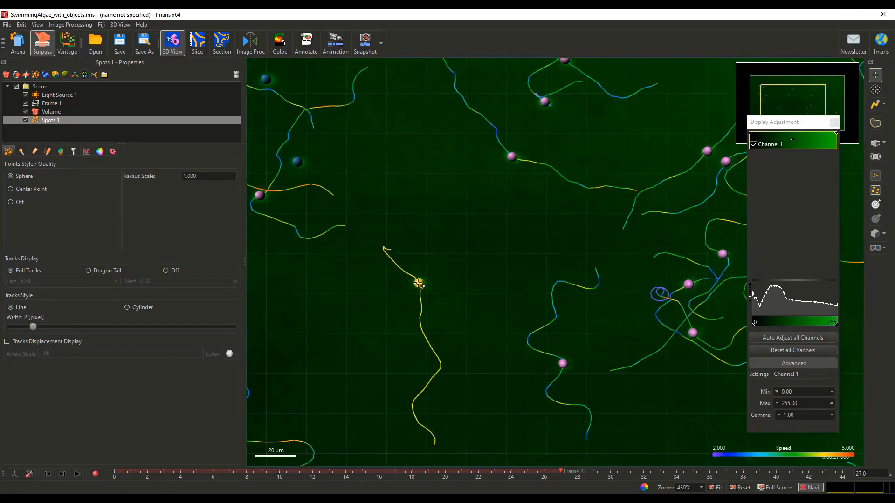
{"action": "left_click", "coordinate": [87, 152]}
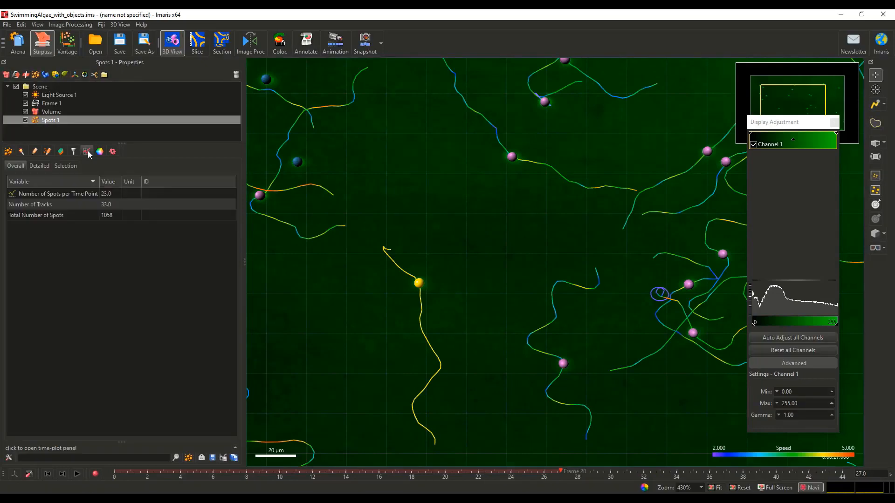
{"action": "left_click", "coordinate": [47, 165]}
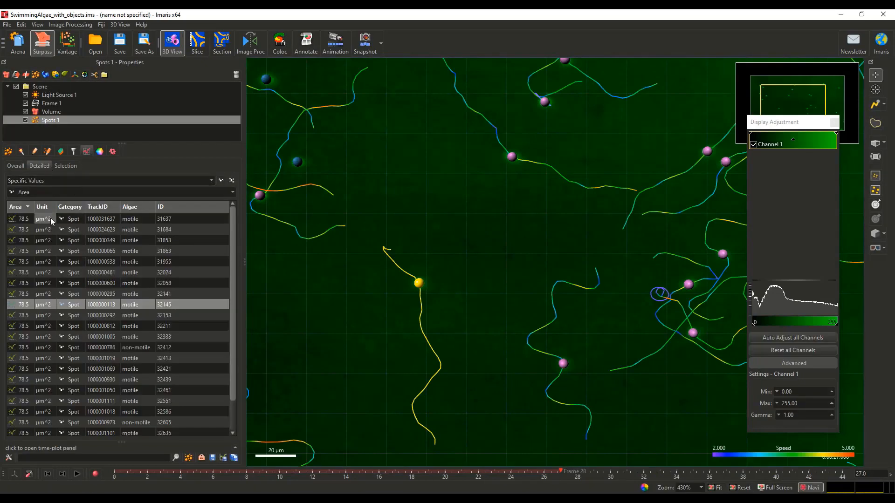
{"action": "left_click", "coordinate": [69, 192]}
{"action": "scroll", "coordinate": [66, 243], "scroll_direction": "down", "scroll_amount": 4}
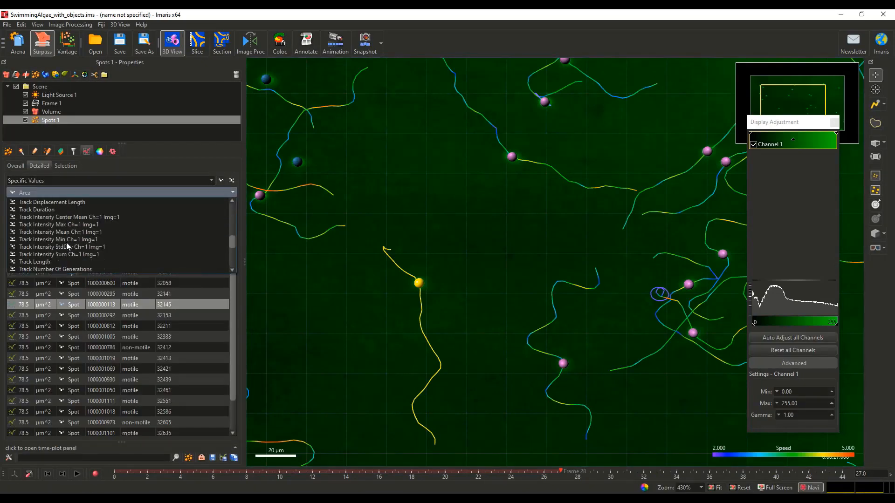
{"action": "left_click", "coordinate": [41, 216]}
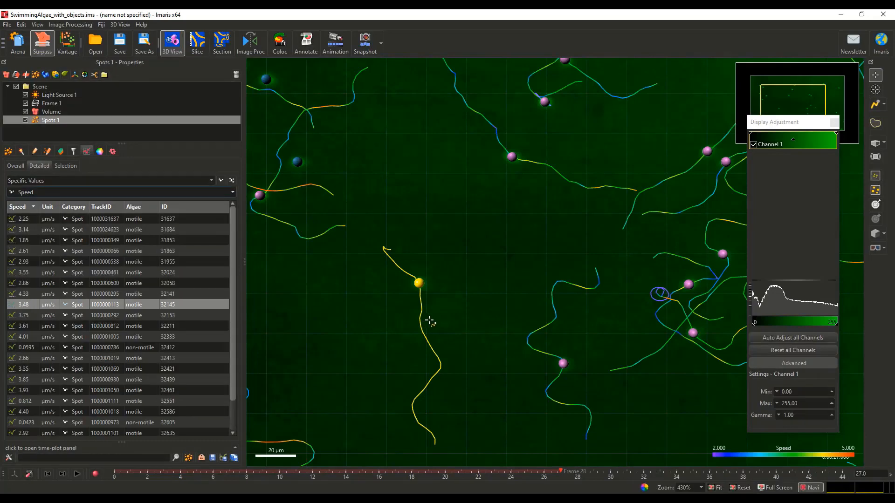
Annotate the selected tracked spot with its Speed and move the Display Adjustment window clear of the annotation list
{"action": "left_click", "coordinate": [202, 458]}
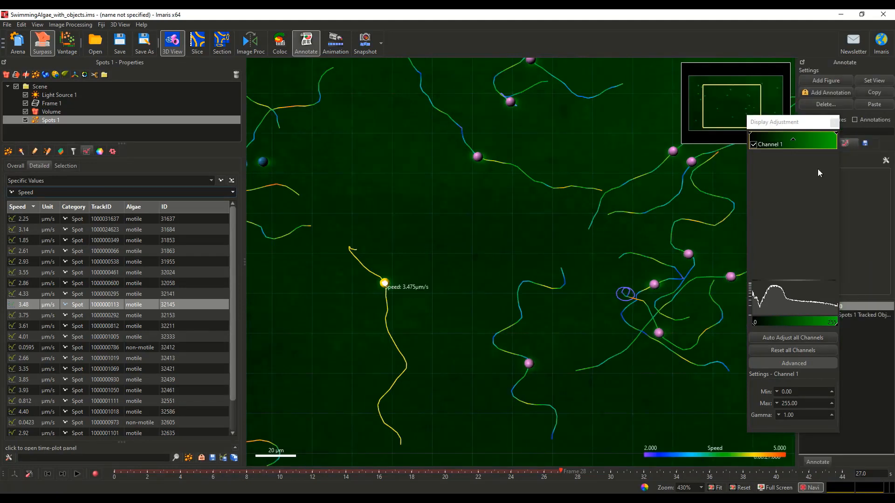
{"action": "left_click_drag", "start_coordinate": [798, 125], "coordinate": [718, 134]}
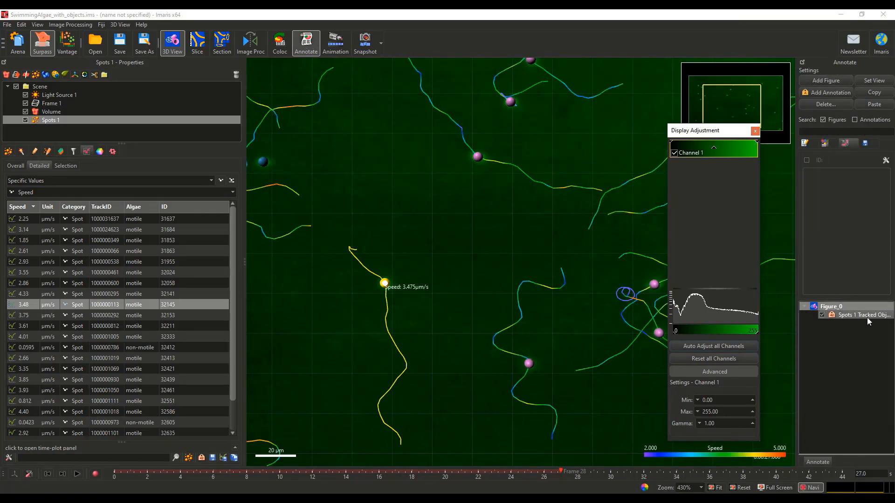
Play the time series to follow the tracked spot's Speed annotation and stop it at 35.0 s
{"action": "left_click", "coordinate": [564, 474]}
{"action": "left_click", "coordinate": [76, 474]}
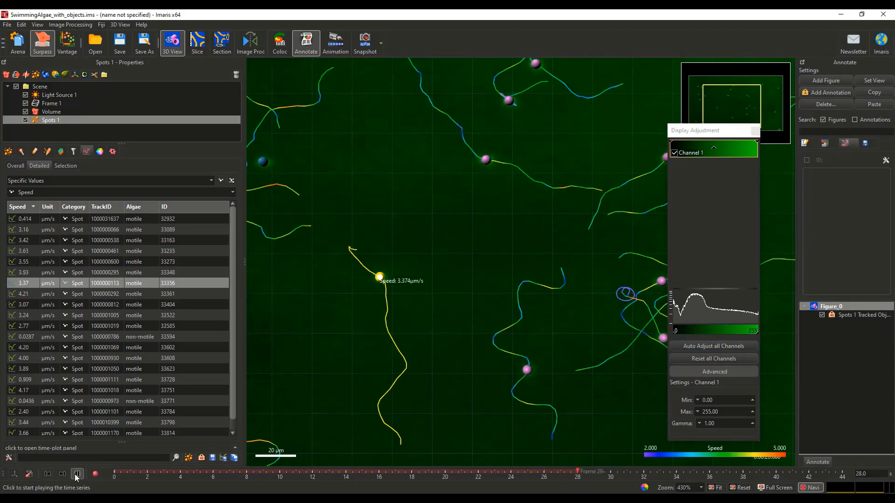
{"action": "scroll", "coordinate": [442, 325], "scroll_direction": "down", "scroll_amount": 5}
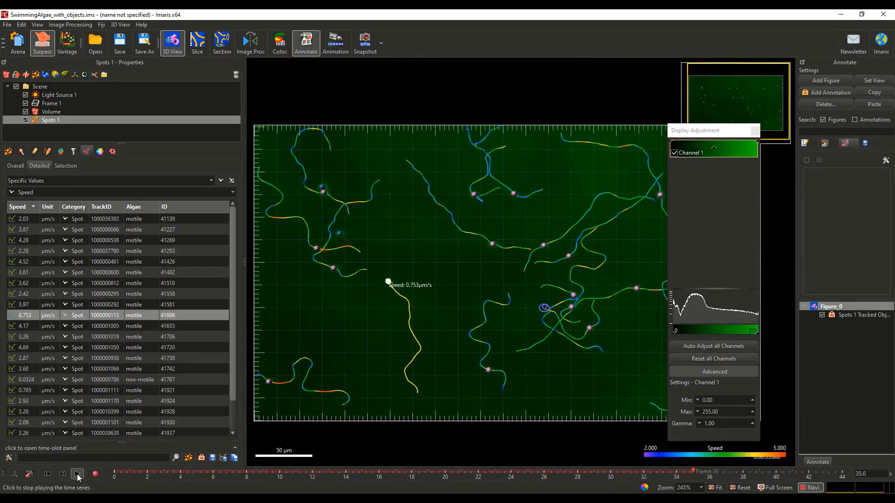
{"action": "left_click", "coordinate": [78, 475]}
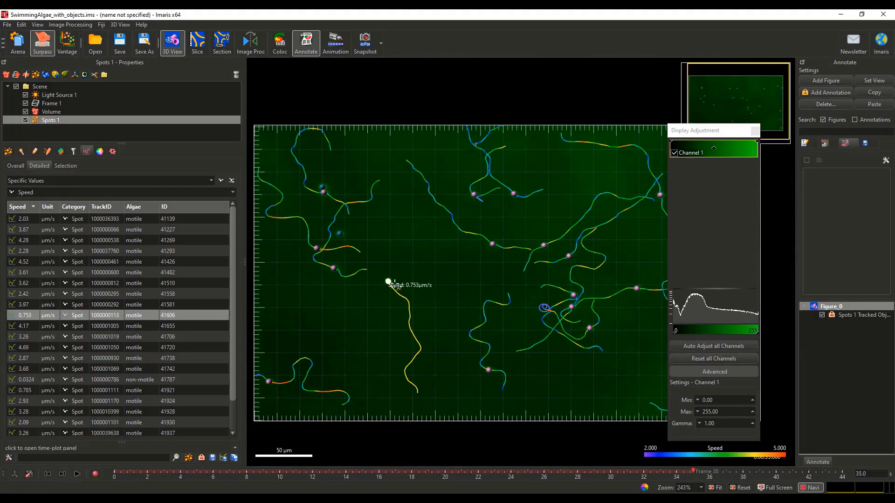
Add Intensity Mean Ch=1 Img=1 to the tracked spot's annotation and play the time series, stopping it at 5.00 s
{"action": "left_click", "coordinate": [232, 192]}
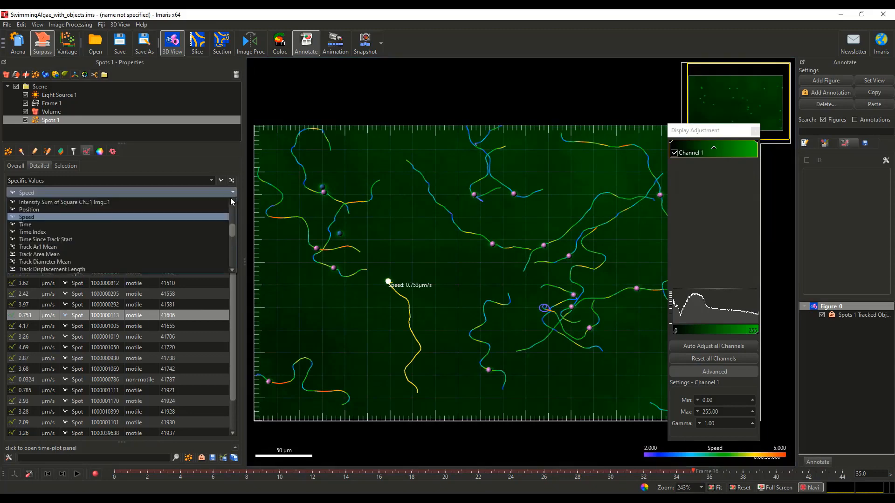
{"action": "left_click_drag", "start_coordinate": [230, 231], "coordinate": [233, 219]}
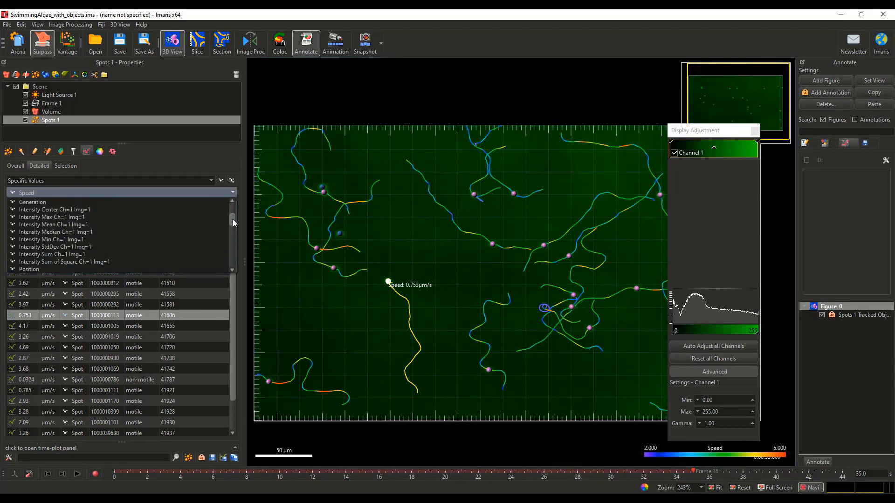
{"action": "left_click", "coordinate": [63, 224]}
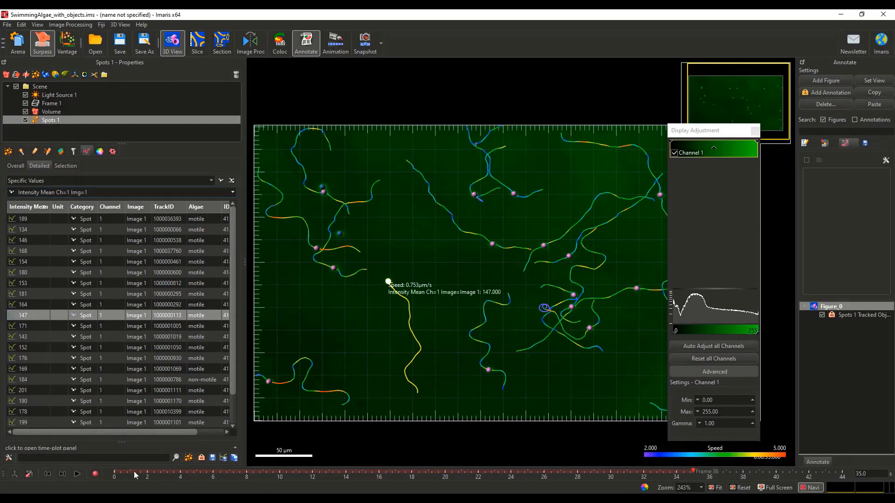
{"action": "left_click", "coordinate": [81, 474]}
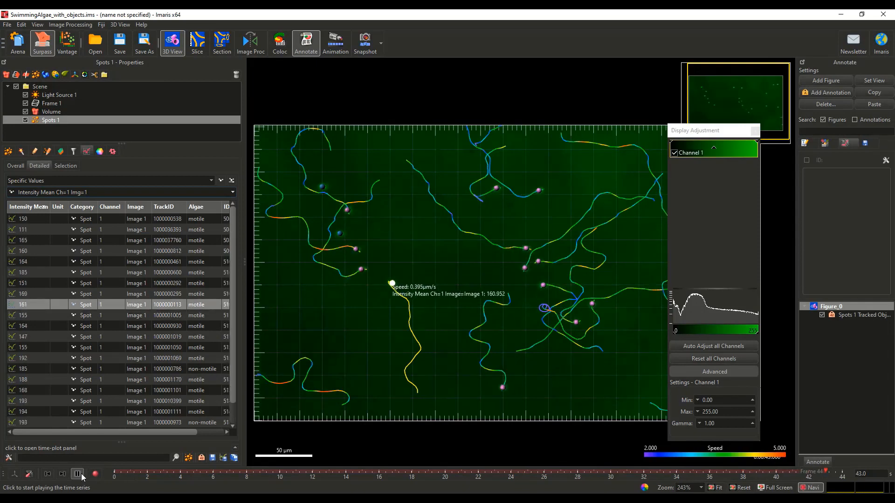
{"action": "left_click", "coordinate": [81, 473]}
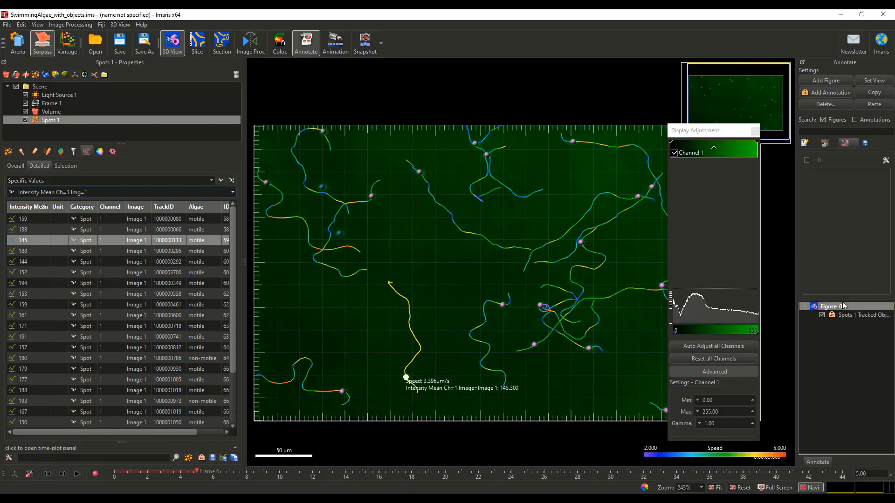
Style the tracked spot's annotation with an Arrow pointer and a text box, and place the box above the image
{"action": "left_click", "coordinate": [853, 315]}
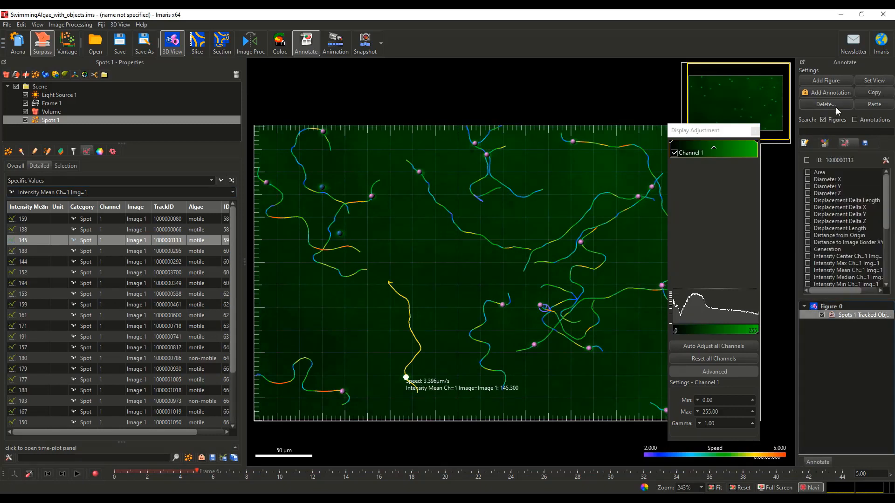
{"action": "left_click", "coordinate": [825, 146]}
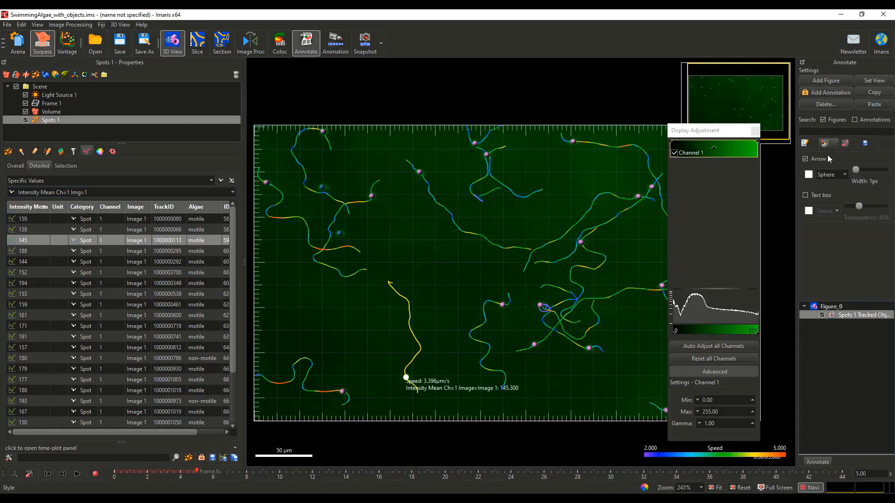
{"action": "left_click", "coordinate": [813, 197]}
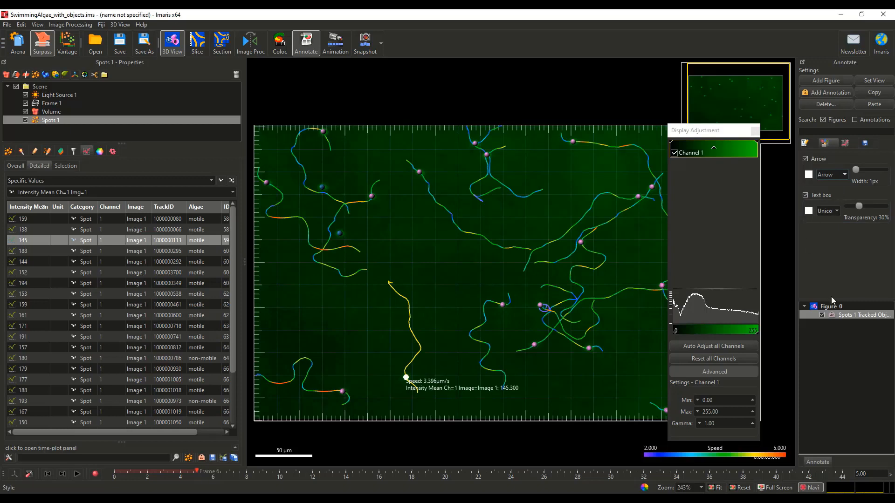
{"action": "left_click", "coordinate": [849, 316]}
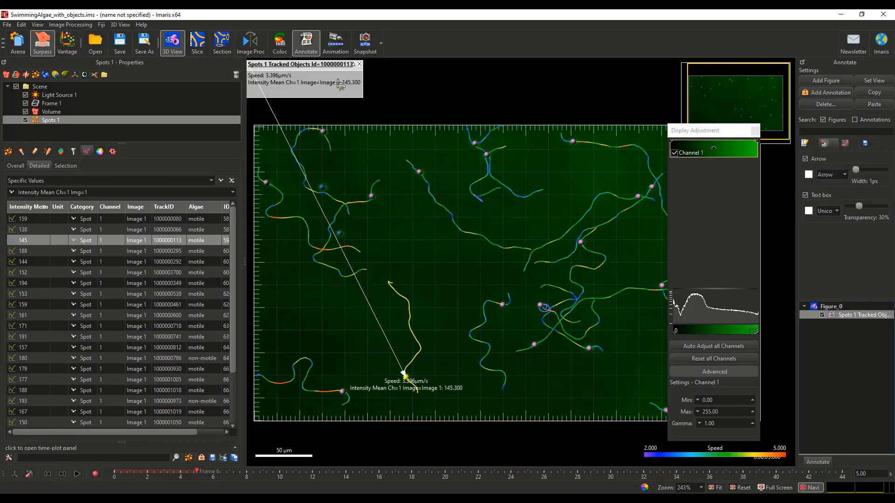
{"action": "left_click_drag", "start_coordinate": [328, 68], "coordinate": [588, 80]}
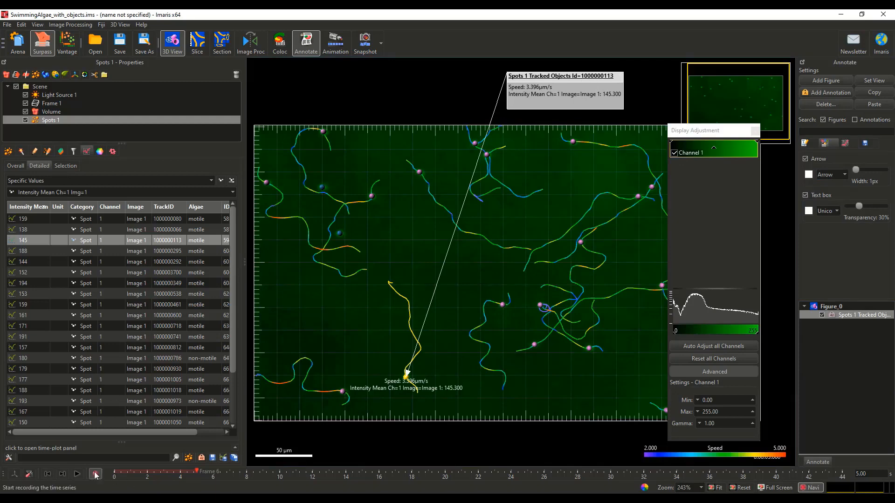
Play the time series with the volume tilted to follow the tracked spot's annotation, and stop it at 39.0 s
{"action": "left_click", "coordinate": [77, 474]}
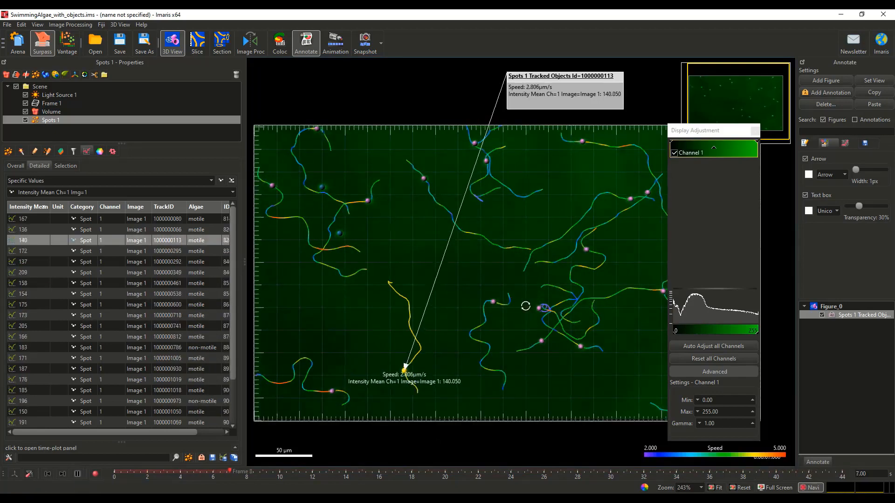
{"action": "left_click_drag", "start_coordinate": [525, 305], "coordinate": [542, 171]}
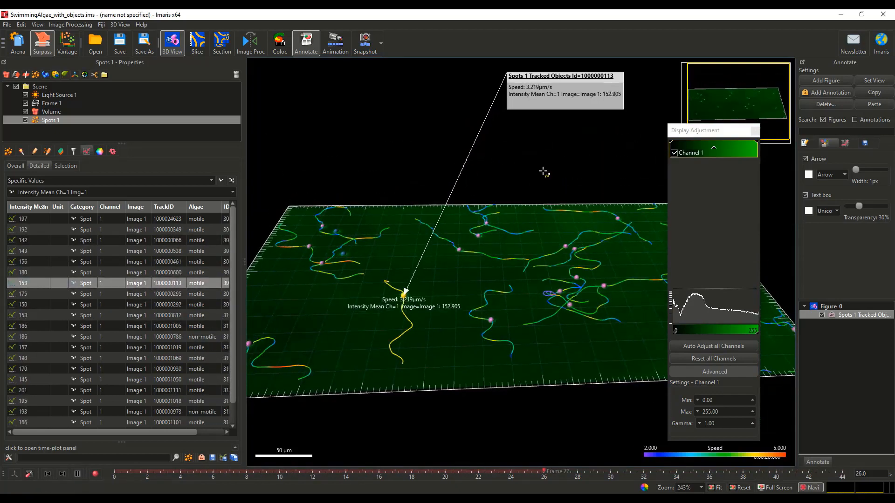
{"action": "left_click", "coordinate": [78, 475]}
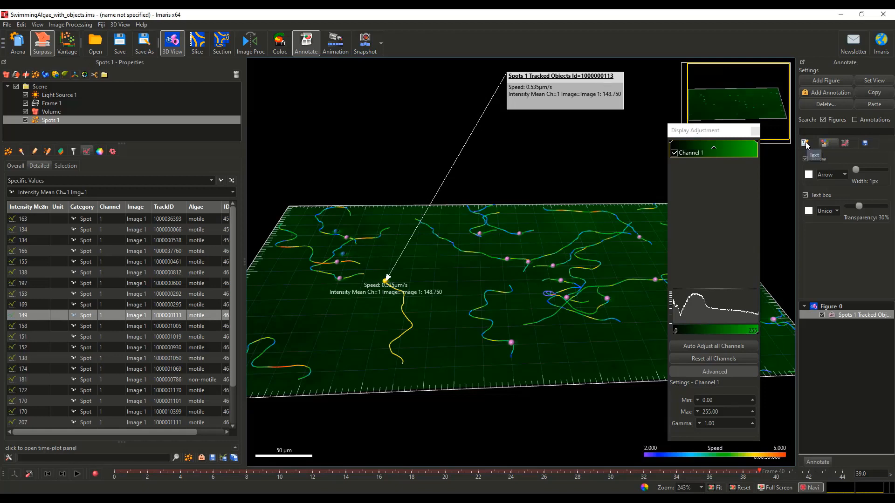
Add a second figure and place a new annotation with a text box on another motile spot's track
{"action": "left_click", "coordinate": [829, 82]}
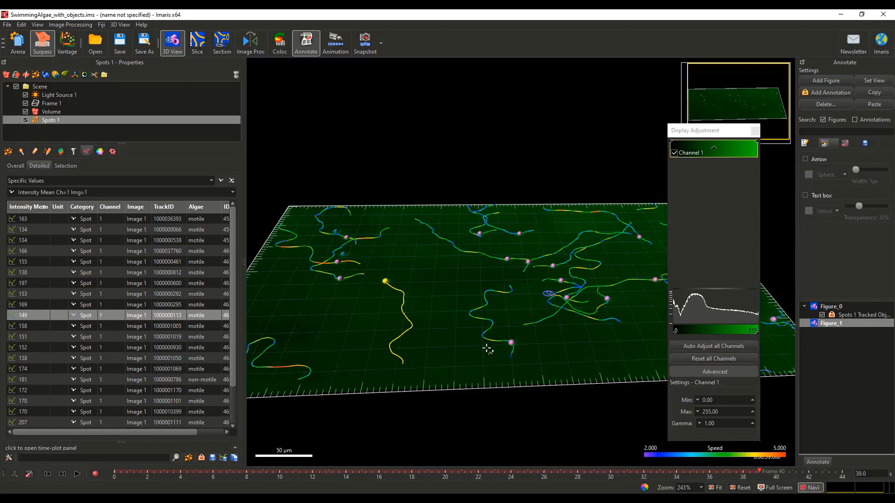
{"action": "scroll", "coordinate": [502, 326], "scroll_direction": "up", "scroll_amount": 5}
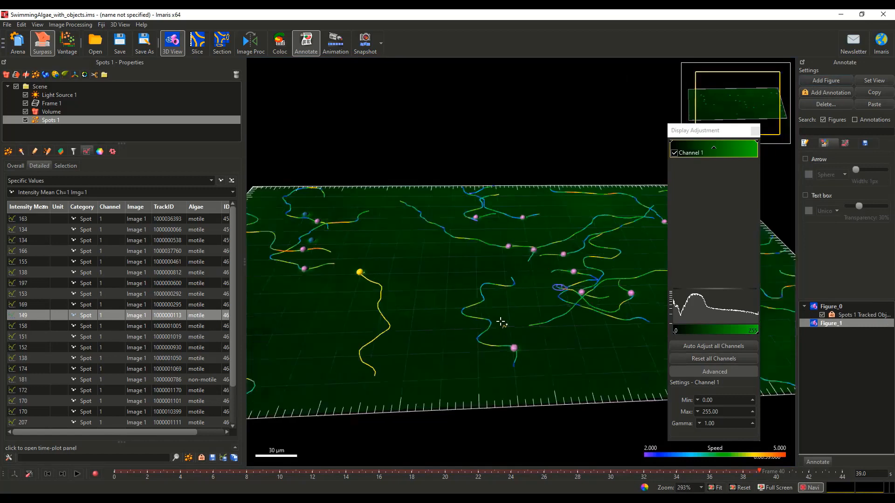
{"action": "left_click", "coordinate": [449, 313]}
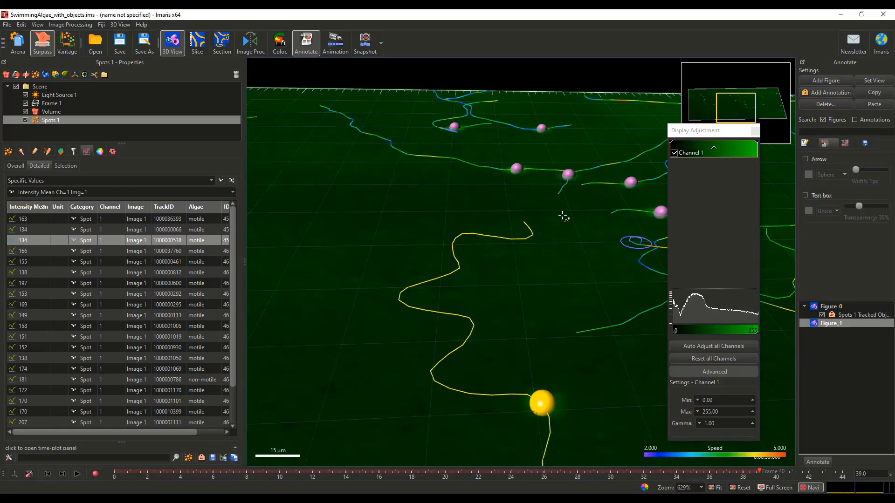
{"action": "left_click", "coordinate": [831, 92]}
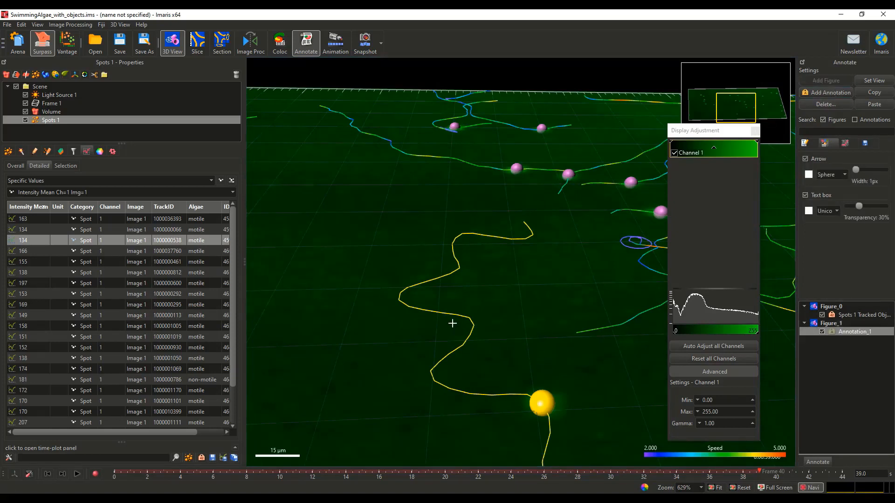
{"action": "left_click", "coordinate": [431, 311]}
{"action": "left_click_drag", "start_coordinate": [482, 165], "coordinate": [605, 214]}
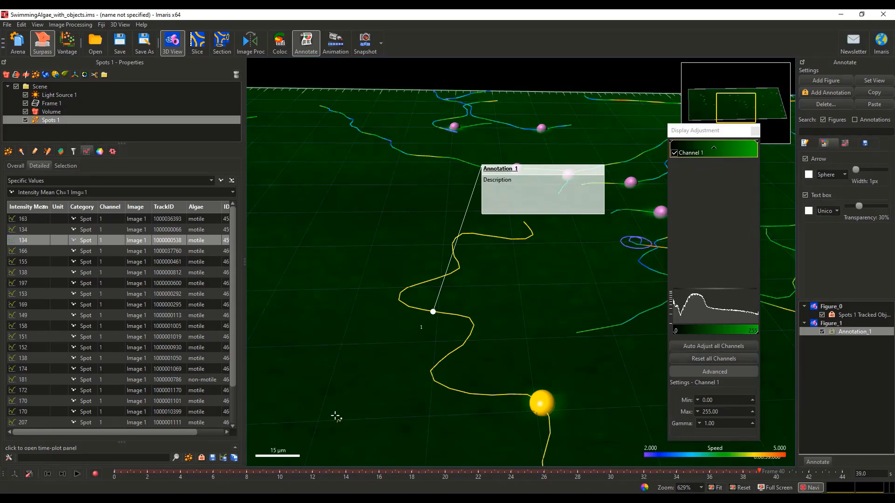
Change the new annotation's pointer style from Sphere to Arrow, with the surrounding tracks in view
{"action": "scroll", "coordinate": [386, 375], "scroll_direction": "down", "scroll_amount": 5}
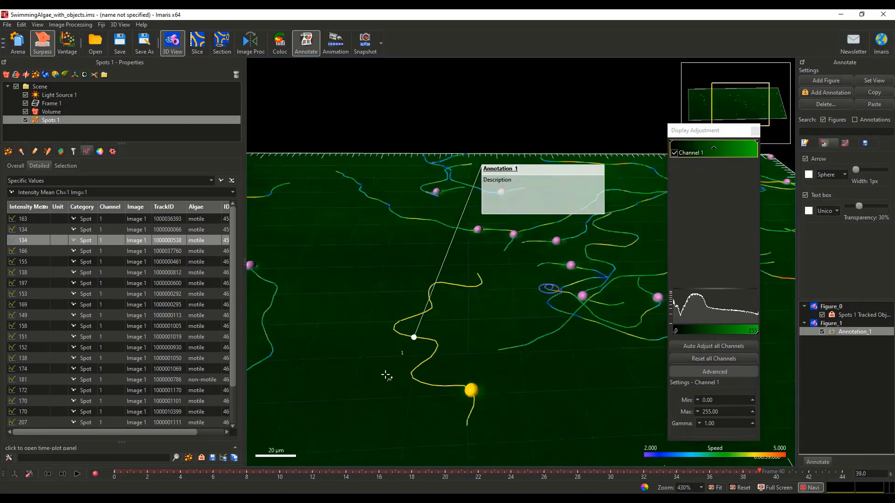
{"action": "scroll", "coordinate": [387, 374], "scroll_direction": "down", "scroll_amount": 2}
{"action": "scroll", "coordinate": [444, 375], "scroll_direction": "up", "scroll_amount": 1}
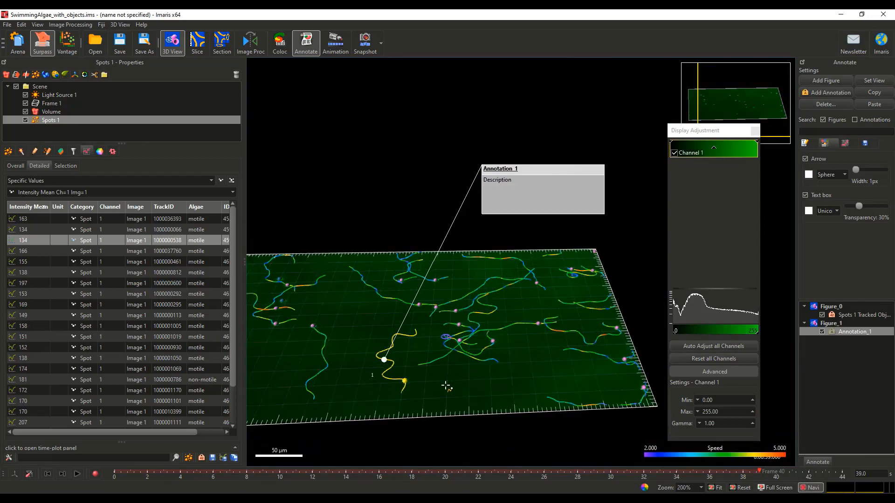
{"action": "left_click_drag", "start_coordinate": [471, 387], "coordinate": [545, 382]}
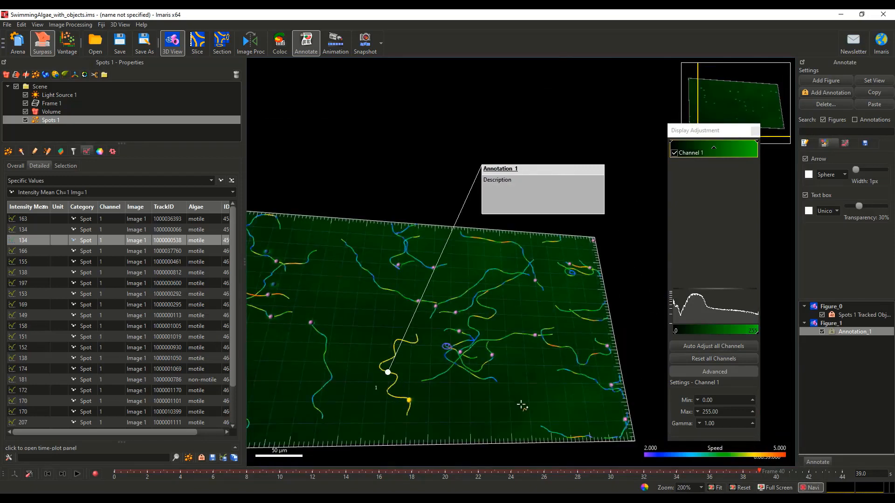
{"action": "left_click", "coordinate": [833, 176]}
{"action": "left_click", "coordinate": [832, 190]}
Title the new annotation "Track" with the description "Highlight", and move its text box above the whole image
{"action": "left_click", "coordinate": [805, 144]}
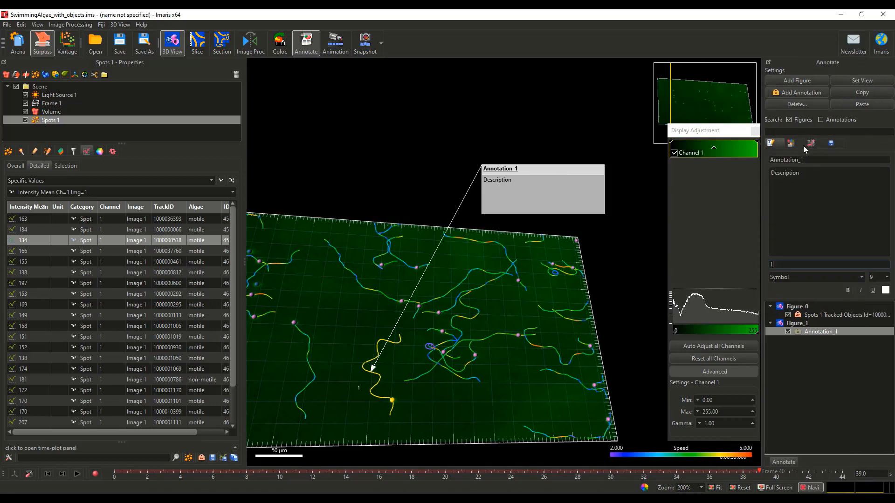
{"action": "left_click_drag", "start_coordinate": [810, 161], "coordinate": [762, 157]}
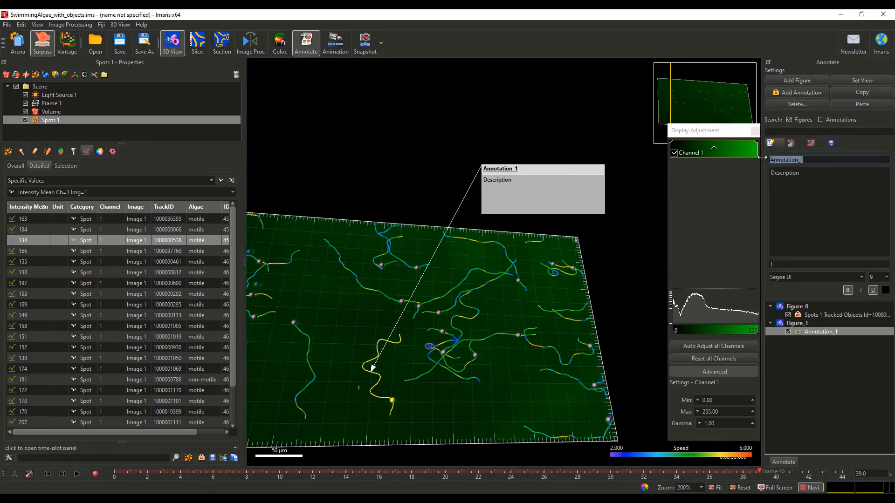
{"action": "type", "text": "Track"}
{"action": "left_click", "coordinate": [814, 172]}
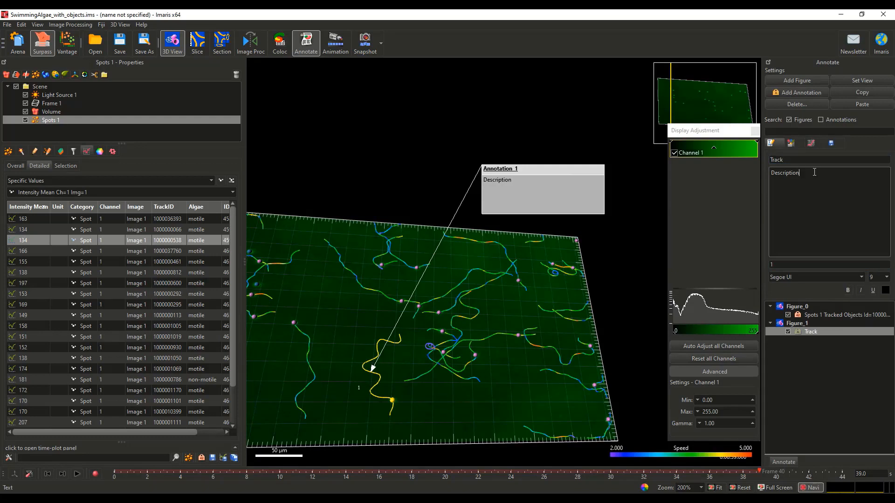
{"action": "left_click_drag", "start_coordinate": [813, 172], "coordinate": [767, 174]}
{"action": "type", "text": "Highlight"}
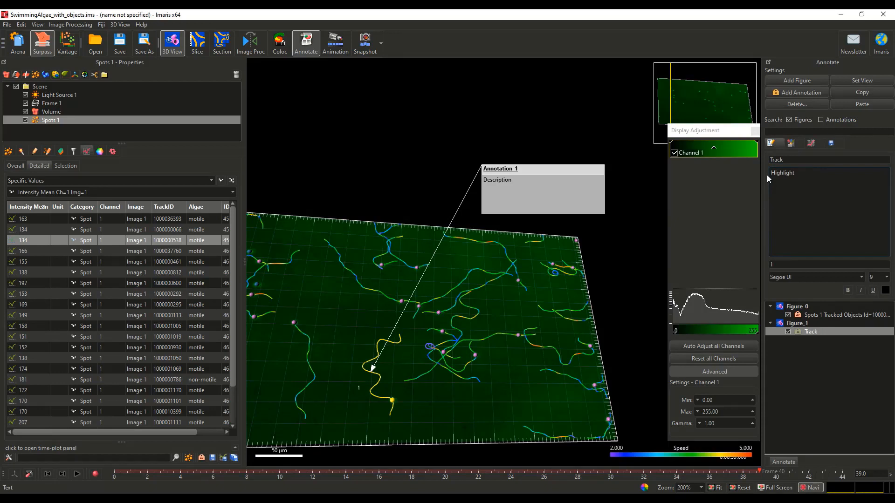
{"action": "left_click", "coordinate": [813, 352]}
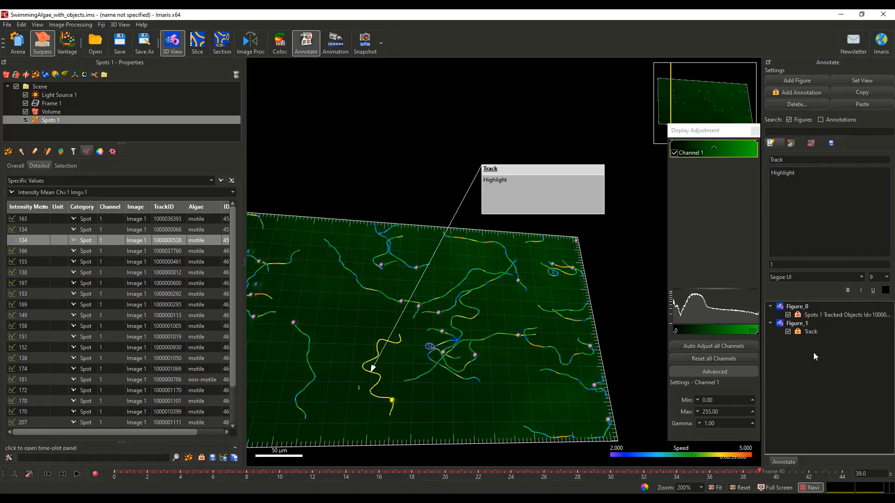
{"action": "mouse_move", "coordinate": [526, 170]}
{"action": "left_mouse_down"}
{"action": "mouse_move", "coordinate": [480, 140]}
{"action": "mouse_move", "coordinate": [487, 157]}
{"action": "left_mouse_up"}
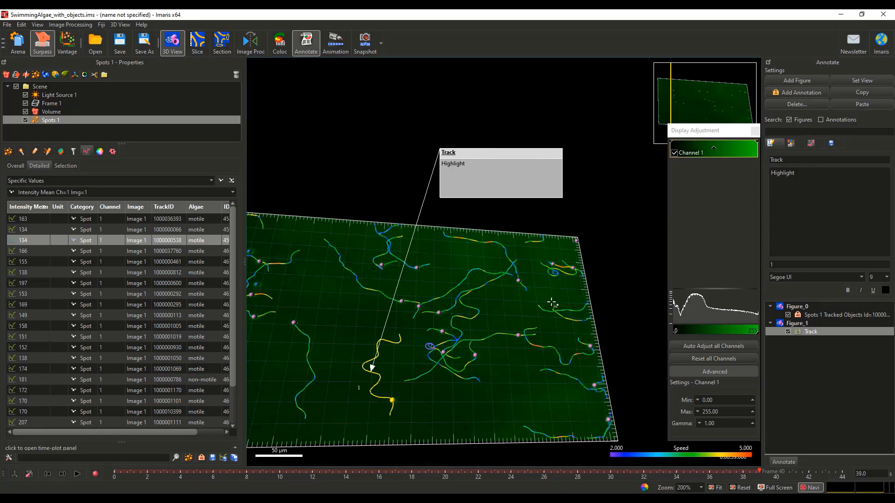
{"action": "scroll", "coordinate": [475, 293], "scroll_direction": "down", "scroll_amount": 3}
{"action": "right_click_drag", "start_coordinate": [492, 299], "coordinate": [523, 297]}
{"action": "left_click_drag", "start_coordinate": [459, 345], "coordinate": [460, 365]}
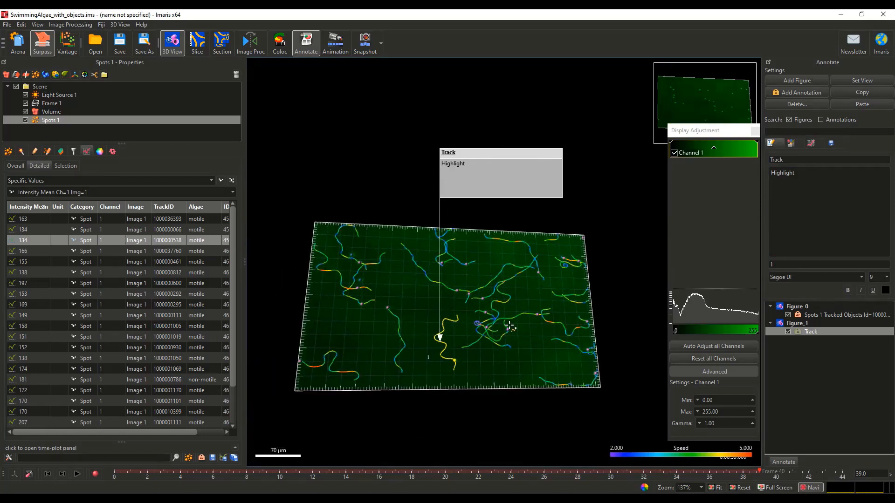
Return to the Arena without saving the changes to SwimmingAlgae_with_objects.ims and clear the file selection
{"action": "left_click", "coordinate": [18, 43]}
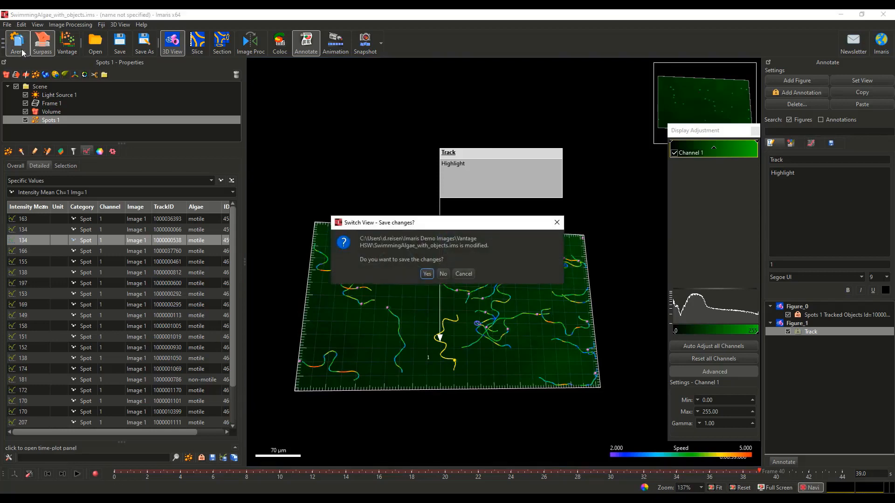
{"action": "left_click", "coordinate": [445, 274]}
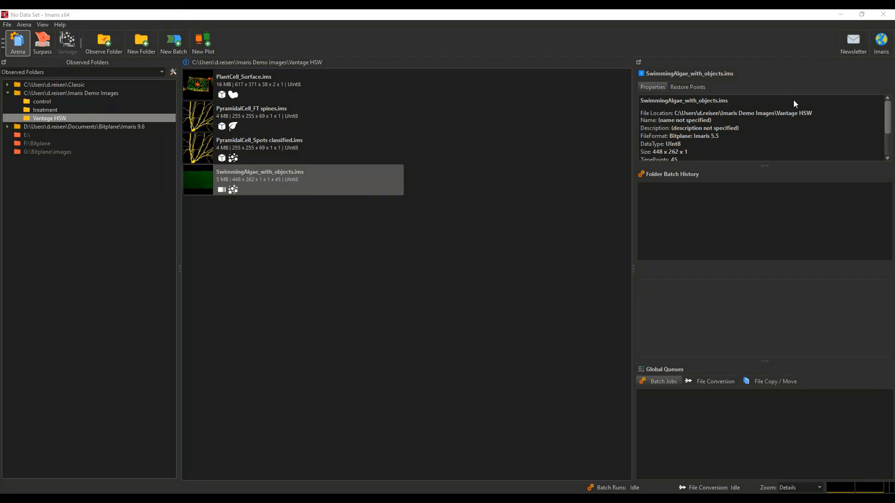
{"action": "left_click", "coordinate": [593, 190]}
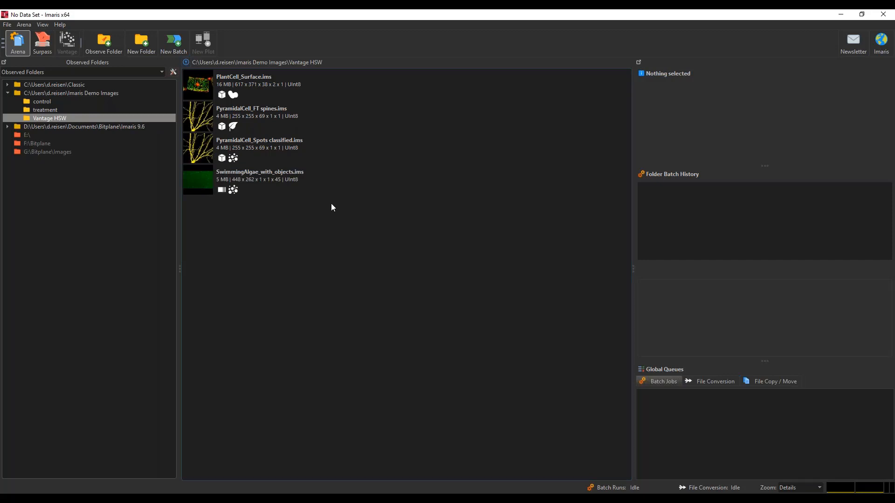
Open the control folder inside Imaris Demo Images and inspect the details of its first image file
{"action": "left_click", "coordinate": [73, 96]}
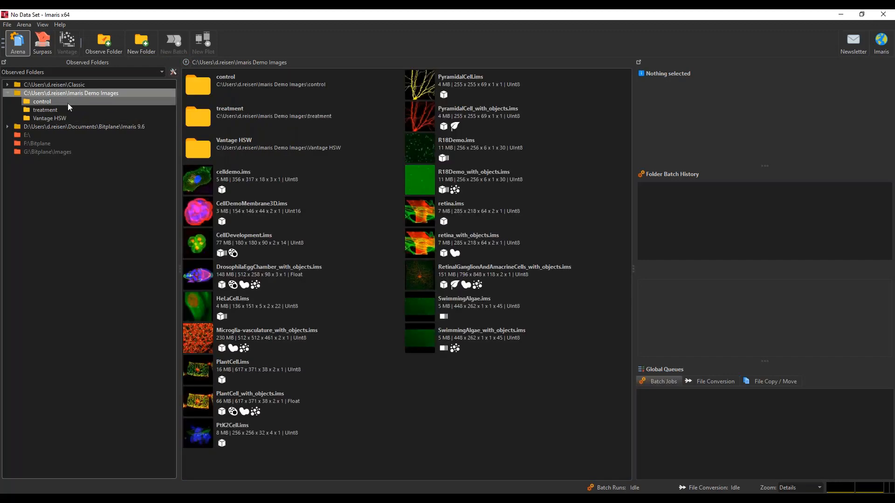
{"action": "left_click", "coordinate": [204, 92]}
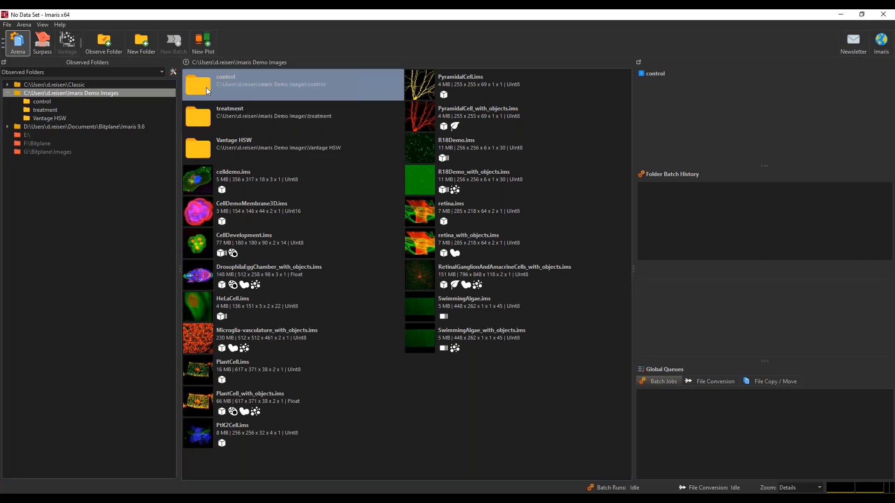
{"action": "double_click", "coordinate": [206, 87]}
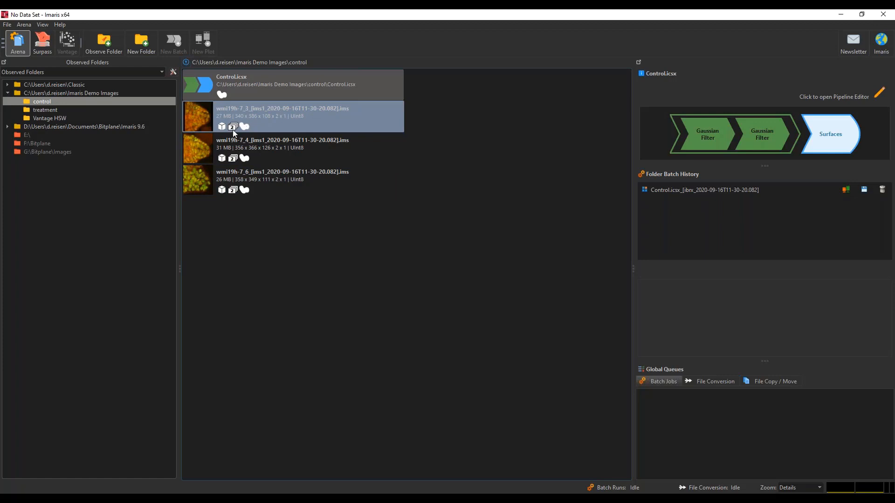
{"action": "mouse_move", "coordinate": [250, 127]}
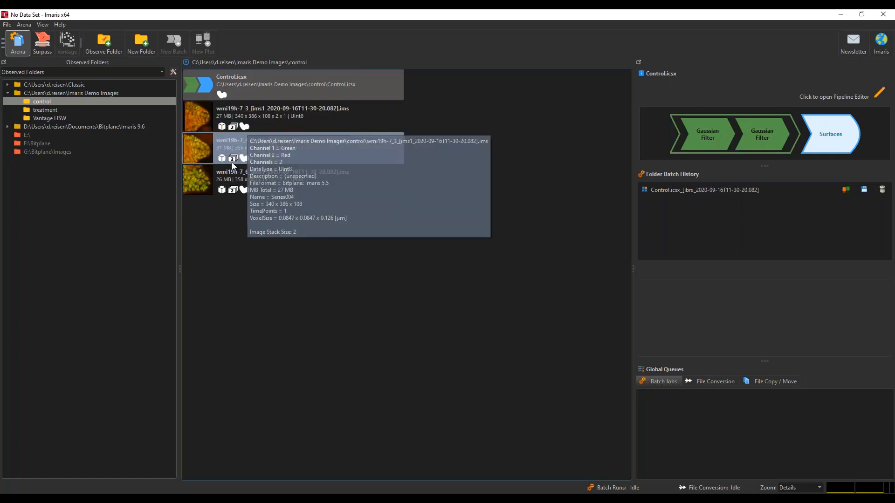
Inspect the details of the control folder's last image, and select the treatment and control folders together in Imaris Demo Images
{"action": "mouse_move", "coordinate": [247, 195]}
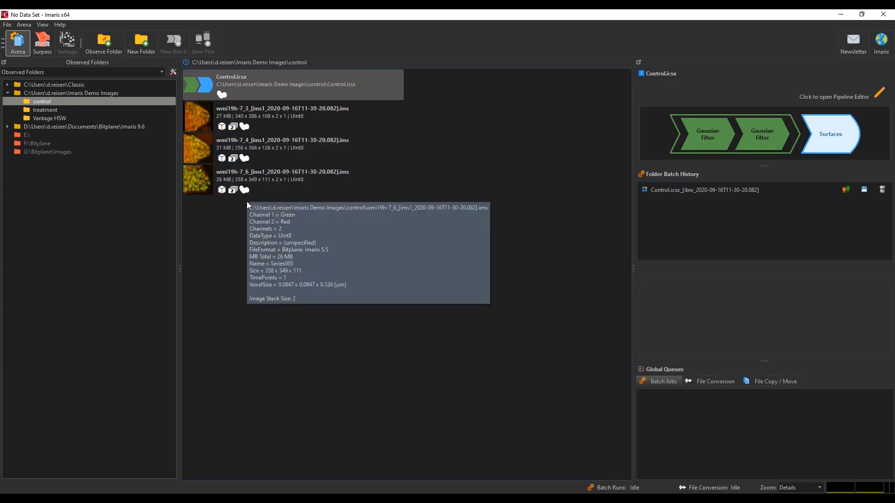
{"action": "mouse_move", "coordinate": [203, 100]}
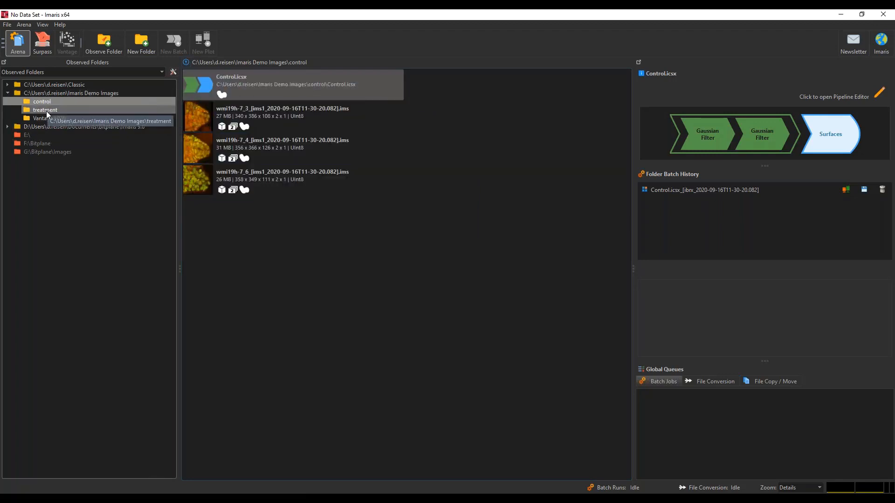
{"action": "left_click", "coordinate": [47, 94]}
{"action": "left_click", "coordinate": [193, 114]}
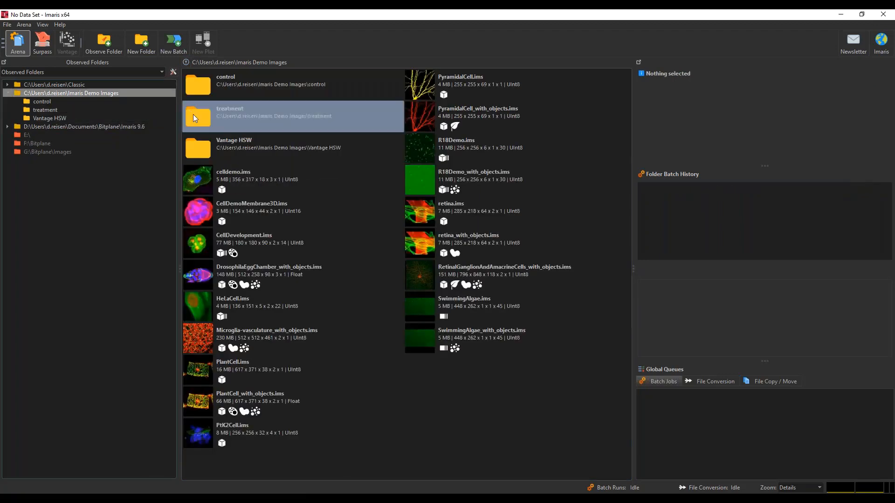
{"action": "left_click", "coordinate": [202, 93], "text": "ctrl"}
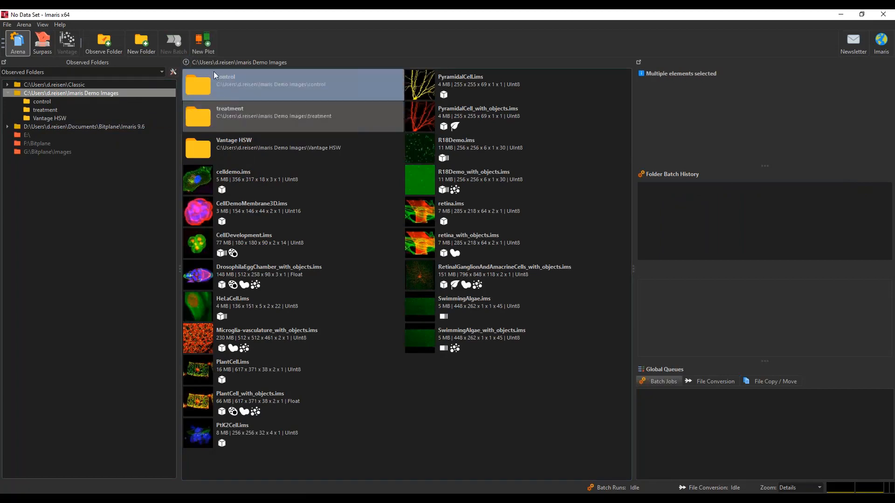
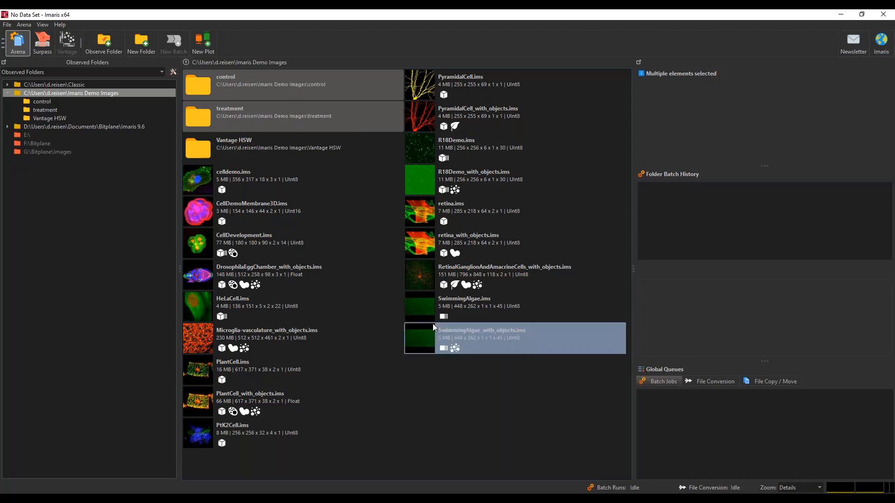
Open the image PyramidalCell_Spots classified.ims from the Vantage HSW folder
{"action": "left_click", "coordinate": [80, 122]}
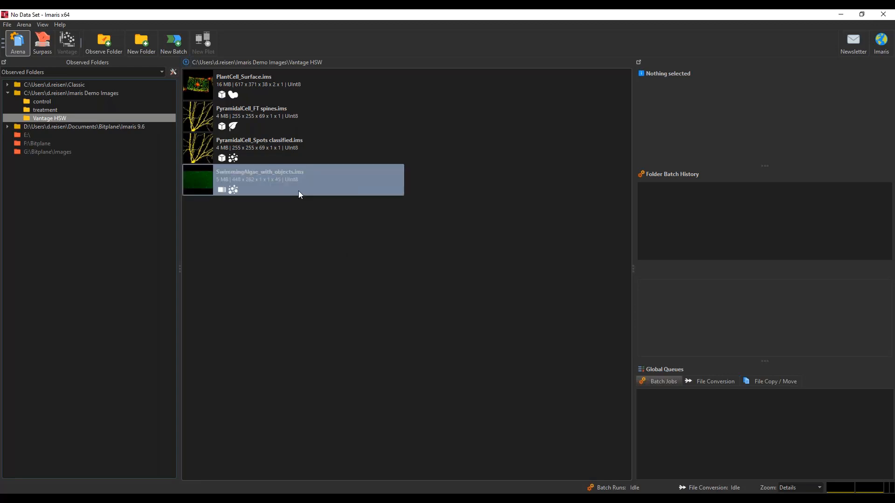
{"action": "mouse_move", "coordinate": [239, 94]}
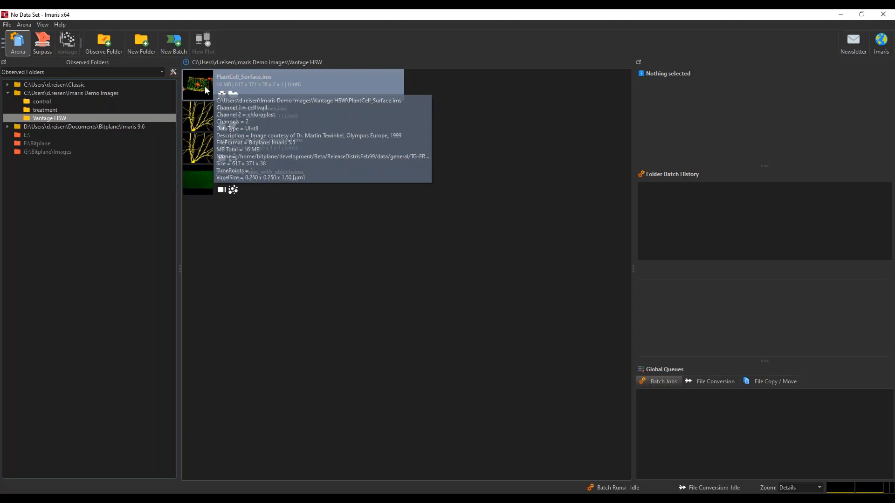
{"action": "double_click", "coordinate": [201, 152]}
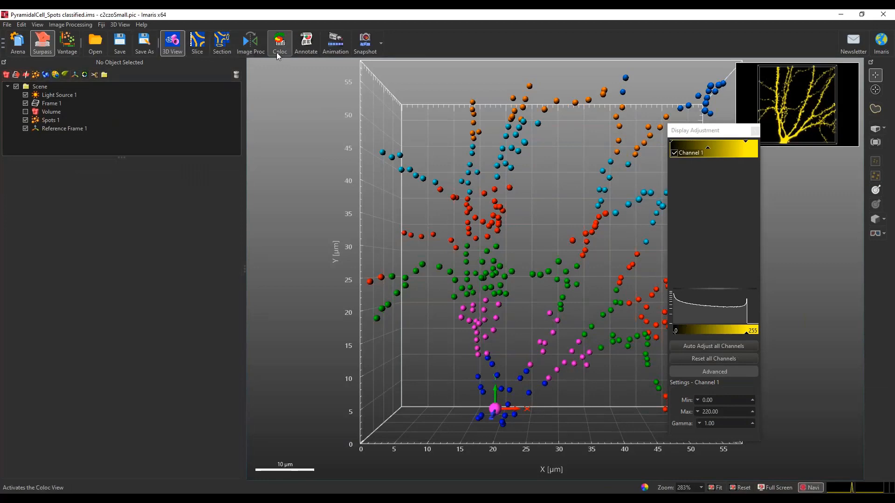
Switch to Vantage and show the classified spots as a 2D scatter plot and as a 1D box plot
{"action": "left_click", "coordinate": [78, 49]}
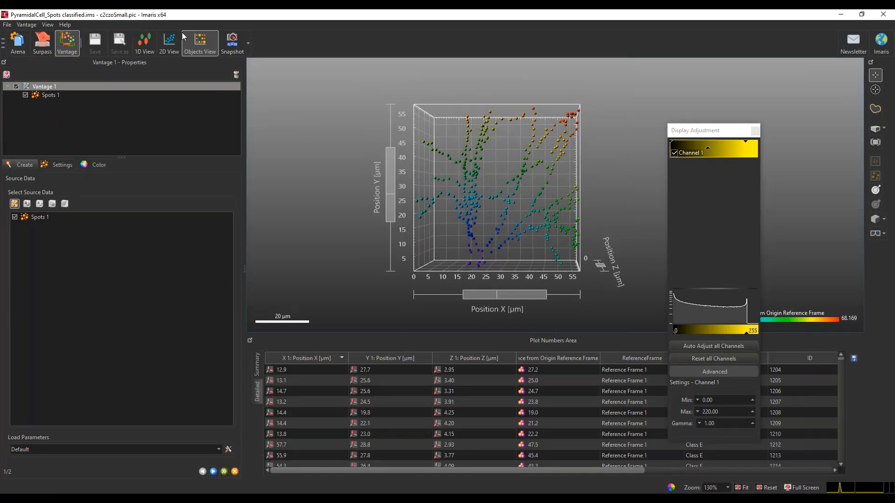
{"action": "left_click", "coordinate": [169, 50]}
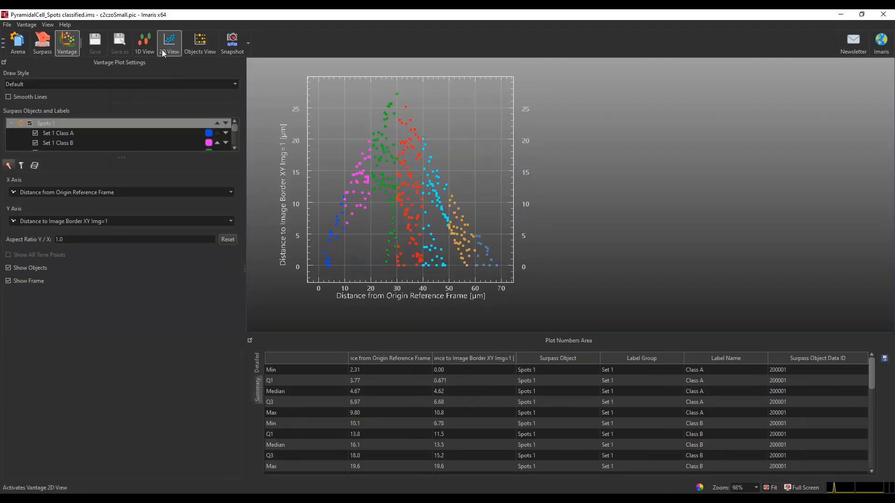
{"action": "left_click", "coordinate": [144, 49]}
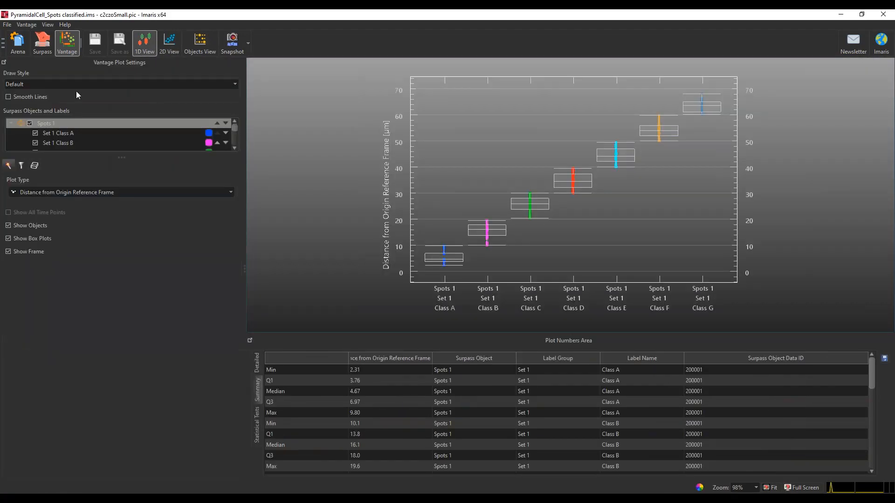
Change the 1D plot's draw style to Color Print and enable Smooth Lines, checking the lines at different magnifications
{"action": "left_click", "coordinate": [26, 84]}
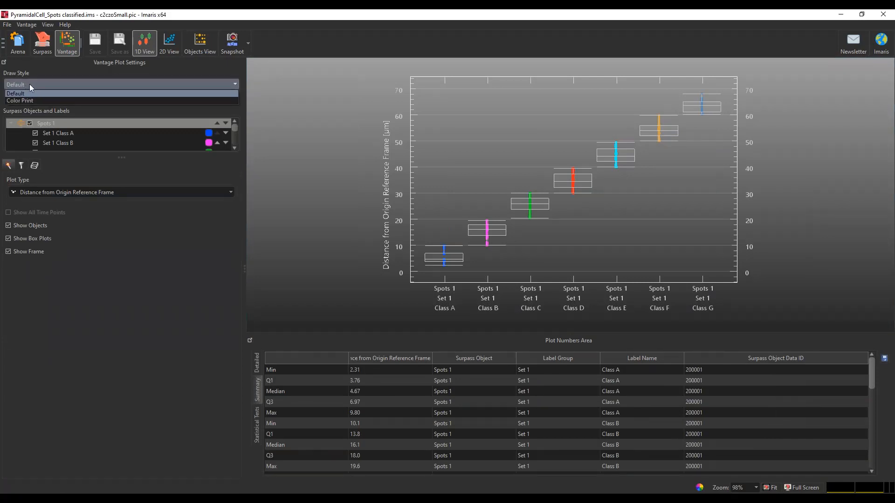
{"action": "left_click", "coordinate": [28, 93]}
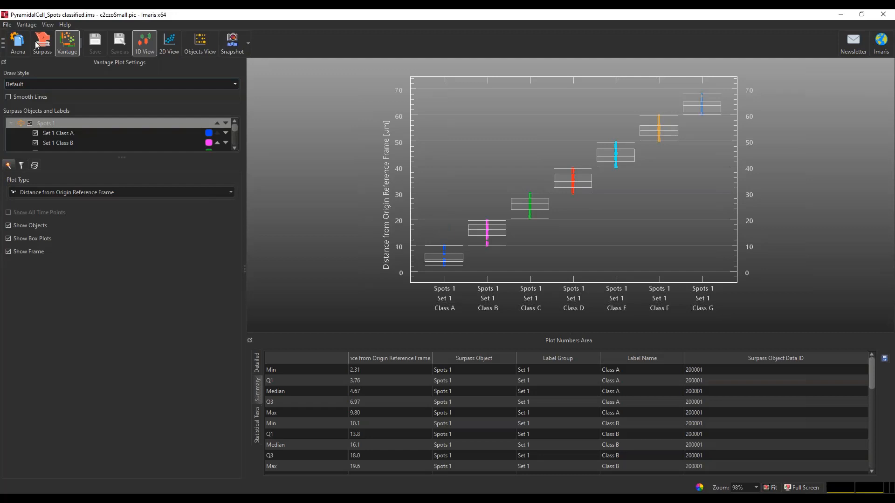
{"action": "left_click", "coordinate": [53, 85]}
{"action": "left_click", "coordinate": [42, 101]}
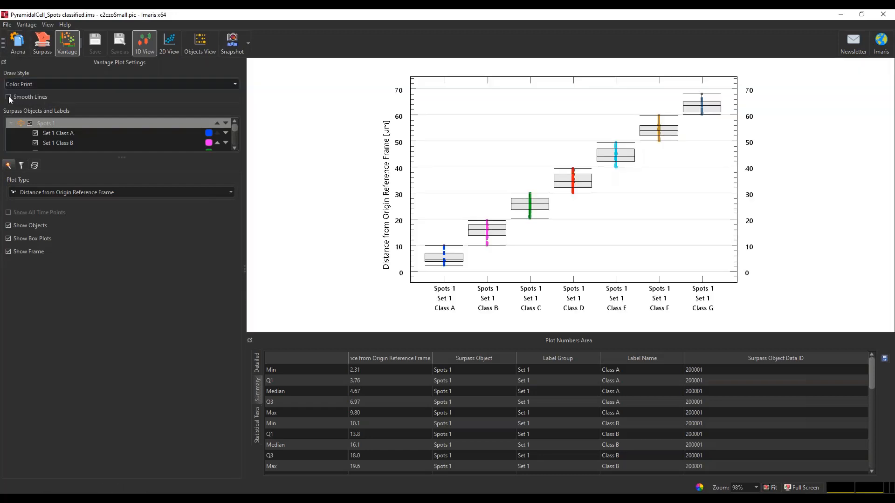
{"action": "left_click", "coordinate": [9, 97]}
{"action": "scroll", "coordinate": [397, 146], "scroll_direction": "up", "scroll_amount": 5}
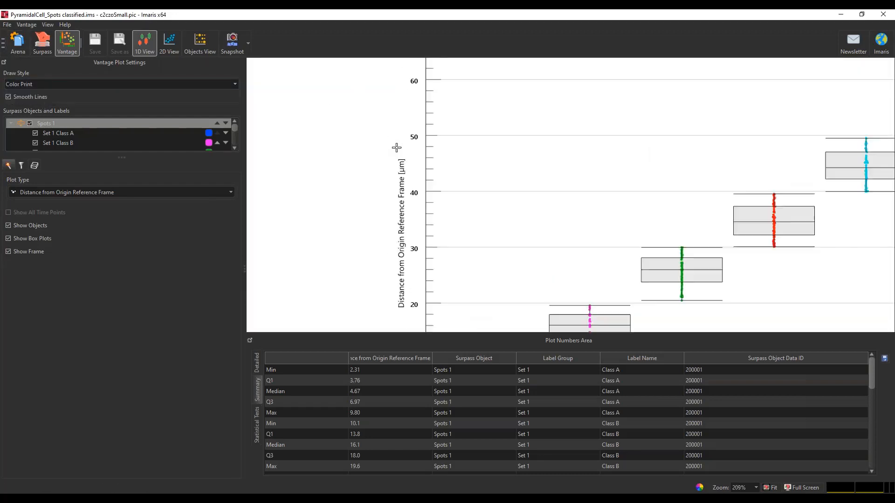
{"action": "scroll", "coordinate": [437, 140], "scroll_direction": "down", "scroll_amount": 8}
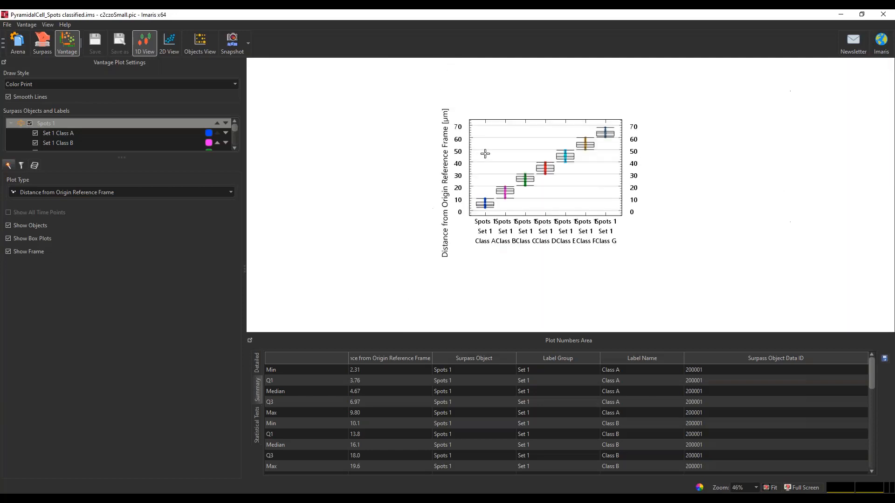
{"action": "scroll", "coordinate": [555, 168], "scroll_direction": "up", "scroll_amount": 2}
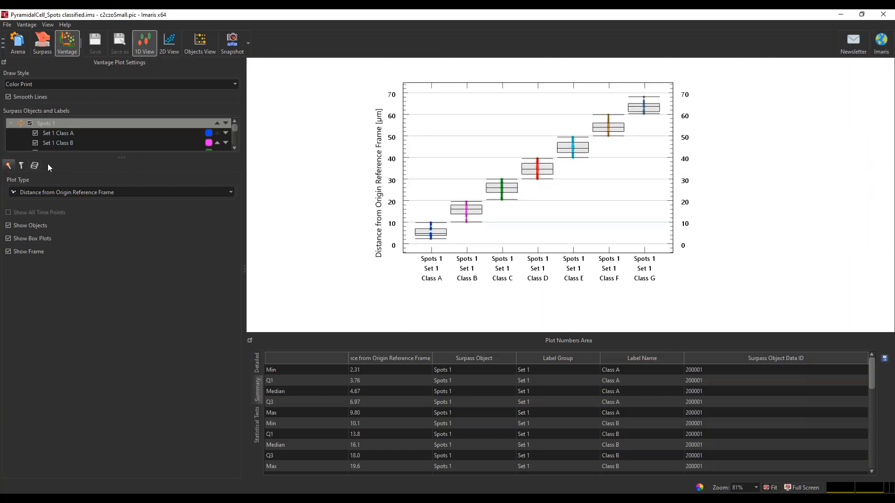
Try font size 36 on the 1D plot's axis labels and settle on size 18
{"action": "left_click", "coordinate": [34, 166]}
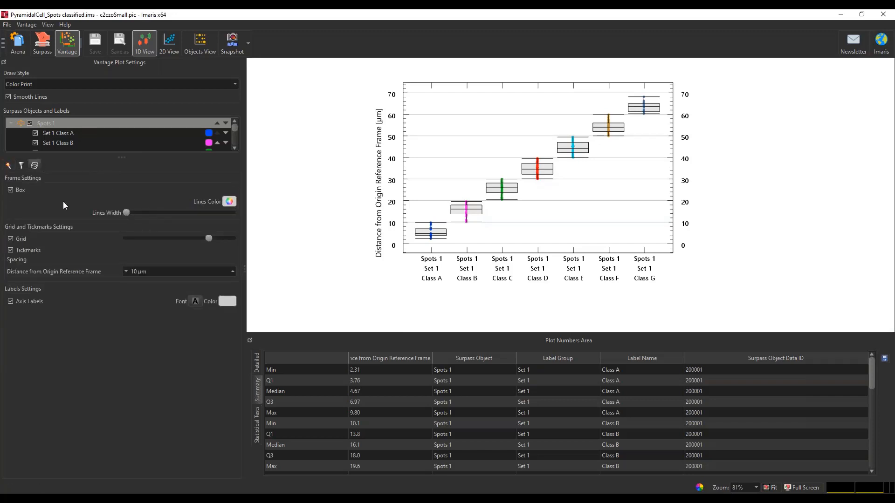
{"action": "left_click", "coordinate": [15, 189]}
{"action": "left_click", "coordinate": [196, 302]}
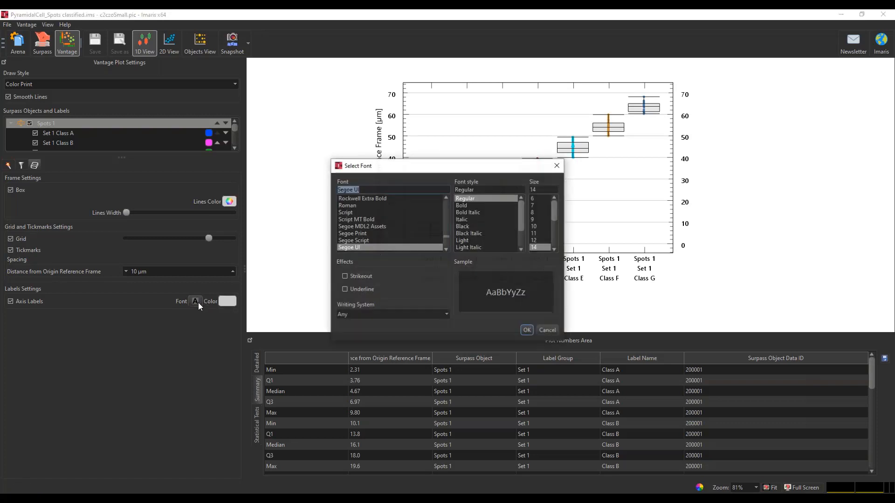
{"action": "left_click", "coordinate": [540, 233]}
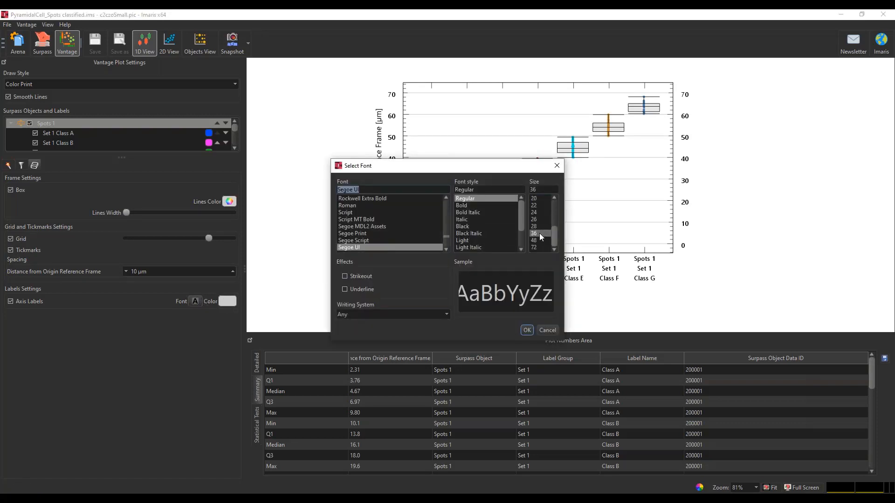
{"action": "left_click", "coordinate": [526, 330]}
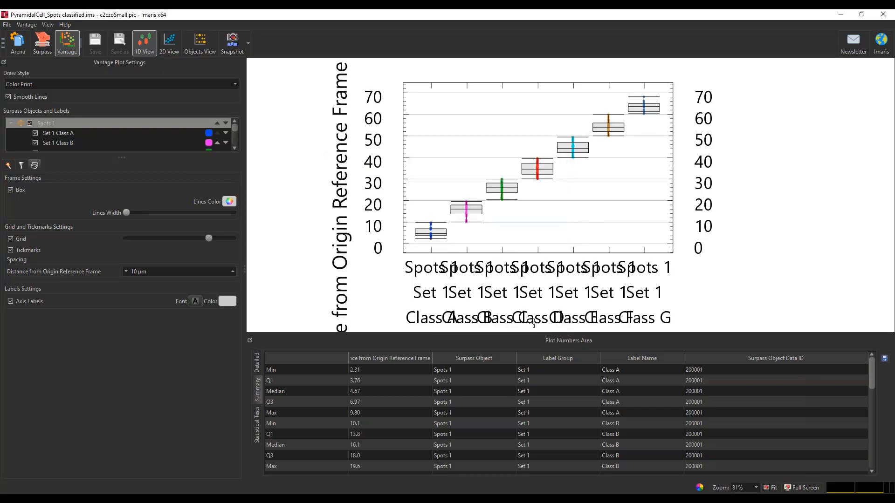
{"action": "left_click", "coordinate": [196, 302]}
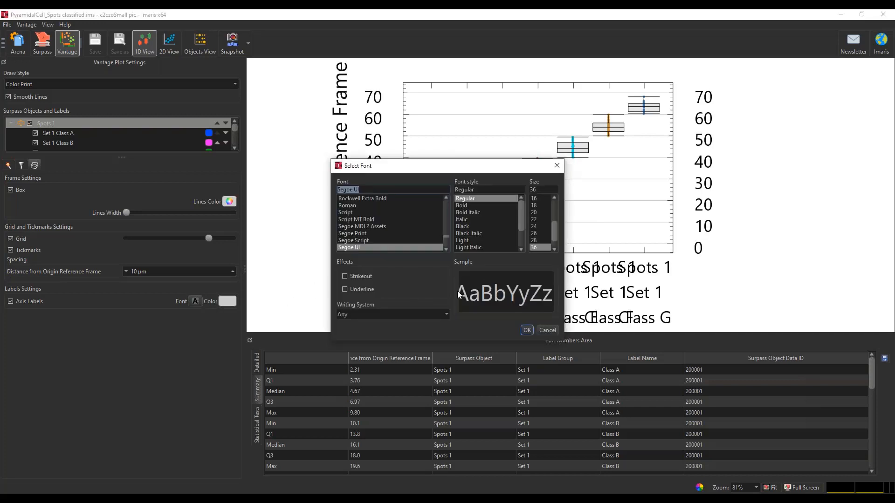
{"action": "left_click", "coordinate": [540, 205]}
{"action": "left_click", "coordinate": [526, 330]}
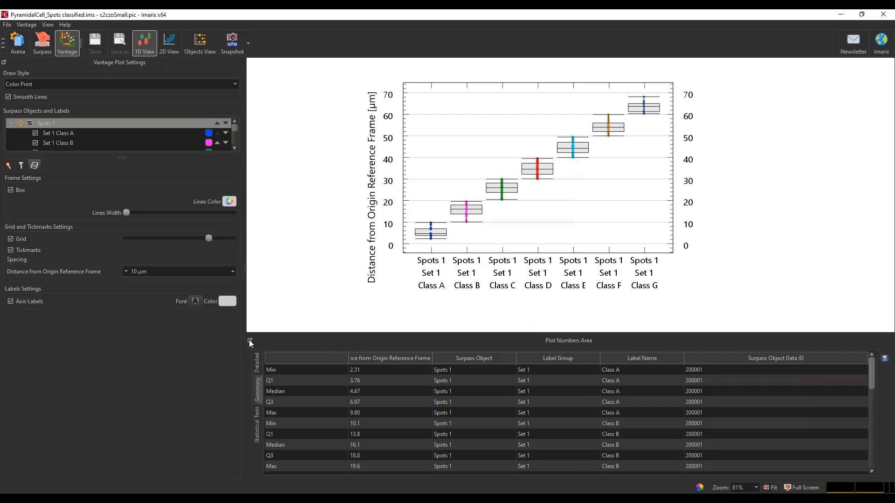
Set the 1D plot's axis label color to blue
{"action": "left_click", "coordinate": [230, 300]}
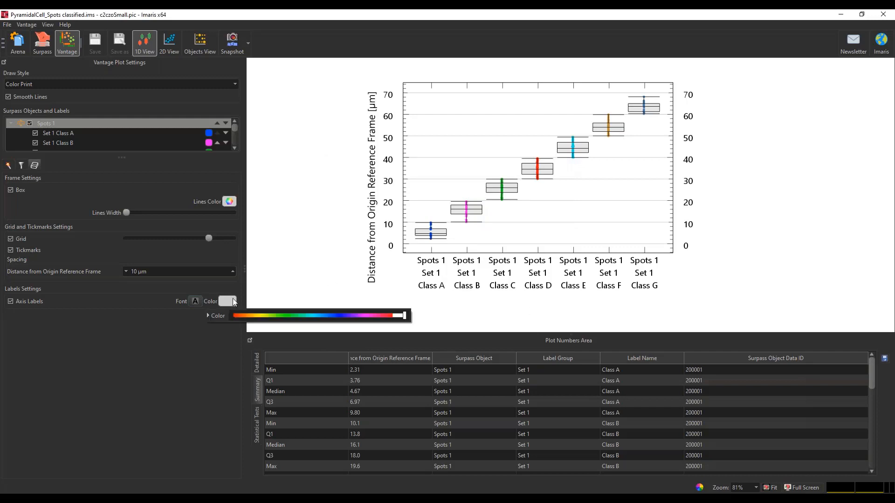
{"action": "left_click", "coordinate": [340, 316]}
{"action": "left_click", "coordinate": [163, 309]}
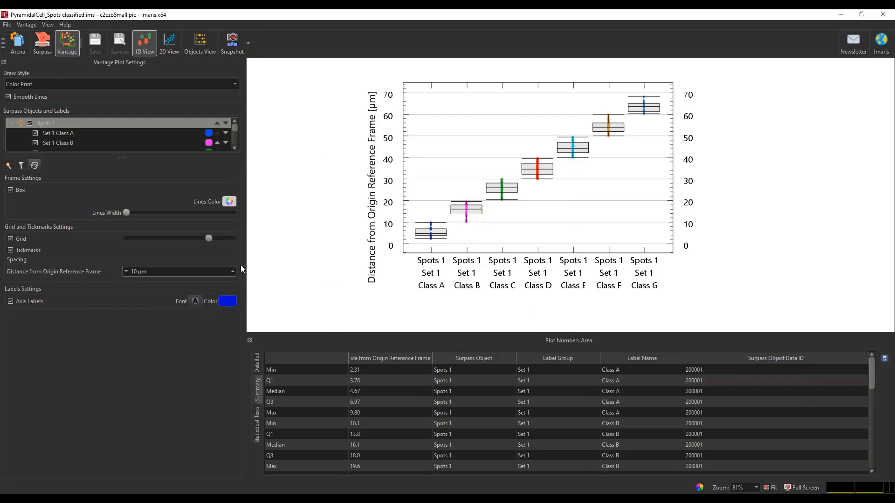
Set the 1D plot frame's line color to light blue and change it to teal
{"action": "left_click", "coordinate": [229, 202]}
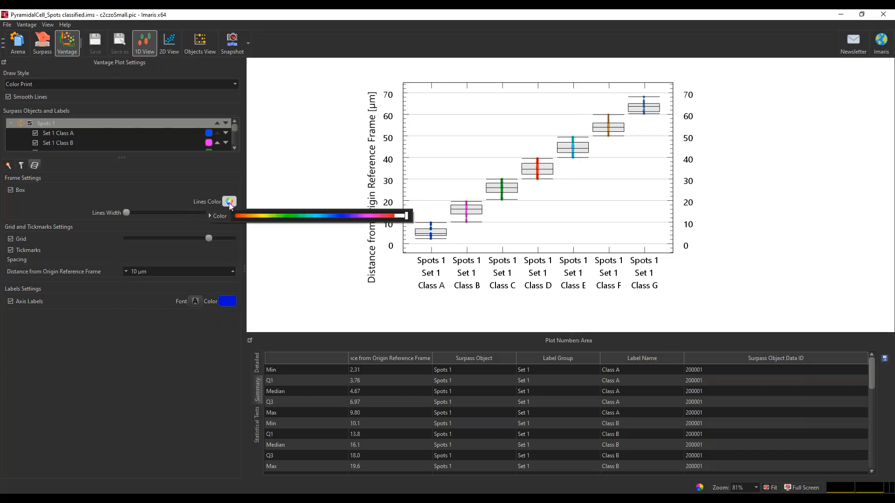
{"action": "left_click", "coordinate": [324, 216]}
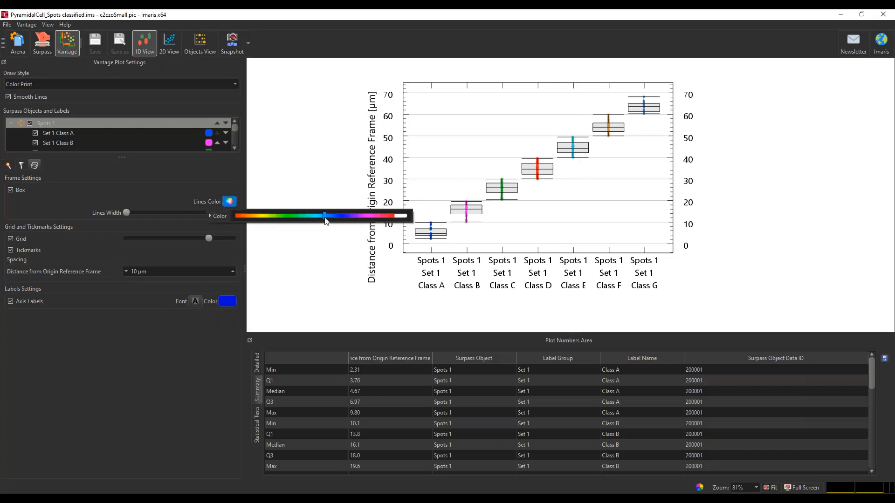
{"action": "left_click", "coordinate": [156, 190]}
{"action": "left_click", "coordinate": [229, 202]}
{"action": "left_click", "coordinate": [309, 216]}
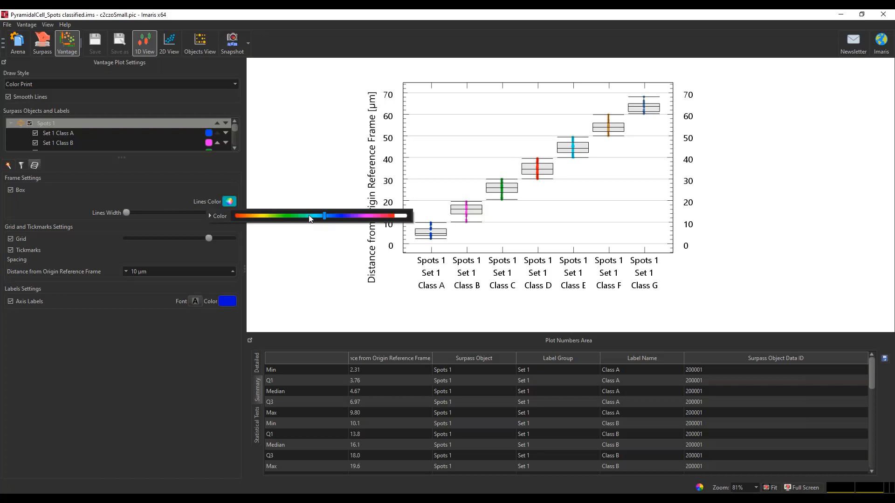
Switch to the 3D objects view, complete the creation of Vantage 1 with its default source data, and show its frame settings
{"action": "left_click", "coordinate": [200, 46]}
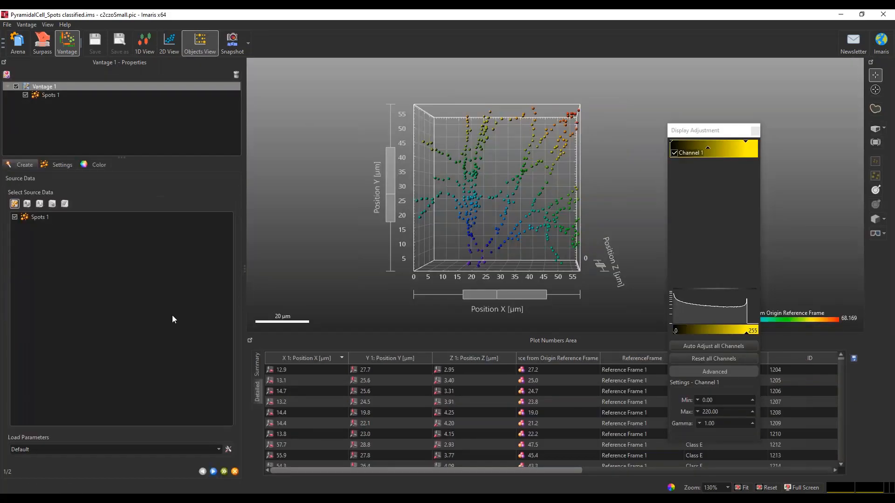
{"action": "left_click", "coordinate": [225, 471]}
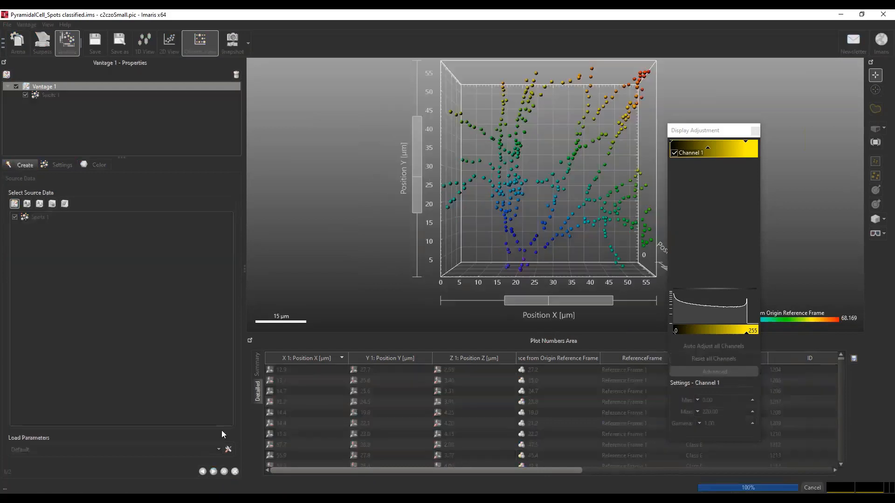
{"action": "left_click", "coordinate": [61, 165]}
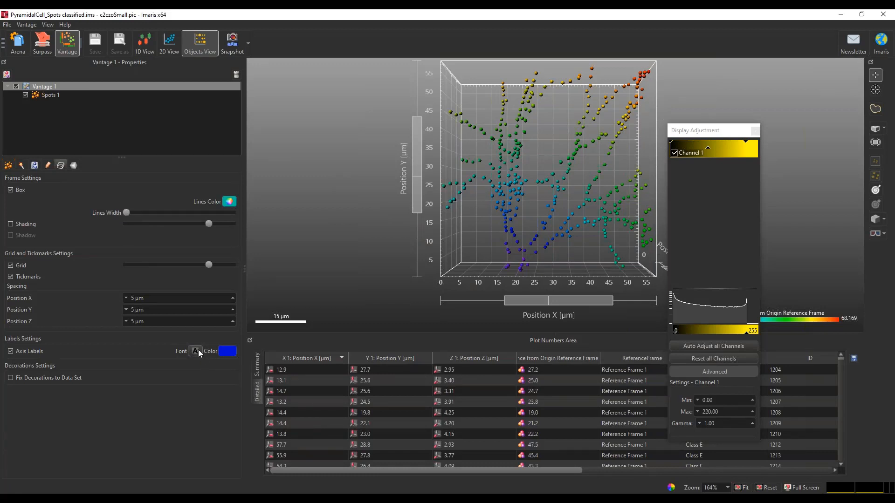
Try Shading and Shadow on the Vantage 1 frame, view the rotated plot, and turn both options back off
{"action": "left_click", "coordinate": [21, 265]}
{"action": "left_click", "coordinate": [22, 264]}
{"action": "left_click", "coordinate": [21, 278]}
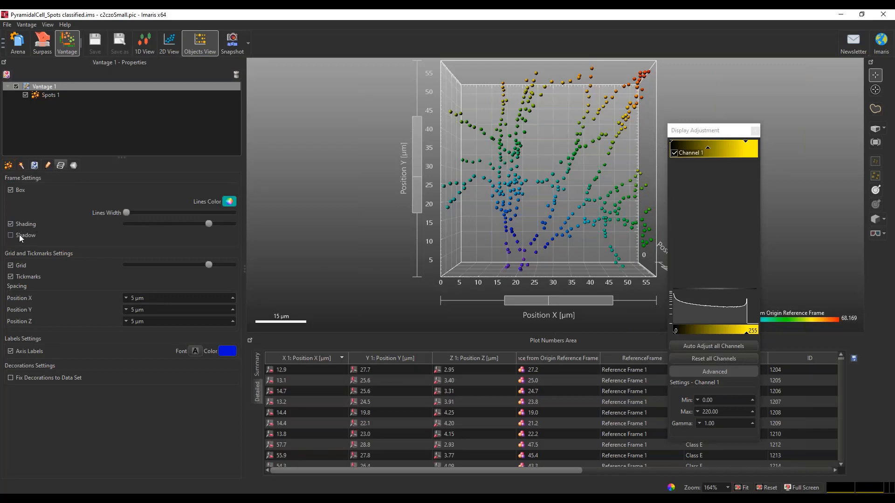
{"action": "left_click", "coordinate": [19, 235]}
{"action": "left_click_drag", "start_coordinate": [527, 206], "coordinate": [518, 172]}
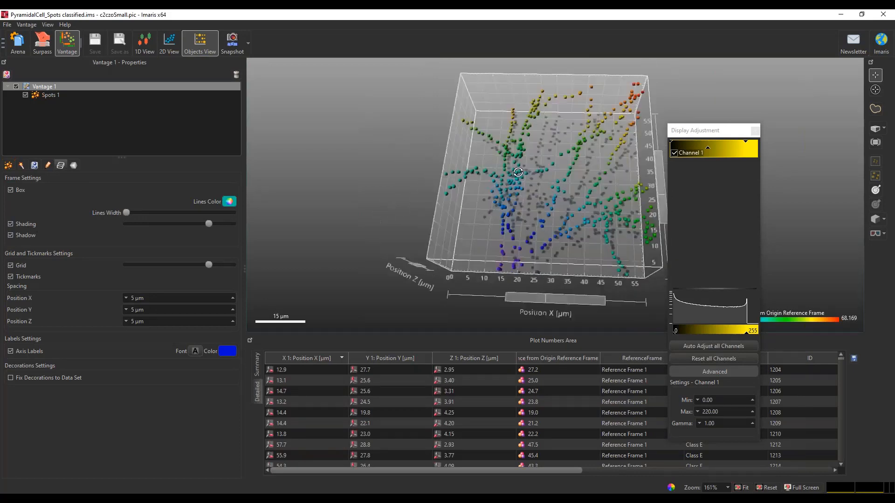
{"action": "left_click", "coordinate": [16, 235]}
{"action": "left_click", "coordinate": [15, 222]}
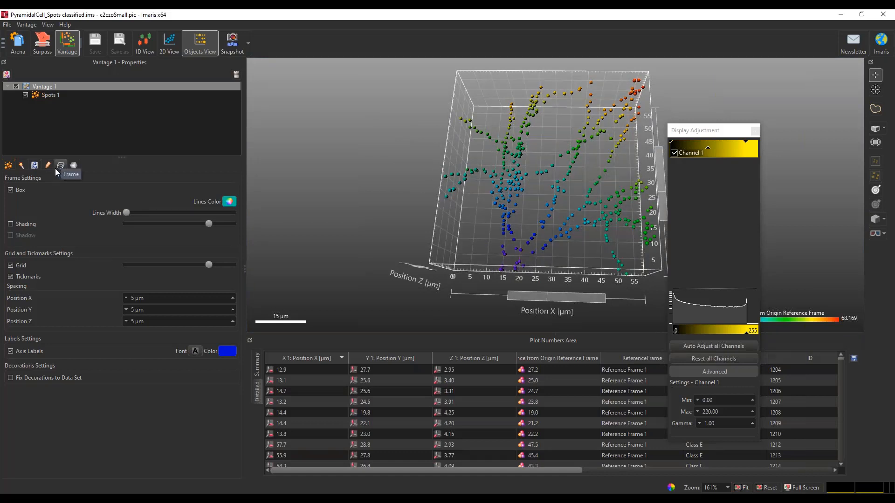
Show Vantage 1's dimension settings and examine the Position X and Position Y axes on the 3D plot
{"action": "left_click", "coordinate": [47, 165]}
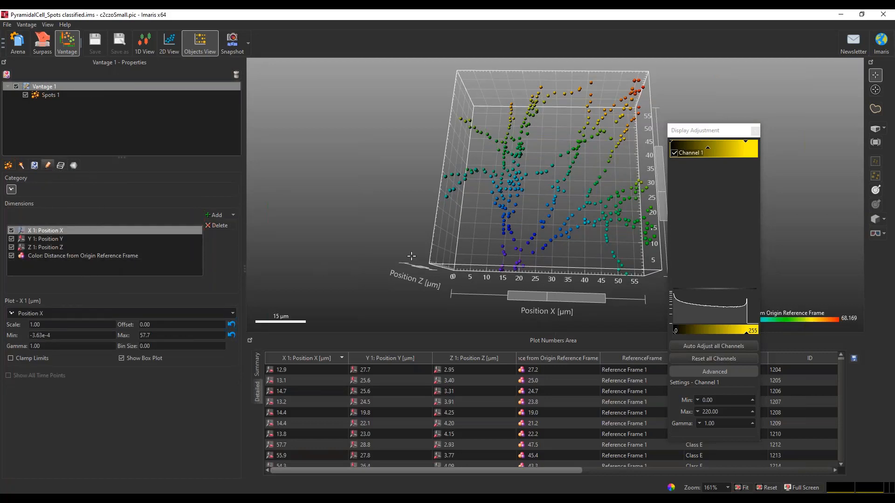
{"action": "scroll", "coordinate": [453, 239], "scroll_direction": "up", "scroll_amount": 2}
{"action": "scroll", "coordinate": [453, 239], "scroll_direction": "up", "scroll_amount": 2}
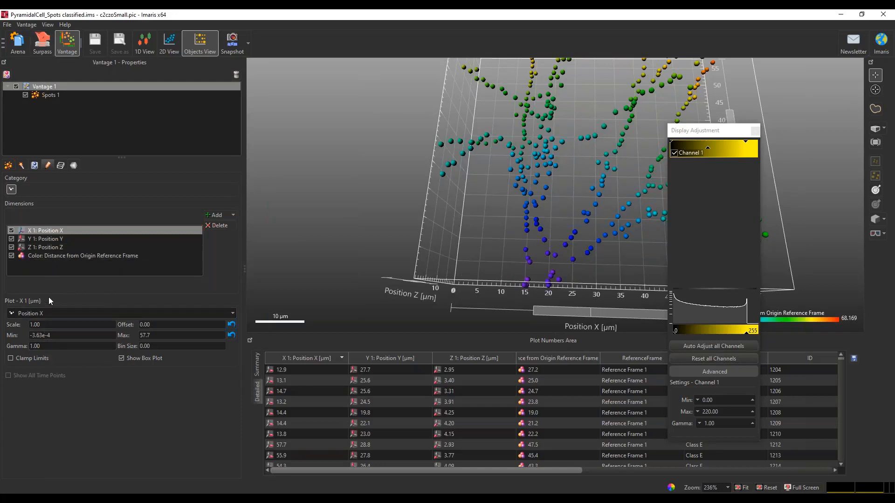
{"action": "left_click", "coordinate": [56, 239]}
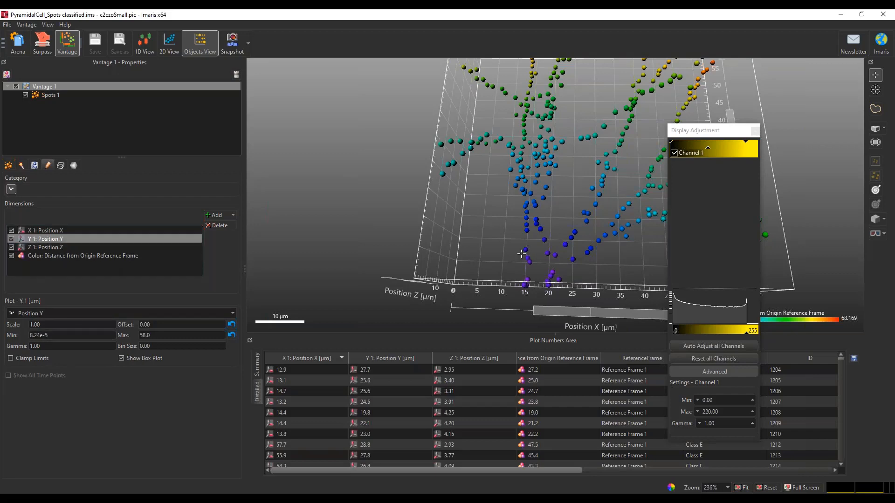
{"action": "scroll", "coordinate": [506, 260], "scroll_direction": "up", "scroll_amount": 3}
{"action": "left_click_drag", "start_coordinate": [519, 244], "coordinate": [541, 210]}
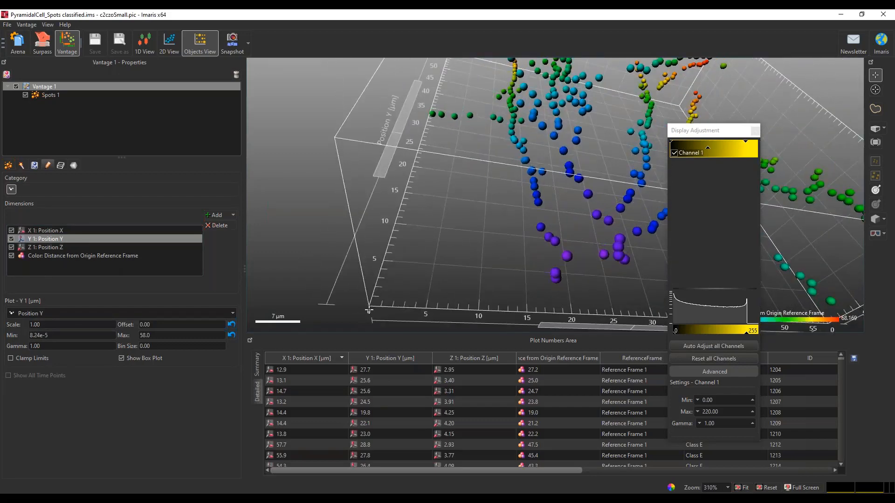
{"action": "scroll", "coordinate": [485, 259], "scroll_direction": "down", "scroll_amount": 2}
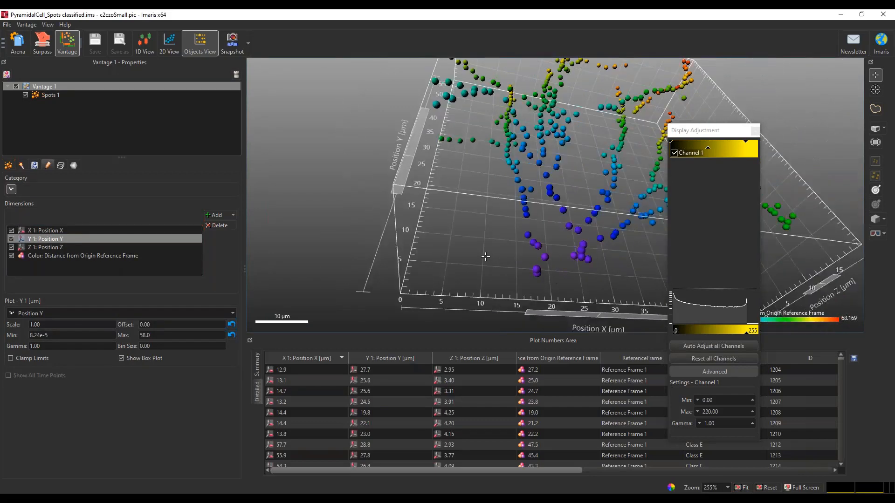
{"action": "mouse_move", "coordinate": [485, 256]}
{"action": "left_mouse_down"}
{"action": "mouse_move", "coordinate": [449, 232]}
{"action": "mouse_move", "coordinate": [460, 250]}
{"action": "mouse_move", "coordinate": [471, 247]}
{"action": "left_mouse_up"}
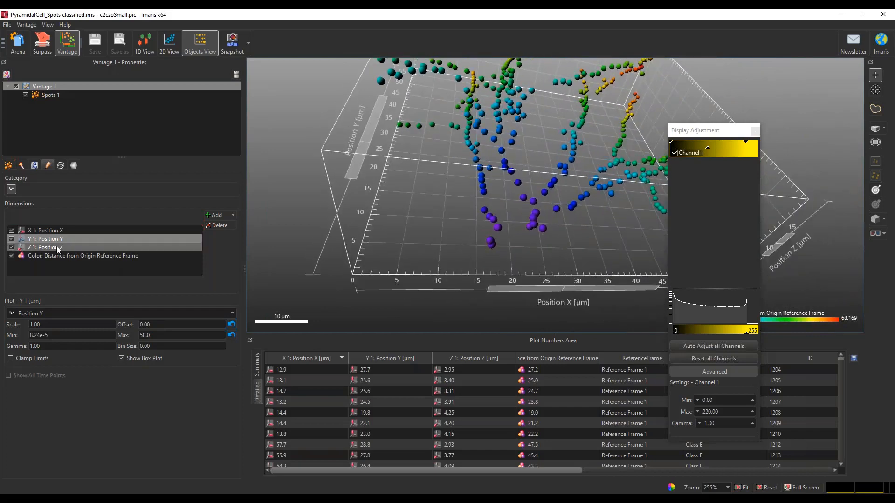
Set the Position X dimension's offset to -10.0 and inspect the shifted plot
{"action": "left_click", "coordinate": [51, 231]}
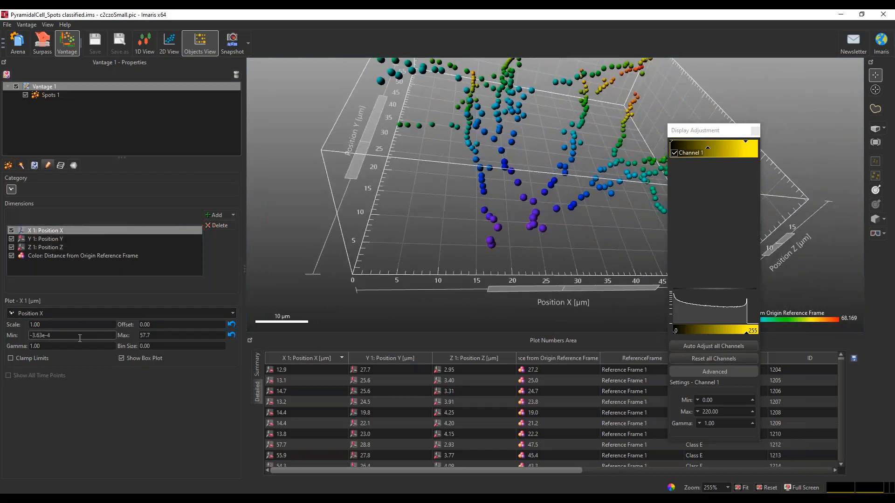
{"action": "left_click", "coordinate": [141, 324]}
{"action": "type", "text": "1"}
{"action": "key", "text": "Return"}
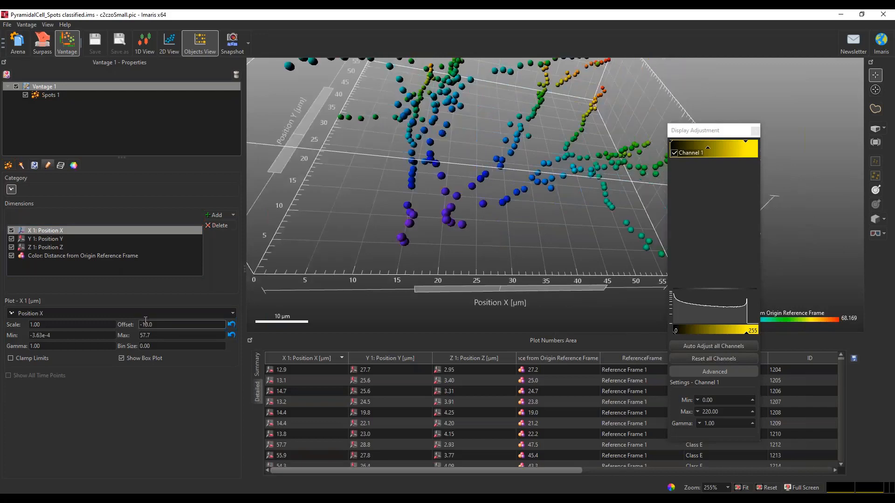
{"action": "middle_click_drag", "start_coordinate": [509, 253], "coordinate": [506, 222]}
{"action": "left_click_drag", "start_coordinate": [506, 222], "coordinate": [482, 252]}
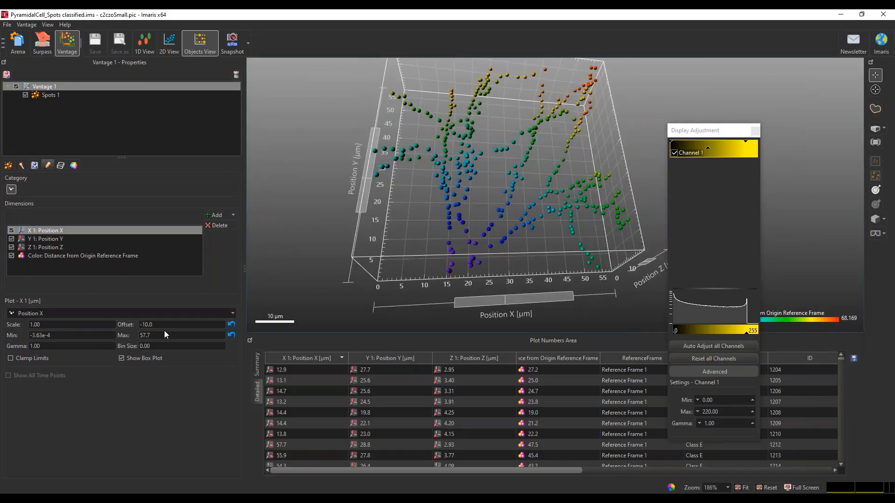
Reset the Position X dimension's offset to 0
{"action": "left_click_drag", "start_coordinate": [158, 325], "coordinate": [139, 325]}
{"action": "type", "text": "0"}
{"action": "key", "text": "Return"}
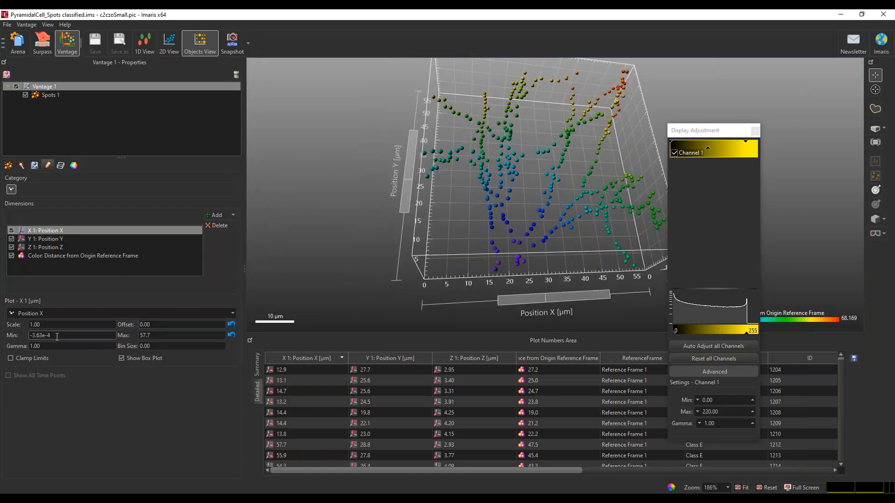
{"action": "left_click_drag", "start_coordinate": [50, 335], "coordinate": [20, 335]}
{"action": "scroll", "coordinate": [487, 240], "scroll_direction": "down", "scroll_amount": 2}
{"action": "left_click_drag", "start_coordinate": [496, 232], "coordinate": [429, 249]}
{"action": "left_click", "coordinate": [58, 249], "text": "ctrl"}
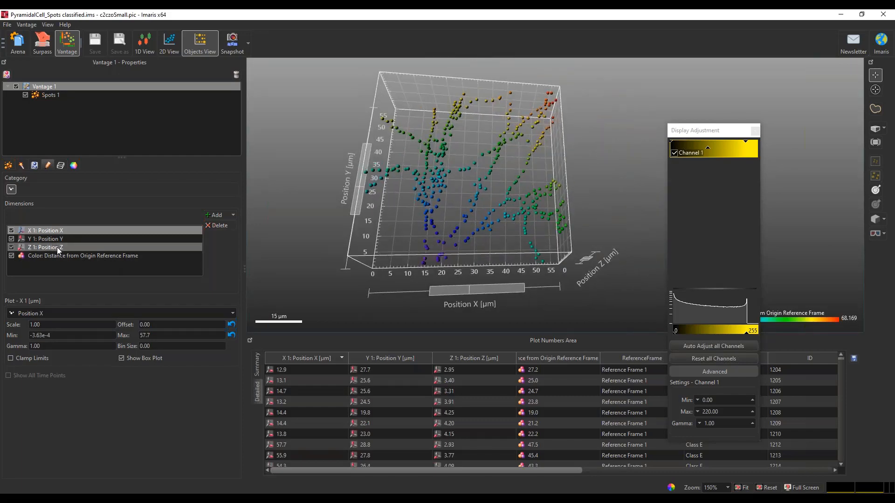
Try wider Position X tickmark spacings of 10 and 20 µm in the frame settings and restore the spacing to 5 µm
{"action": "left_click", "coordinate": [60, 166]}
{"action": "left_click", "coordinate": [74, 166]}
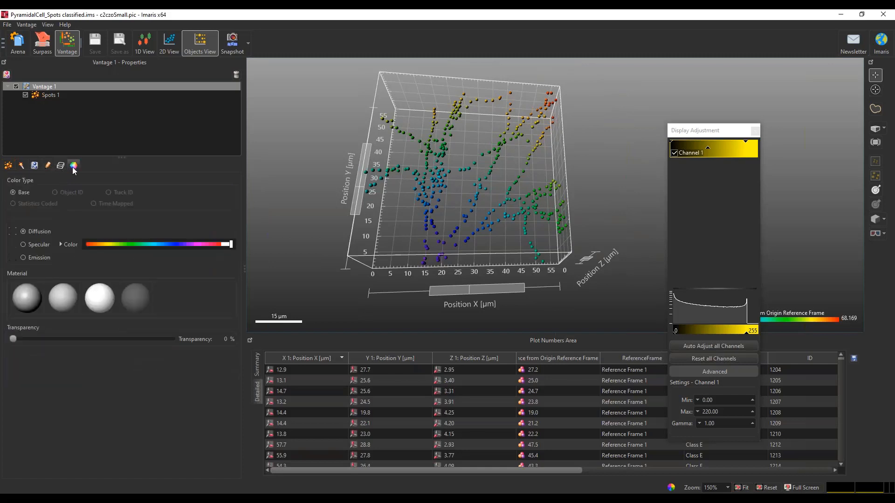
{"action": "left_click", "coordinate": [61, 166]}
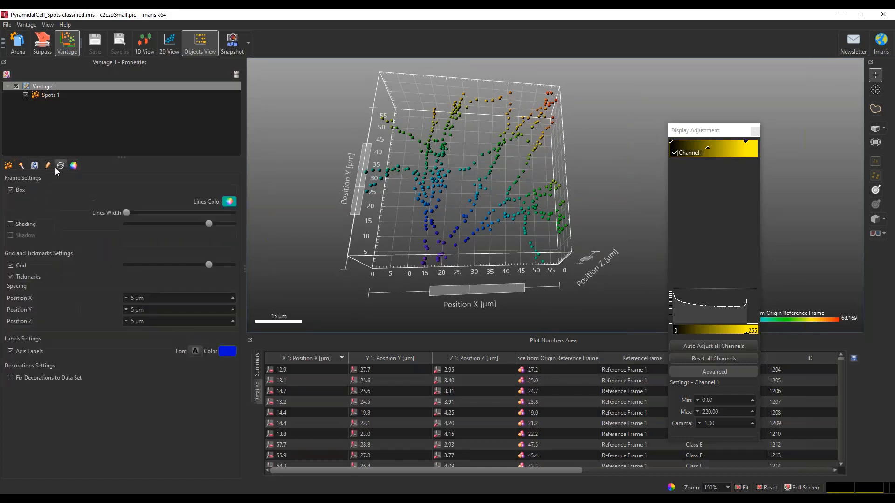
{"action": "left_click", "coordinate": [232, 299]}
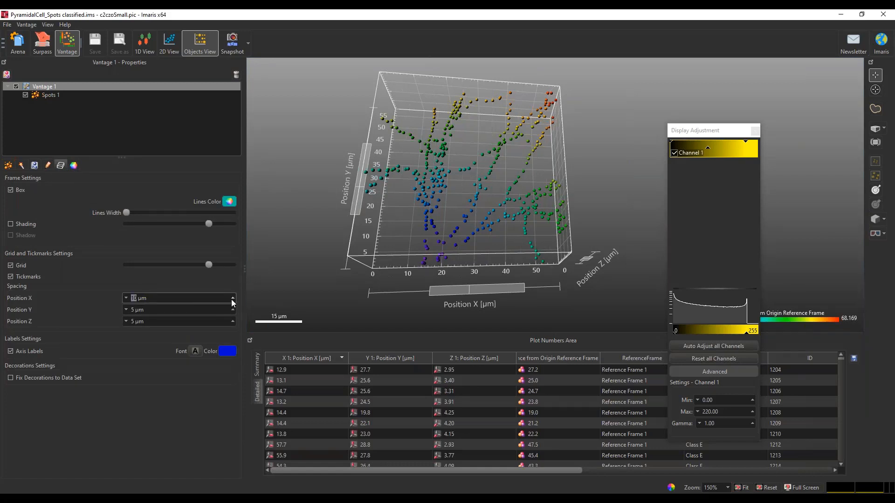
{"action": "left_click", "coordinate": [231, 299]}
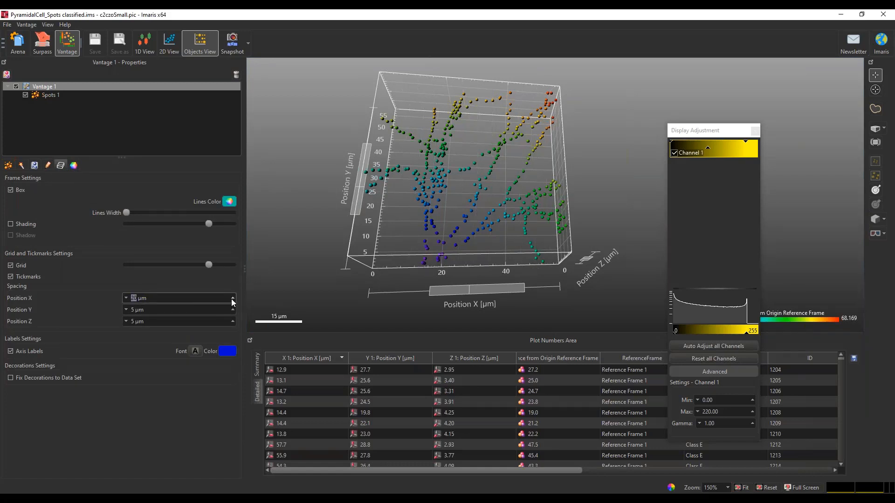
{"action": "left_click", "coordinate": [126, 298]}
{"action": "left_click", "coordinate": [126, 298]}
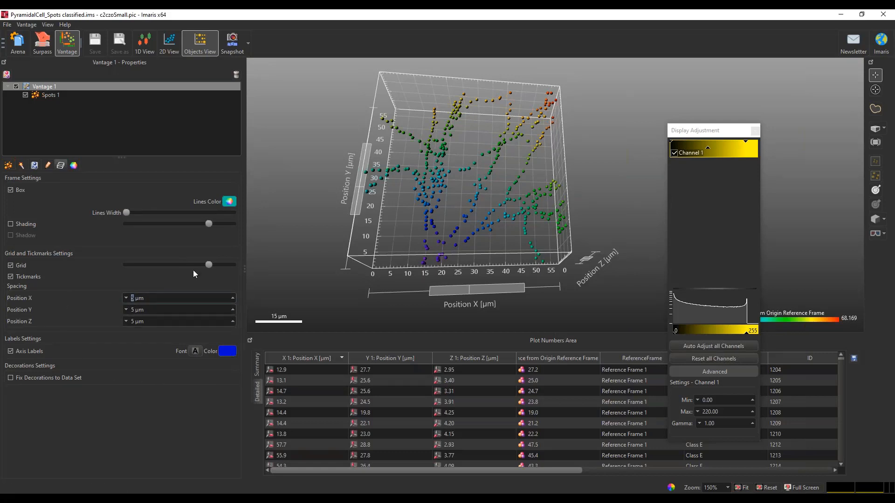
{"action": "left_click_drag", "start_coordinate": [463, 221], "coordinate": [450, 249]}
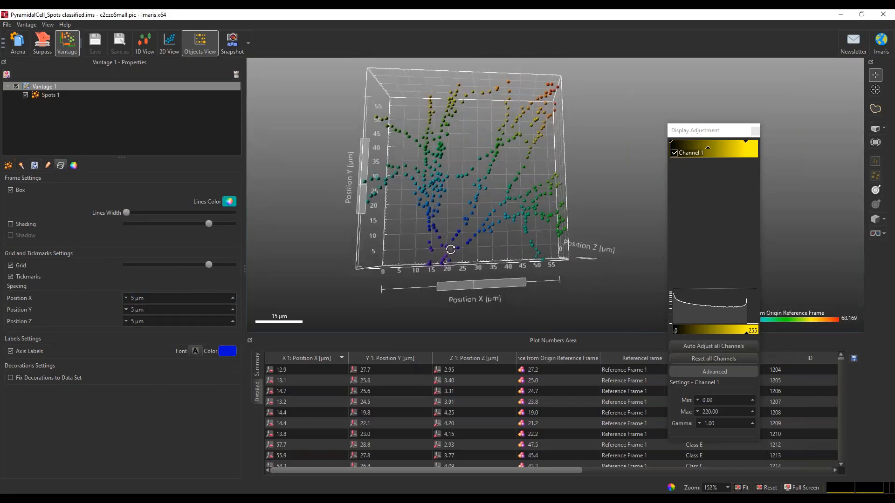
Leave Vantage through Surpass and return to Arena without saving the changes to PyramidalCell_Spots classified.ims
{"action": "left_click", "coordinate": [43, 44]}
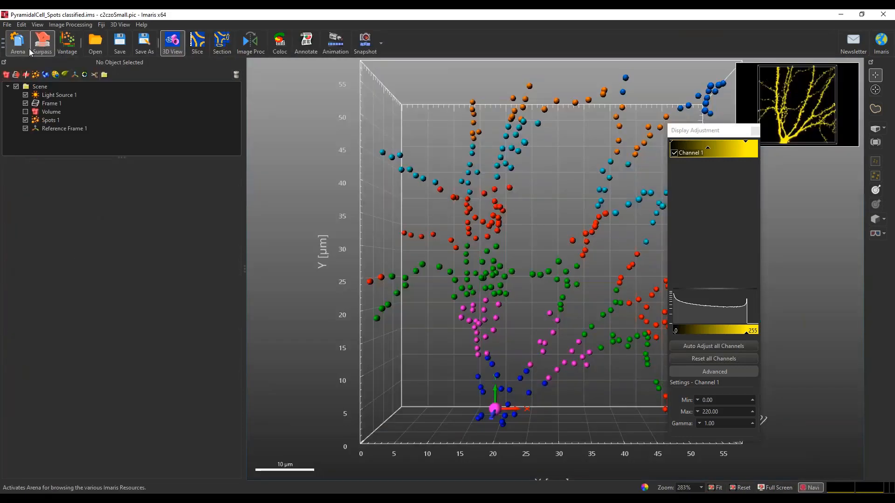
{"action": "left_click", "coordinate": [23, 53]}
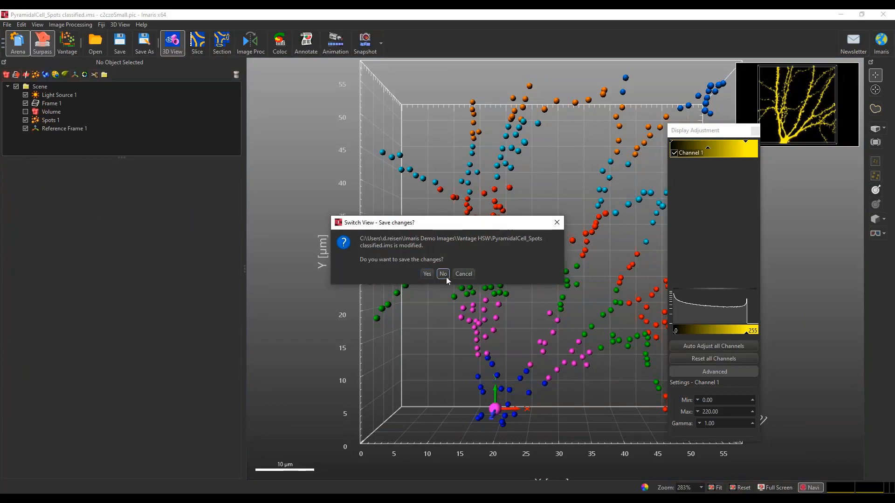
{"action": "left_click", "coordinate": [443, 274]}
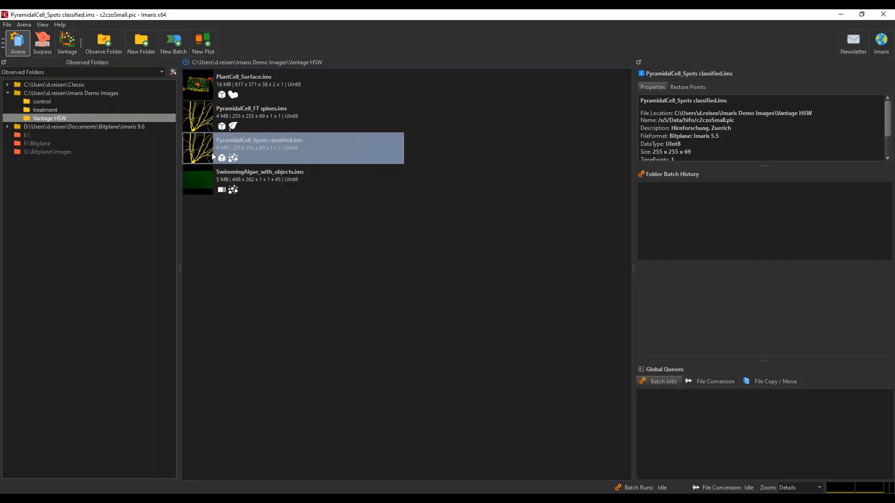
Select the control and treatment folders inside Imaris Demo Images and create a new plot from them
{"action": "mouse_move", "coordinate": [212, 152]}
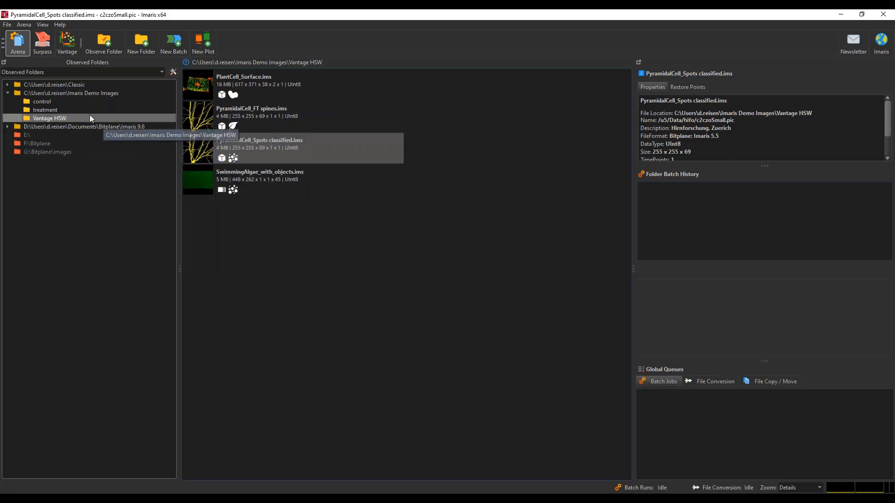
{"action": "left_click", "coordinate": [68, 96]}
{"action": "left_click", "coordinate": [208, 89]}
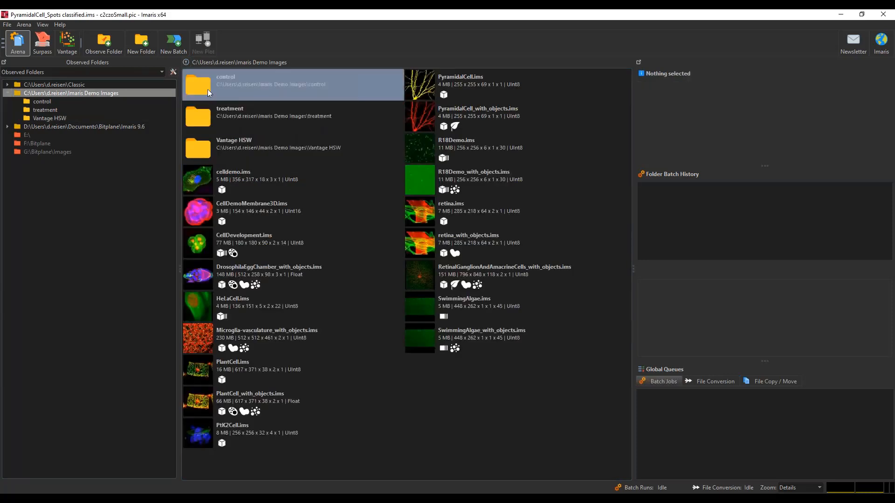
{"action": "left_click", "coordinate": [213, 114], "text": "ctrl"}
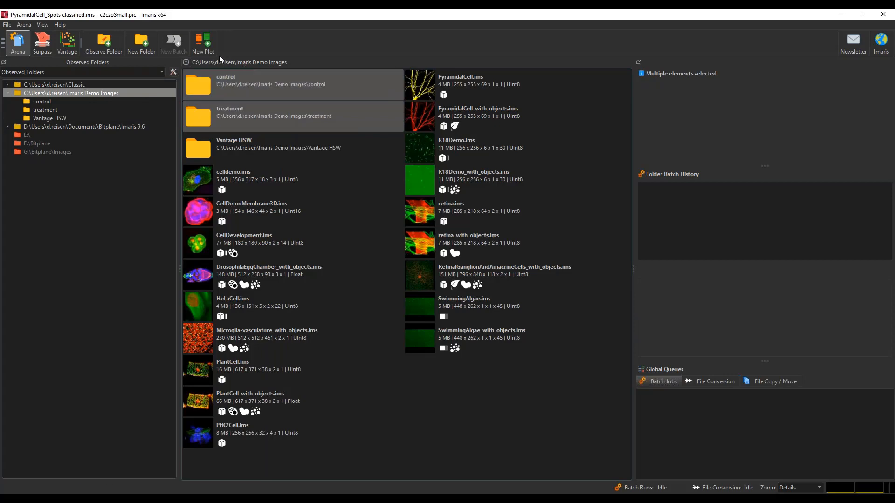
{"action": "left_click", "coordinate": [208, 49]}
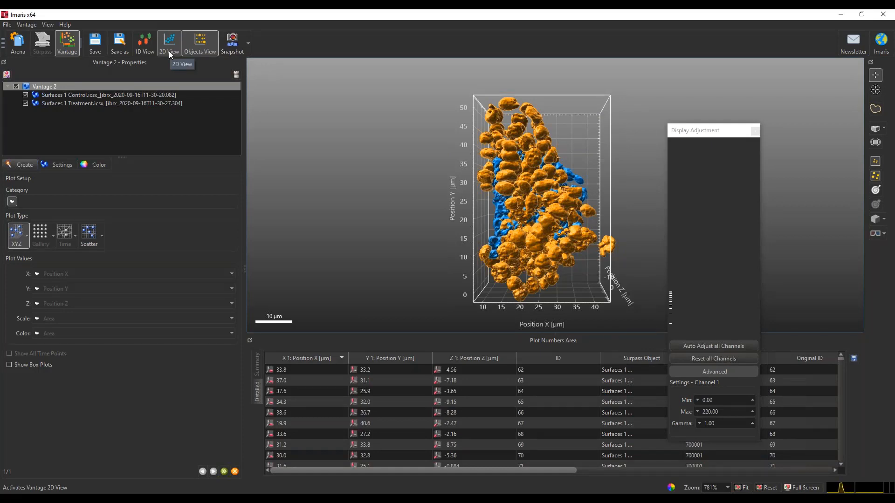
Examine the Surfaces 1 Control and Surfaces 1 Treatment objects and return to Vantage 2's plot setup
{"action": "left_click", "coordinate": [126, 94]}
{"action": "left_click", "coordinate": [113, 104]}
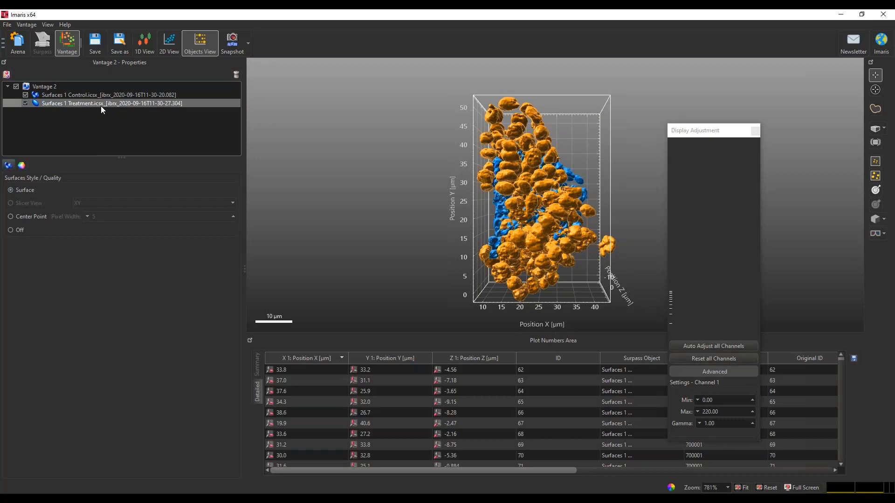
{"action": "left_click", "coordinate": [57, 88]}
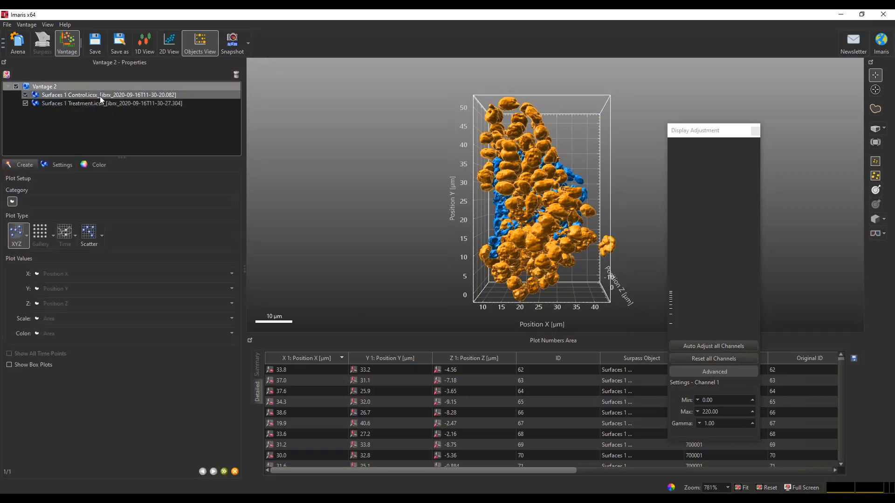
Make Vantage 2 a scatter plot with Intensity Mean Ch=1 Img=1 as the X value and show its box plots
{"action": "left_click", "coordinate": [96, 237]}
{"action": "left_click", "coordinate": [106, 275]}
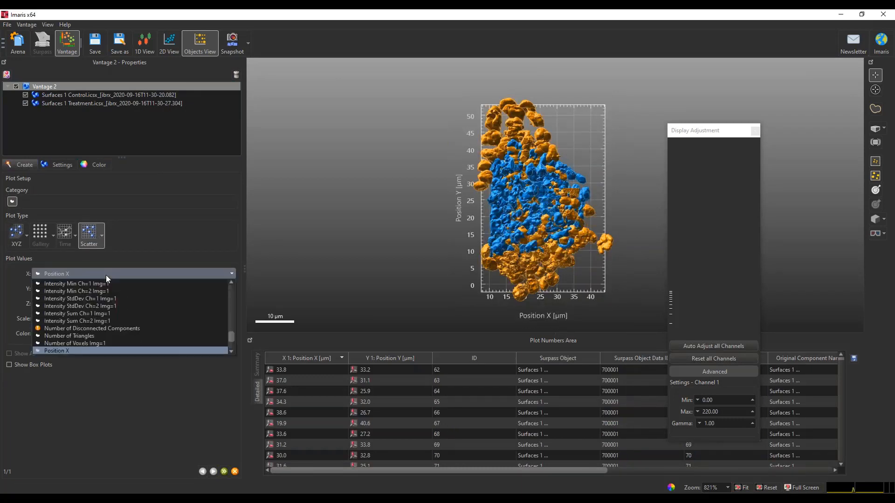
{"action": "scroll", "coordinate": [114, 319], "scroll_direction": "down", "scroll_amount": 1}
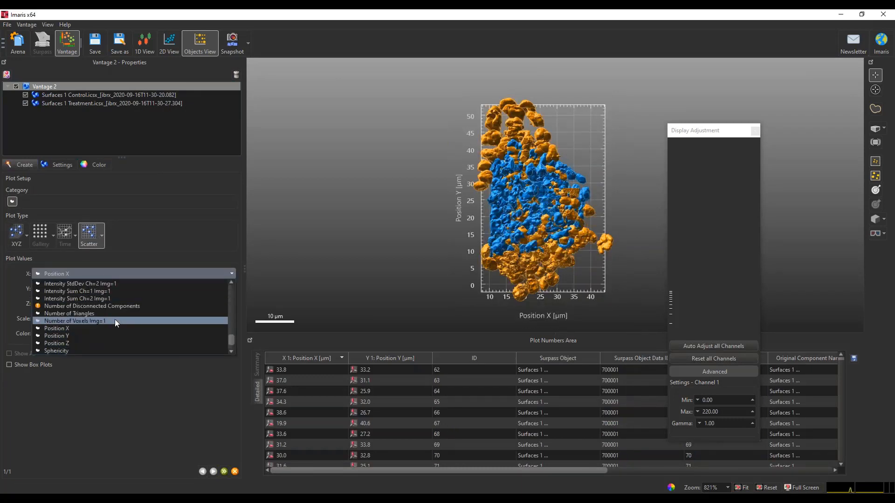
{"action": "scroll", "coordinate": [145, 300], "scroll_direction": "up", "scroll_amount": 4}
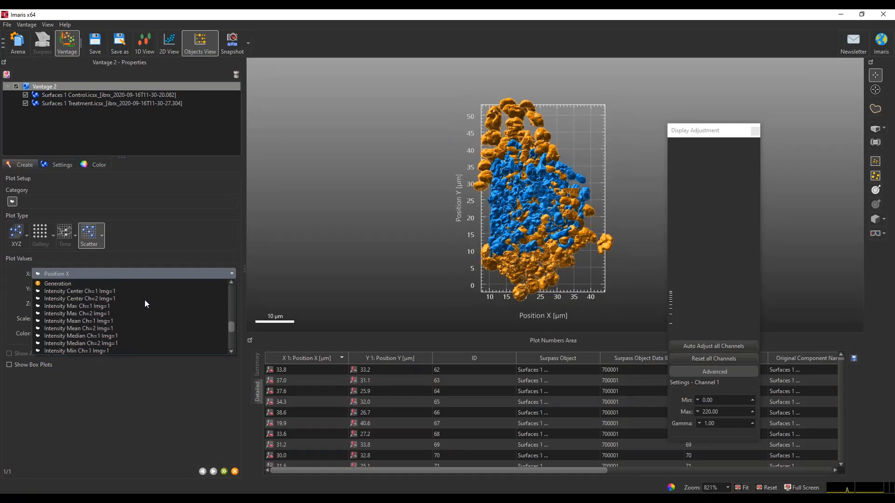
{"action": "left_click", "coordinate": [132, 321]}
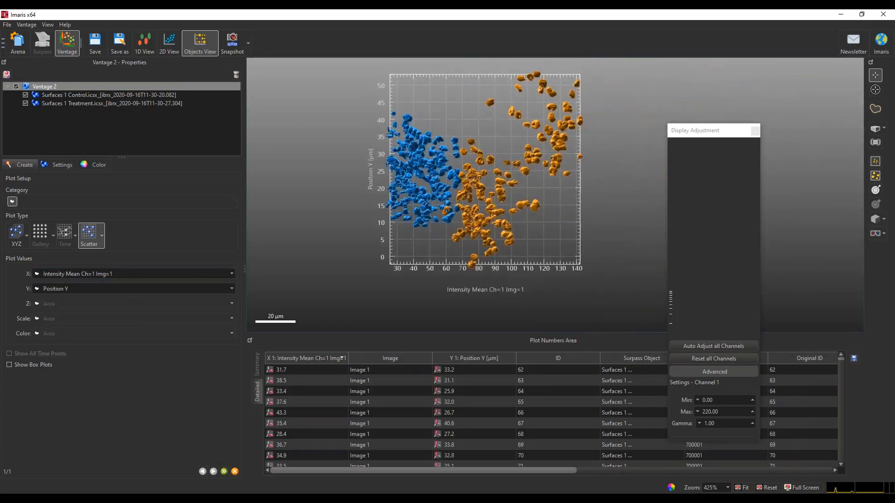
{"action": "left_click", "coordinate": [9, 365]}
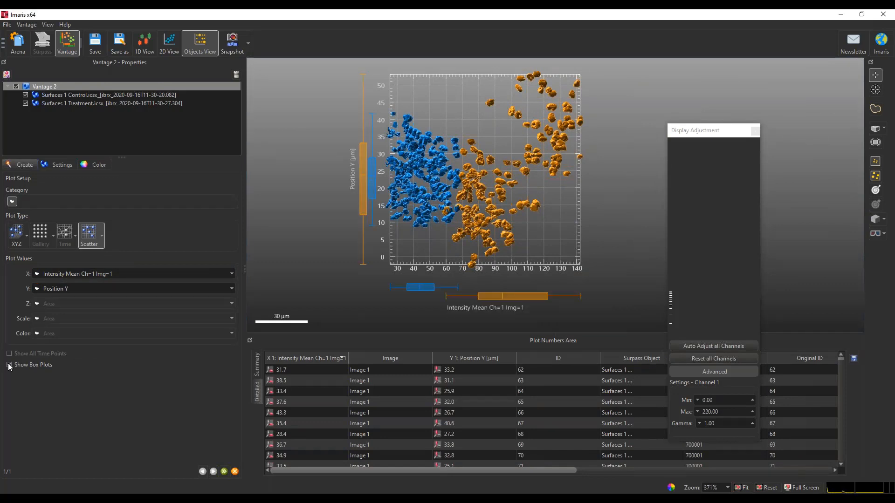
{"action": "left_click", "coordinate": [10, 366]}
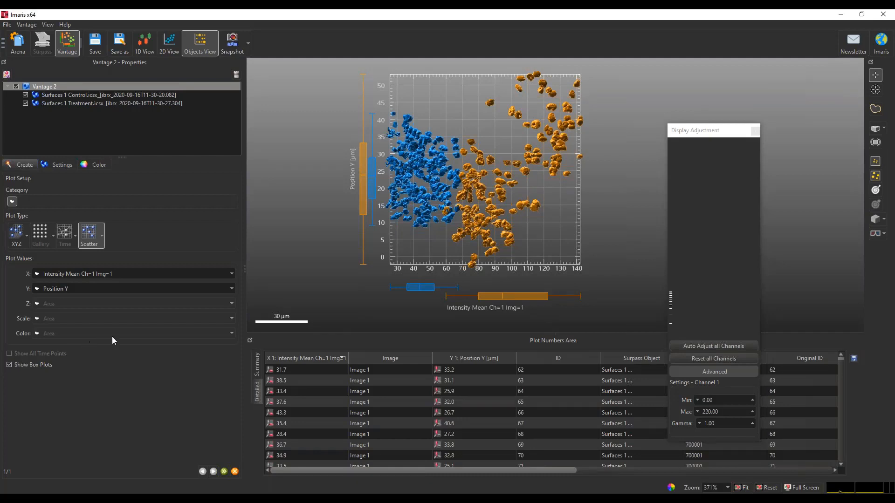